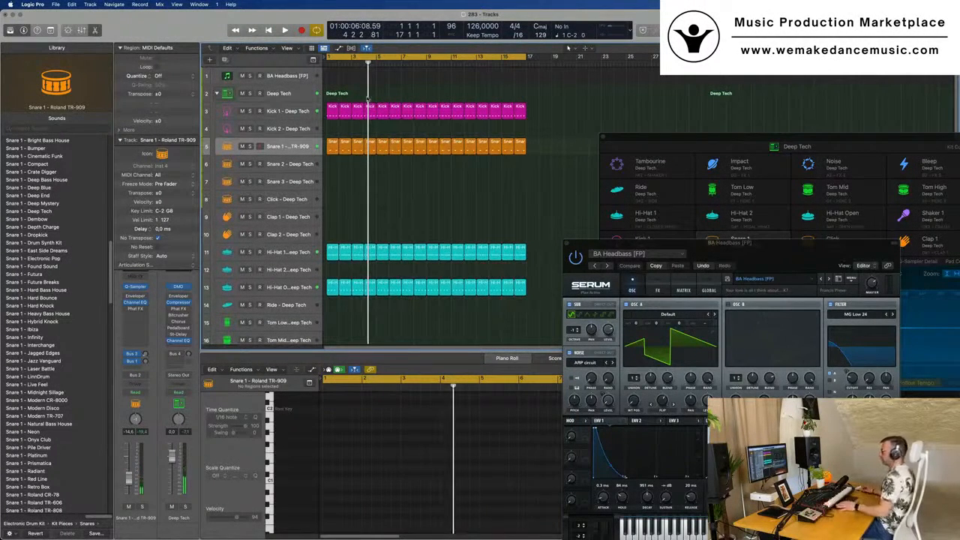
Select the BA Headbass [FP] track, increase its height and record a bass pattern of about two bars from bar 1.
key(Return)
key(space)
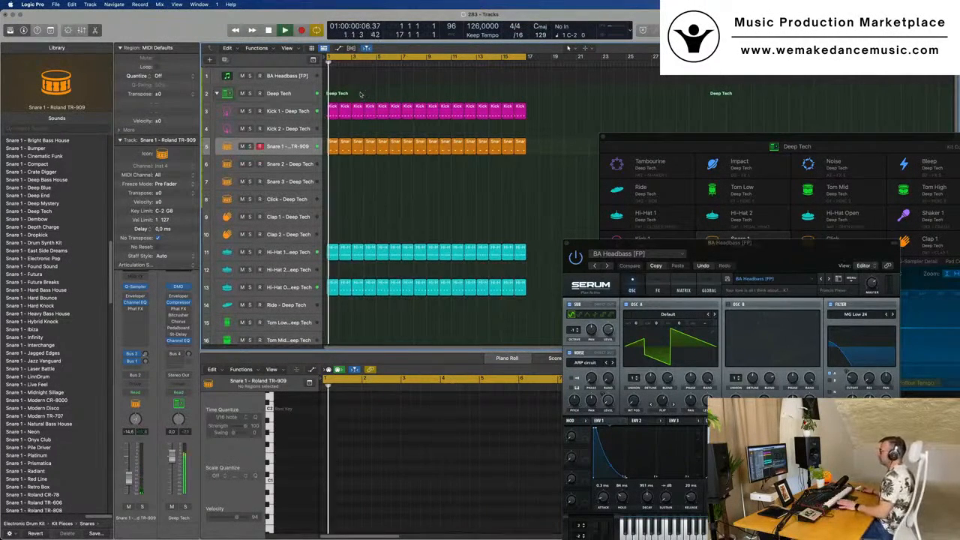
click(281, 82)
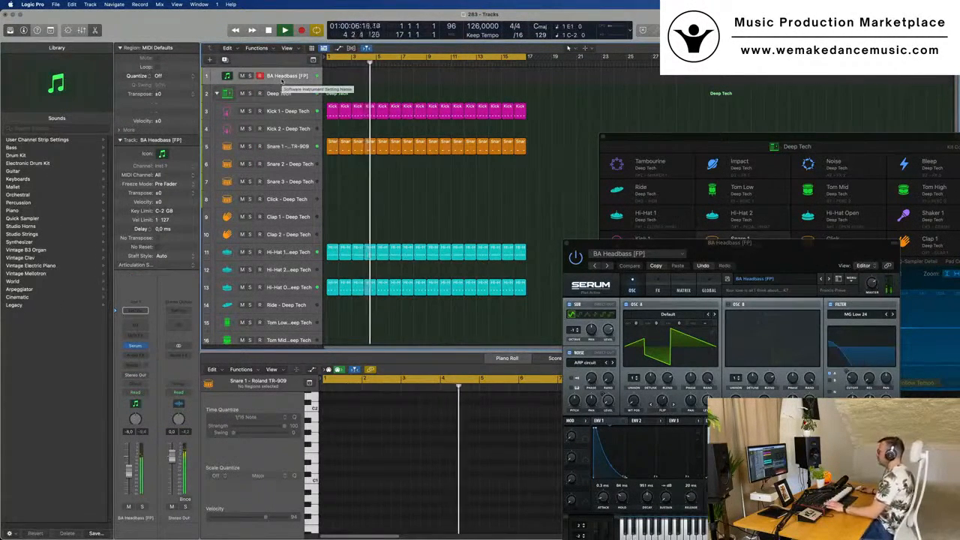
drag(281, 84, 282, 157)
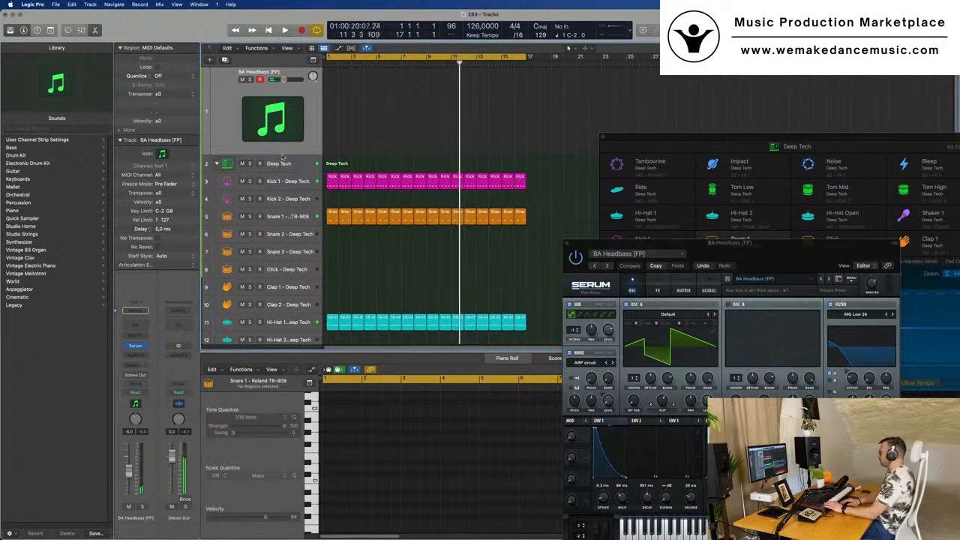
key(r)
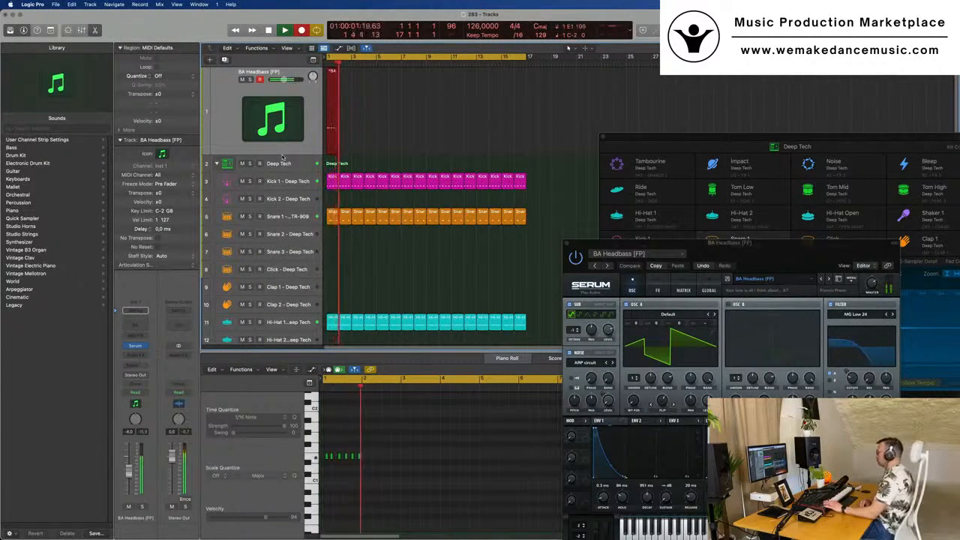
key(space)
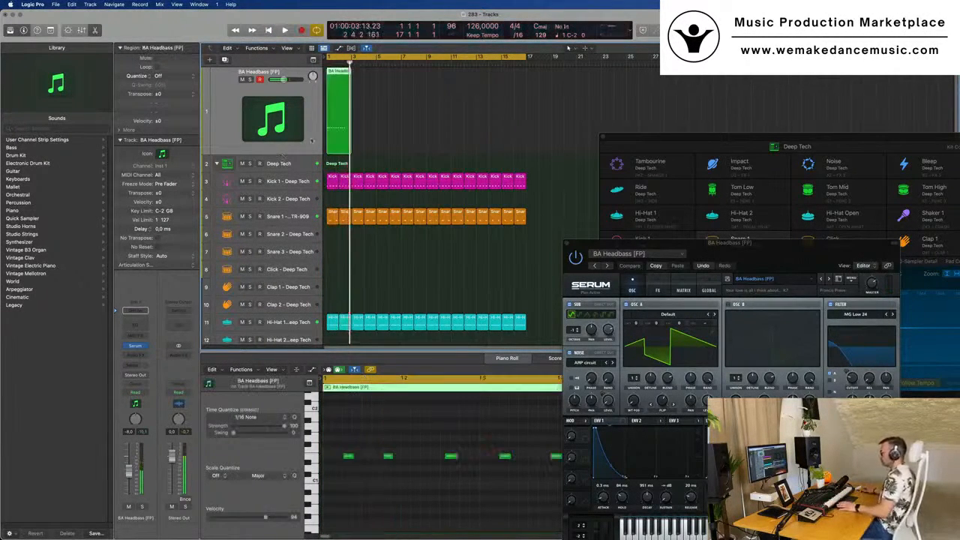
Split the recorded bass region at bar 2 and delete the second part, keeping a one-bar region.
key(super+Right)
key(super+Right)
key(super+Right)
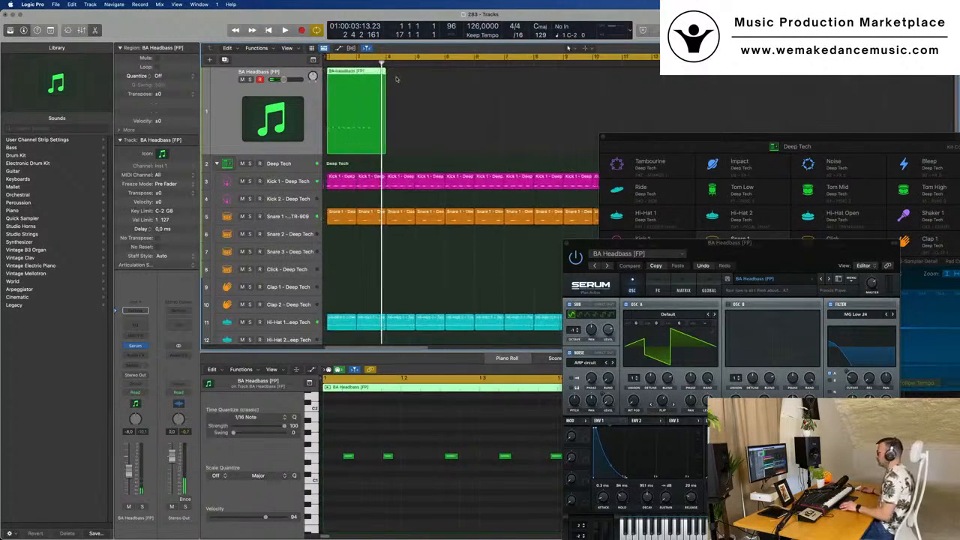
super+double_click(357, 78)
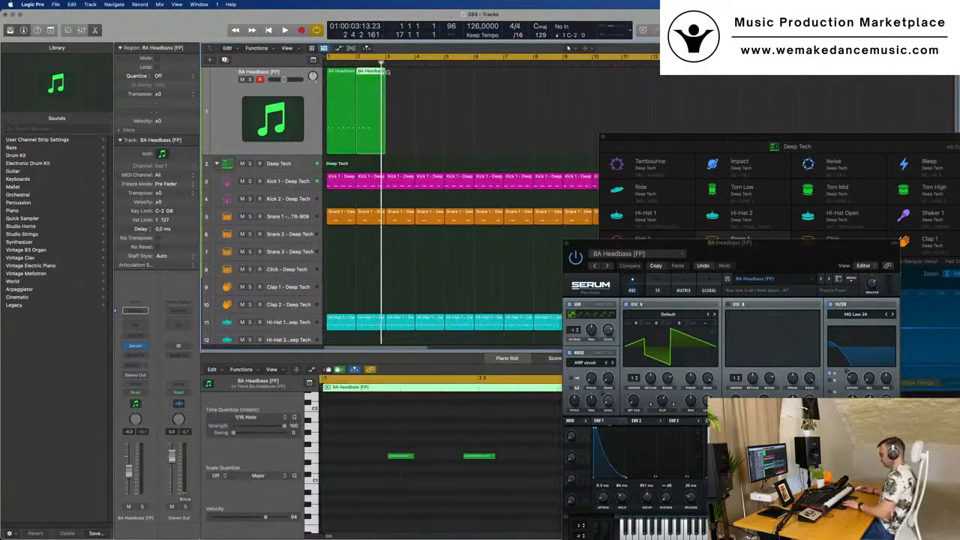
key(BackSpace)
click(343, 89)
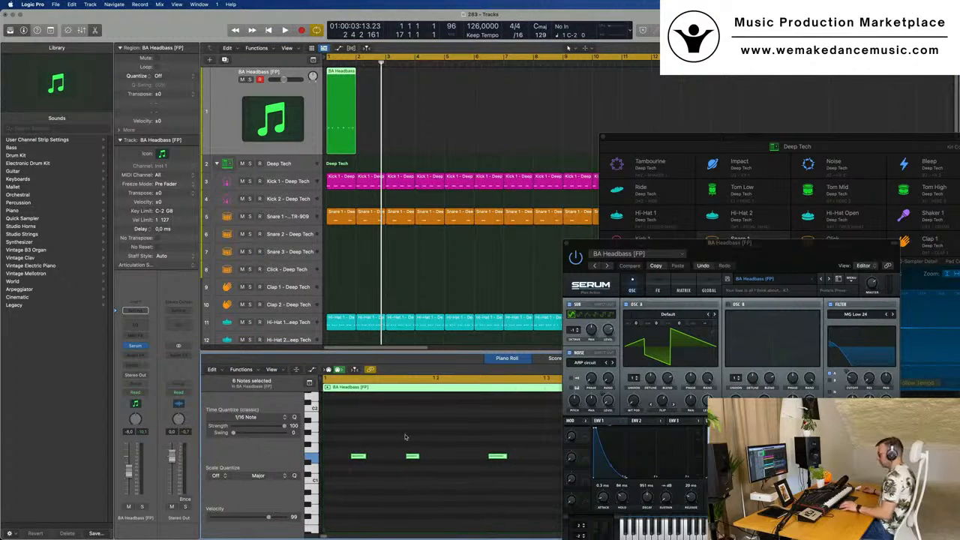
Play back the one-bar bass pattern and move its fifth note one sixteenth earlier in the piano roll.
ctrl+alt+click(405, 435)
key(space)
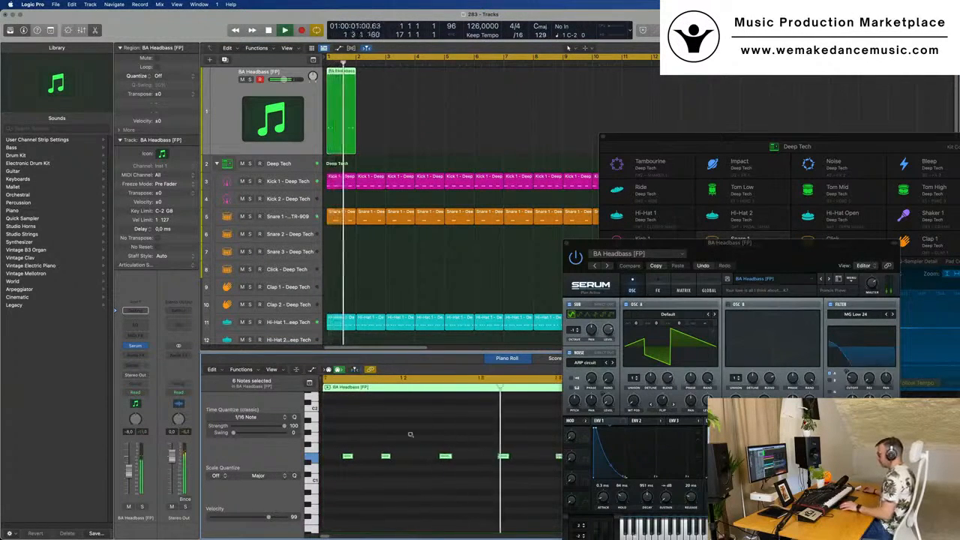
key(space)
ctrl+alt+click(419, 433)
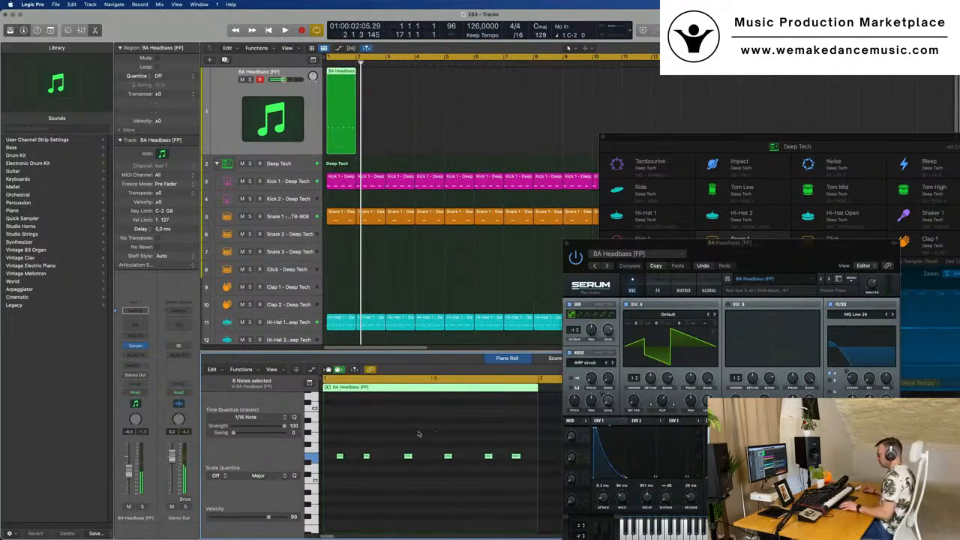
drag(437, 441, 539, 483)
drag(439, 433, 447, 456)
click(421, 471)
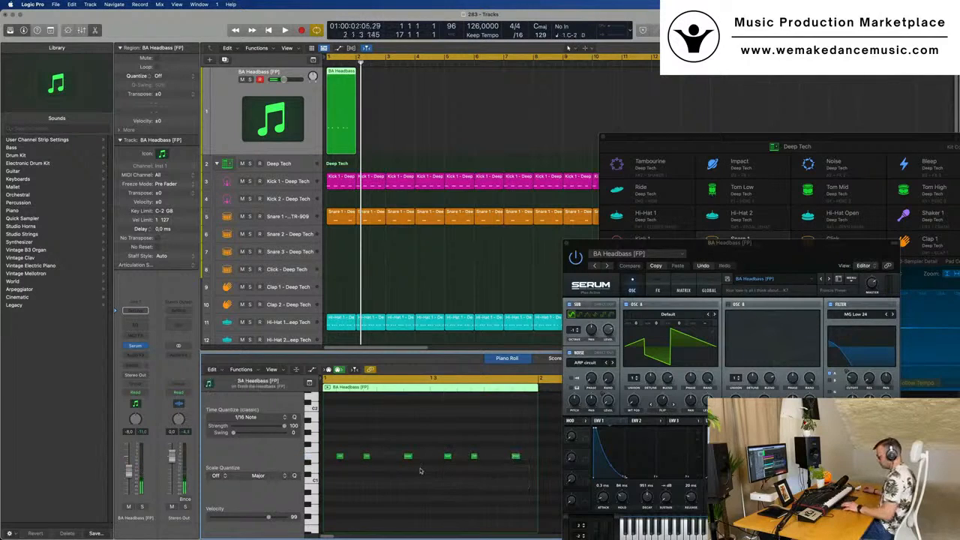
key(space)
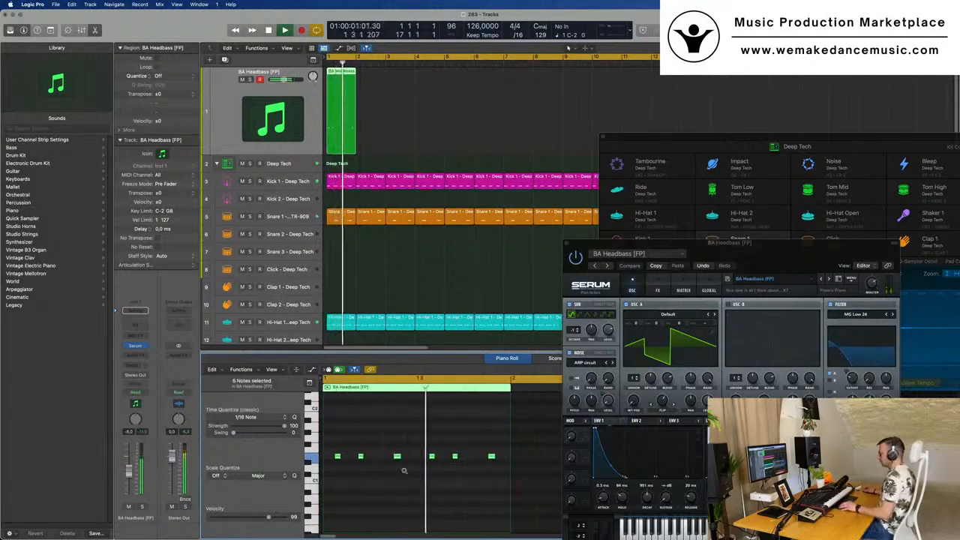
key(space)
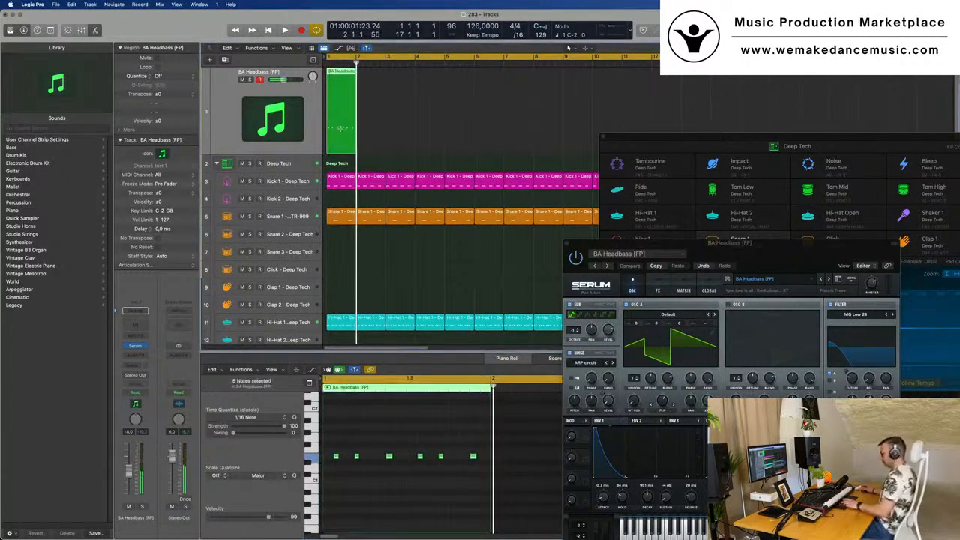
Repeat the one-bar bass region 15 times so the bassline fills 16 bars.
key(super+r)
key(super+r)
key(super+r)
key(super+r)
key(super+r)
key(super+r)
key(super+r)
key(super+r)
key(super+r)
key(super+r)
key(super+r)
key(super+r)
key(super+r)
key(super+r)
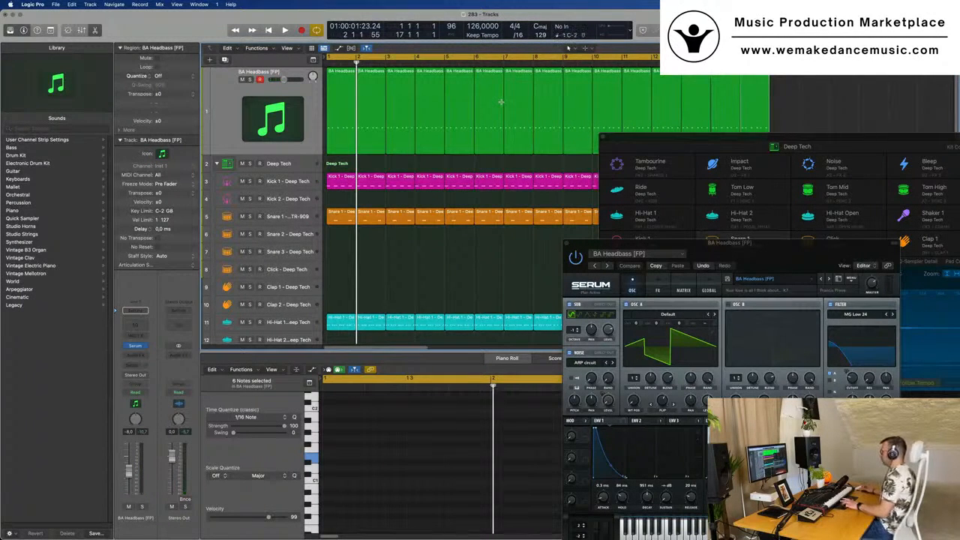
key(super+r)
Play the arrangement and move the Drum Machine Designer and Serum windows clear of the bass regions.
key(space)
drag(763, 141, 473, 51)
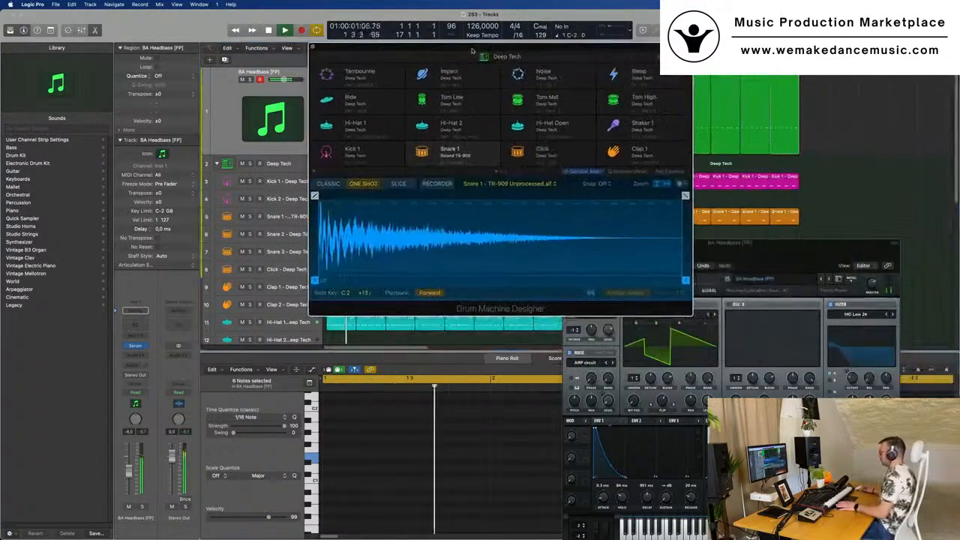
drag(777, 244, 830, 214)
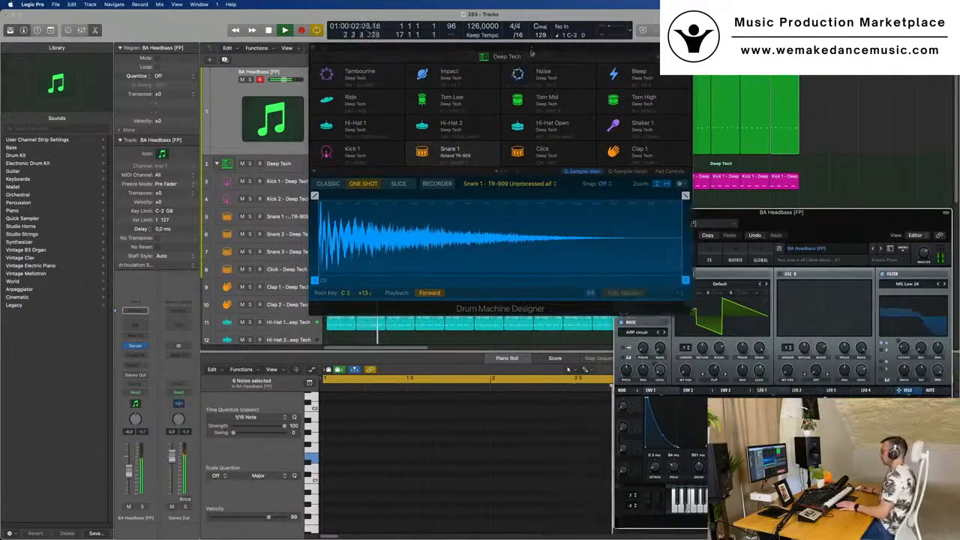
drag(531, 50, 524, 239)
Select all 16 bass regions and transpose their notes down an octave in the piano roll.
drag(829, 109, 328, 118)
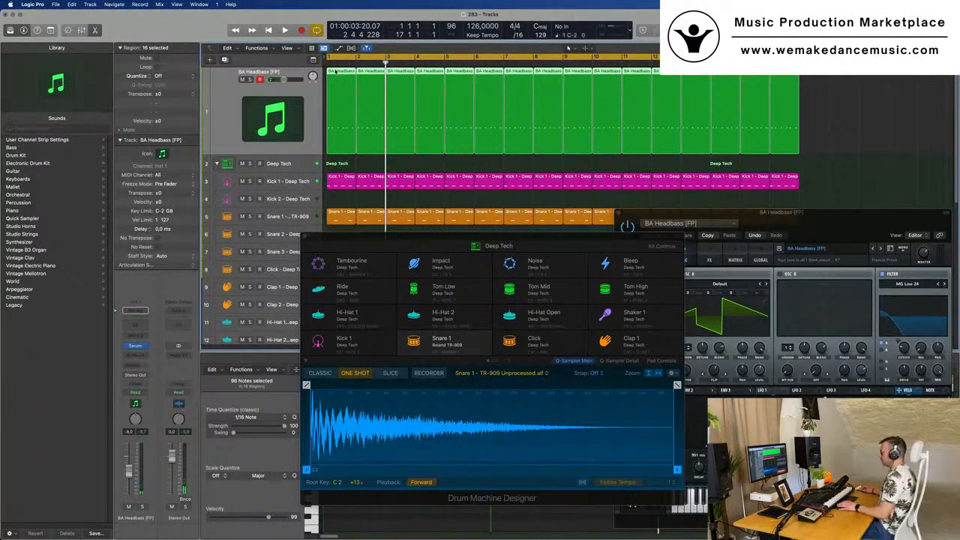
key(e)
key(e)
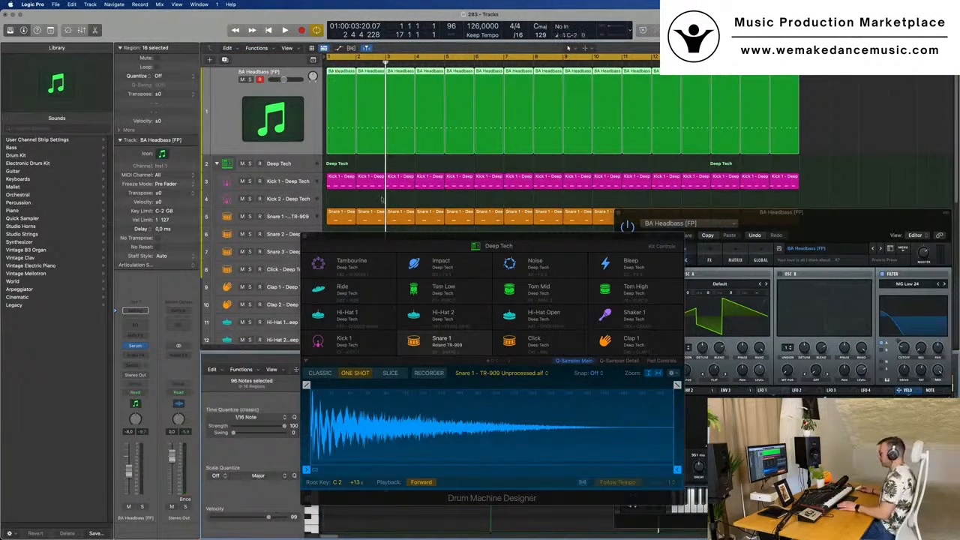
drag(395, 245, 668, 128)
click(441, 429)
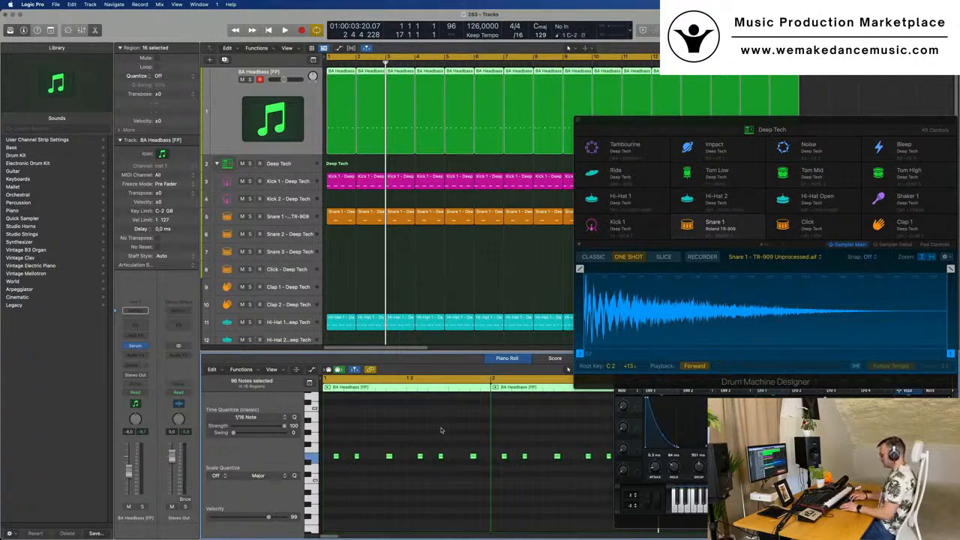
Play the loop and try different filter cutoff settings on Serum's BA Headbass [FP] preset.
key(space)
drag(834, 118, 656, 33)
drag(836, 217, 587, 105)
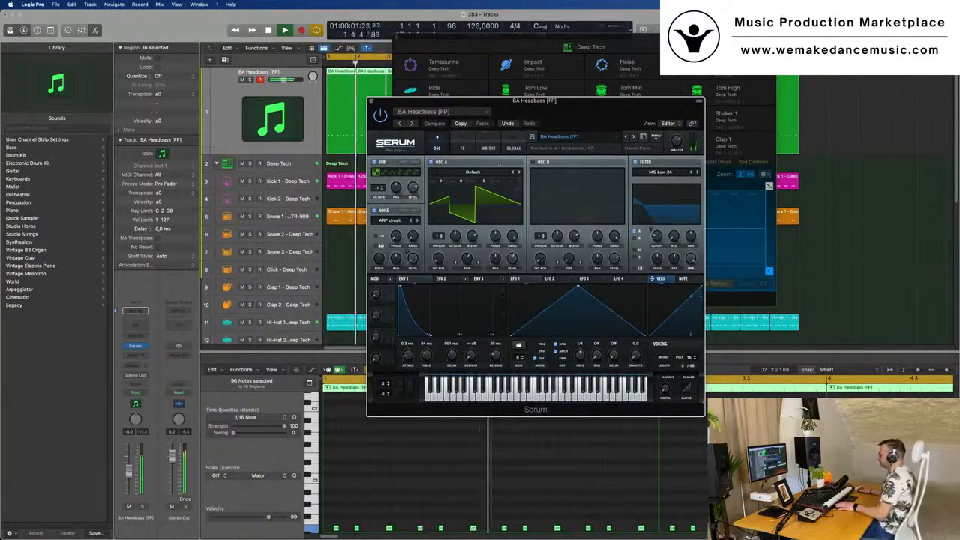
drag(657, 237, 662, 227)
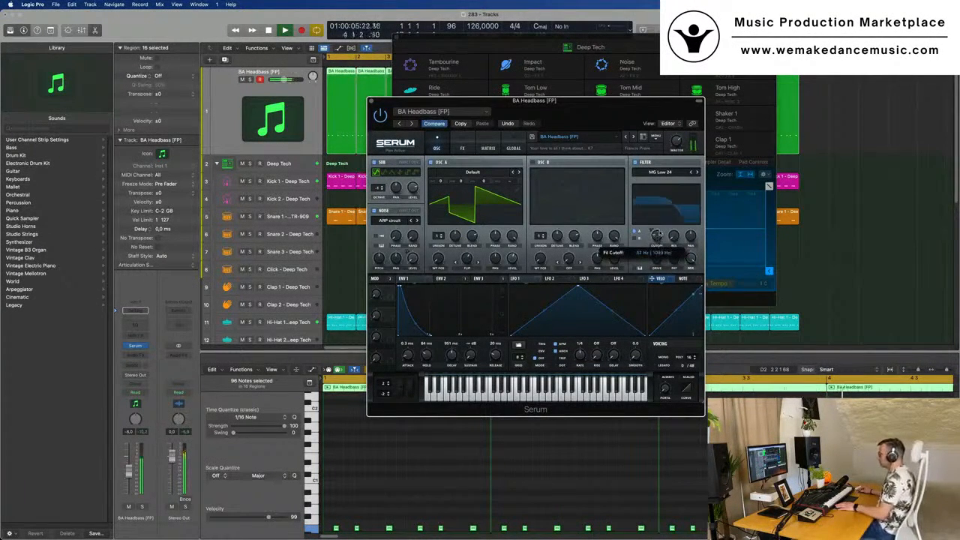
drag(654, 232, 655, 231)
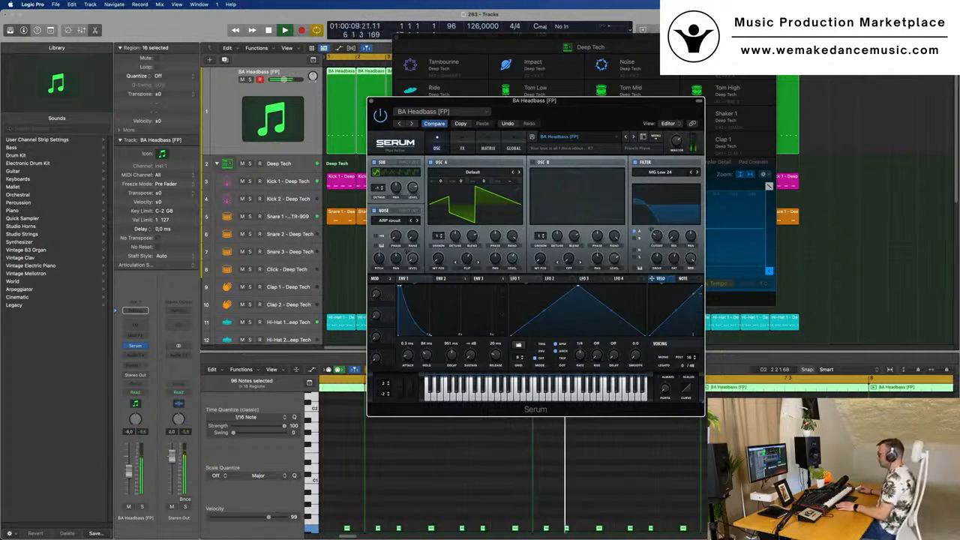
Audition Serum's following bass presets over the playing loop, from BA Hipster Bass [FP] through to BA Organ Bass [FP].
drag(556, 113, 538, 116)
drag(433, 105, 392, 137)
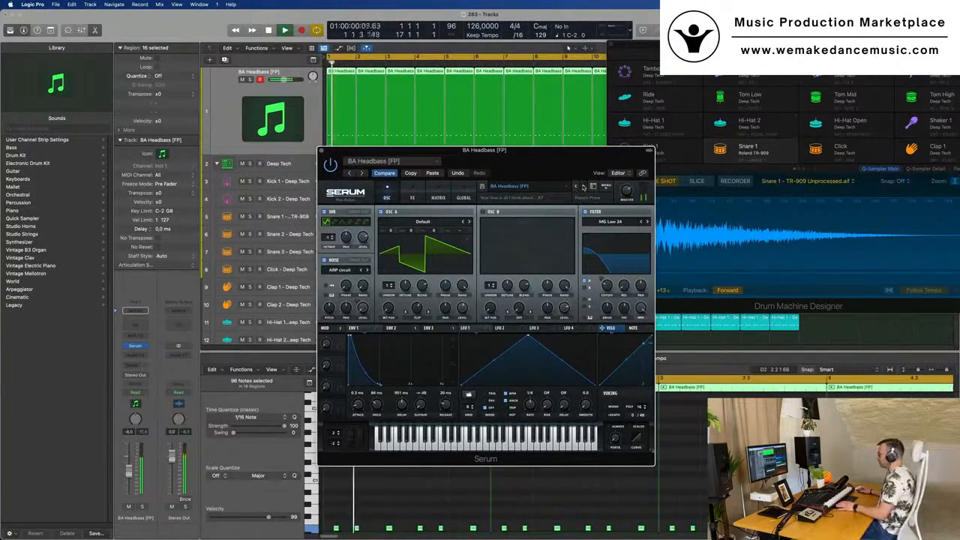
click(584, 187)
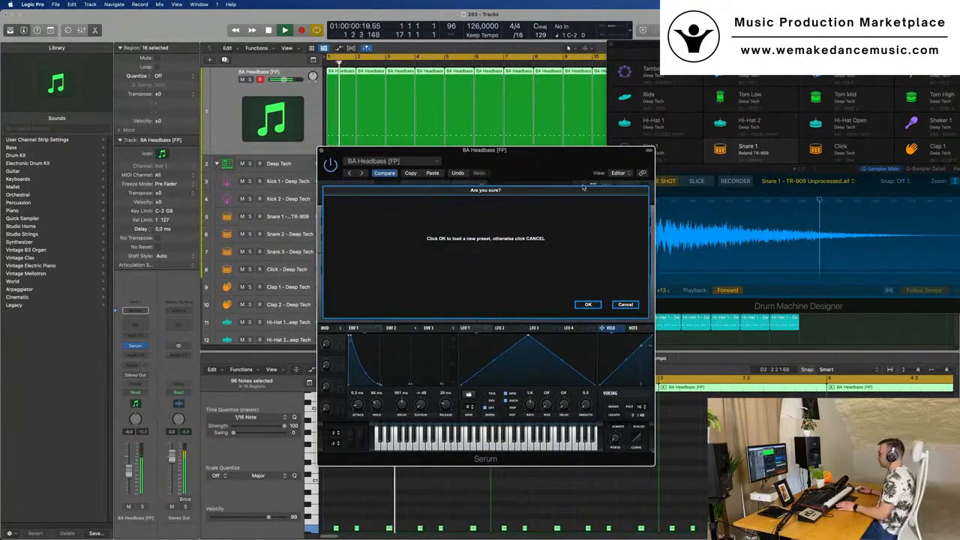
click(588, 305)
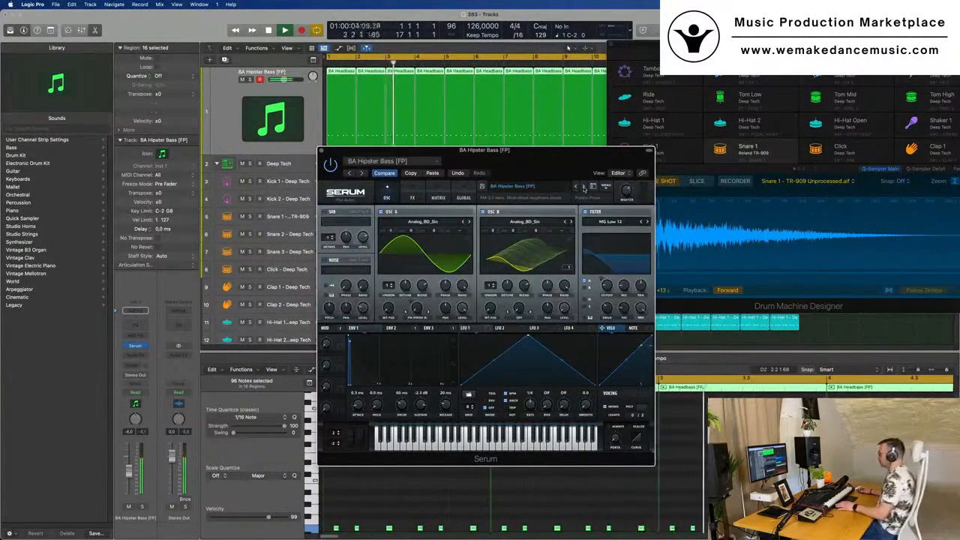
click(584, 187)
click(584, 187)
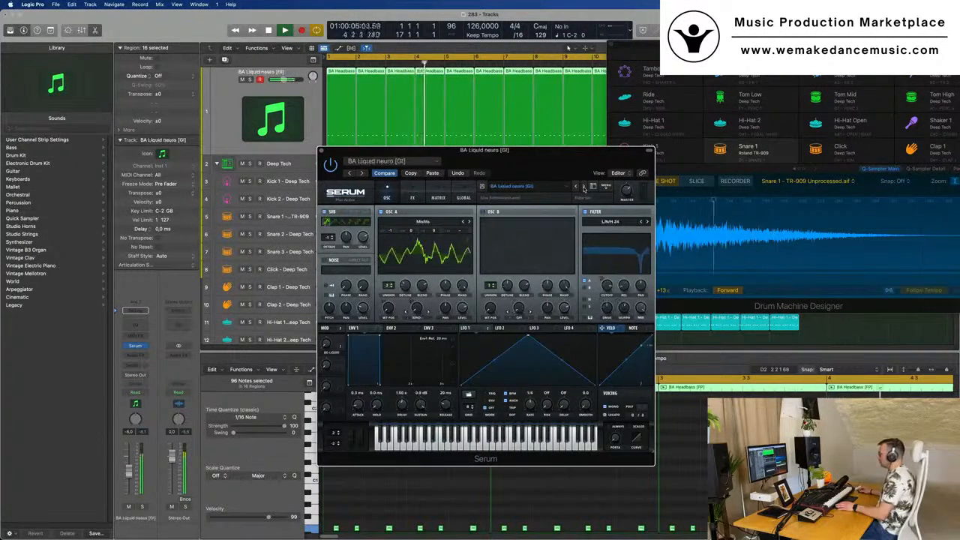
click(584, 187)
click(584, 187)
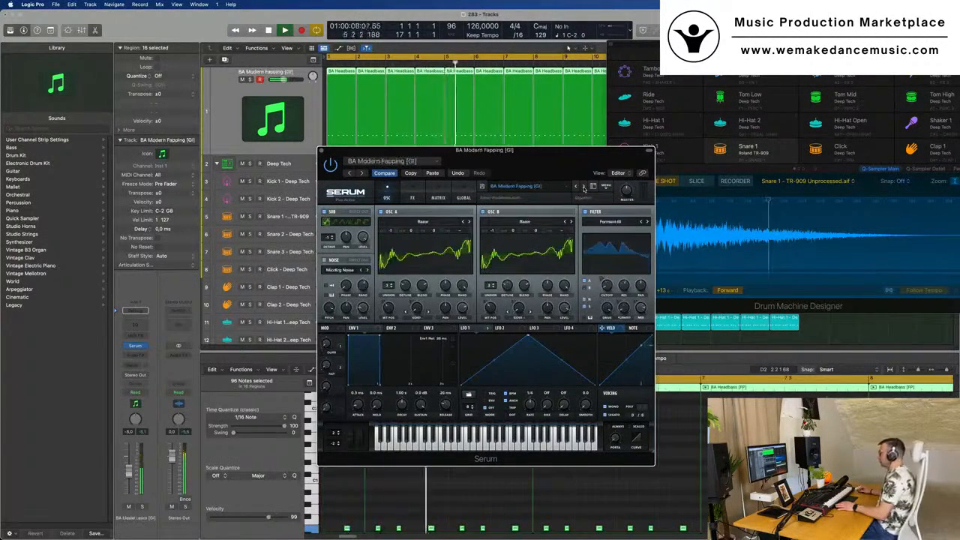
click(583, 186)
click(583, 187)
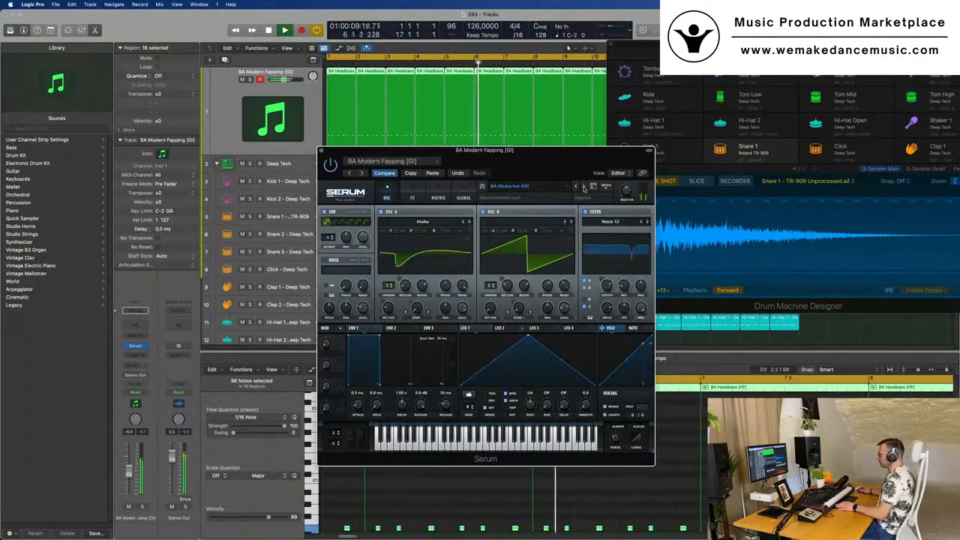
click(584, 187)
click(584, 187)
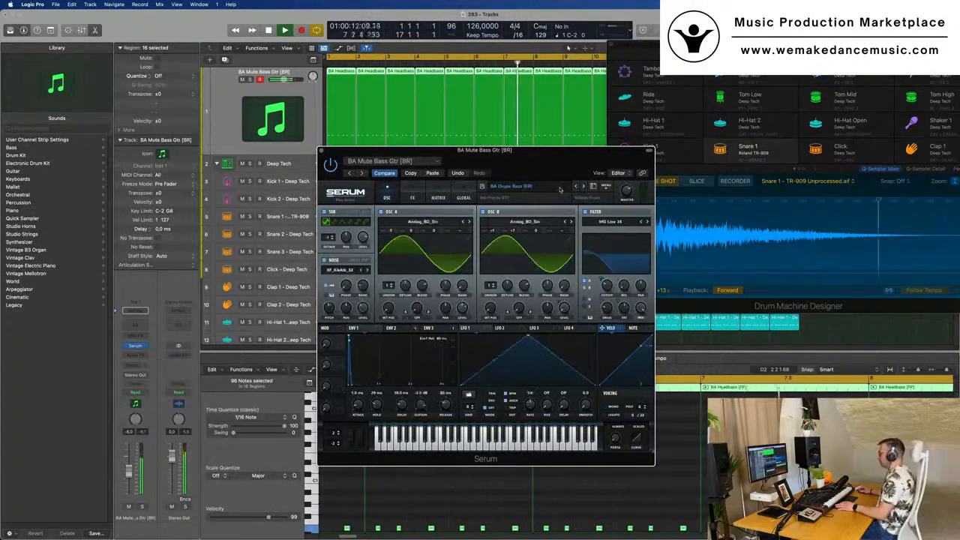
Load the BA Ampology [CFA] preset from Serum's Bass category and reposition the Serum window.
click(562, 187)
mouse_move(567, 210)
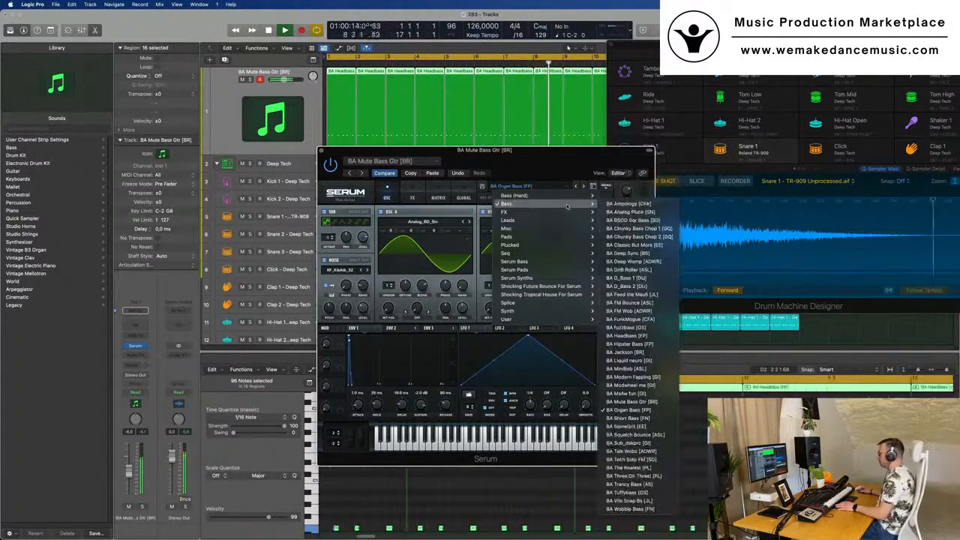
click(628, 203)
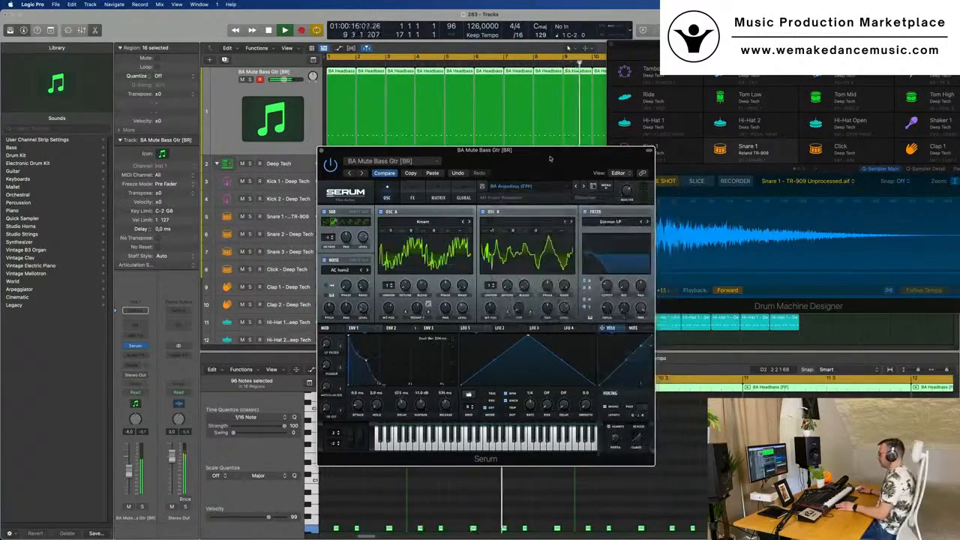
drag(551, 159, 652, 151)
Audition Serum's bass presets over the playing loop, from BA Ampology [CFA] through to BA Deep Sync [BS].
click(684, 178)
click(684, 177)
click(684, 177)
click(684, 178)
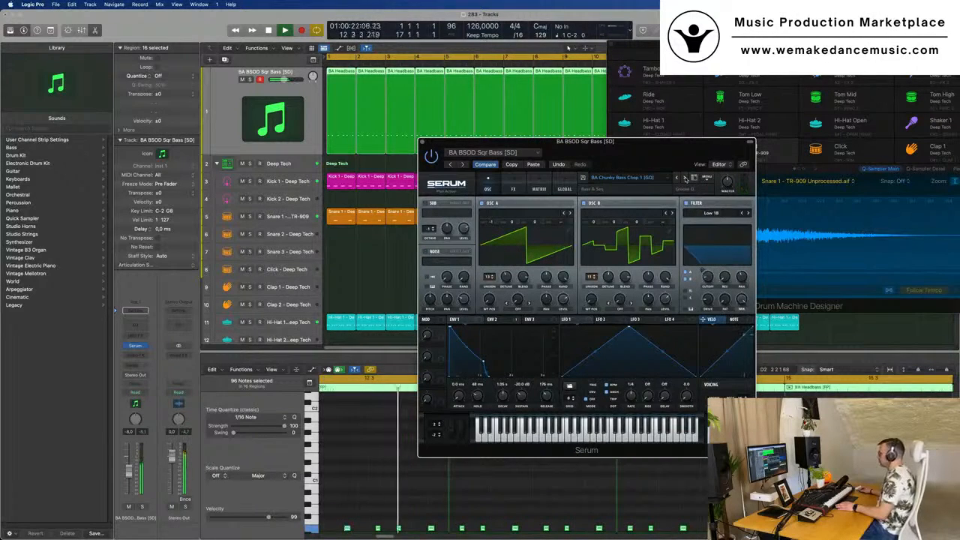
click(685, 179)
click(685, 178)
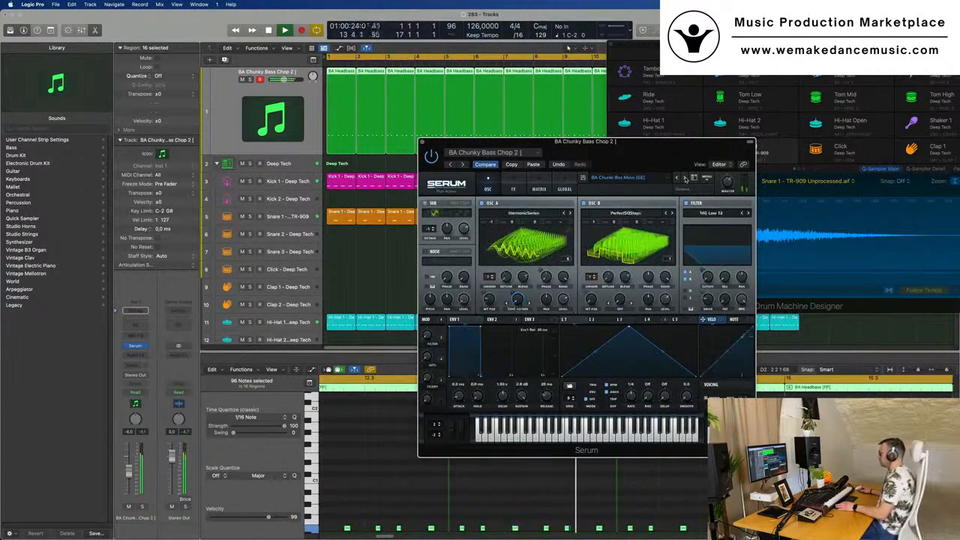
click(685, 178)
click(684, 178)
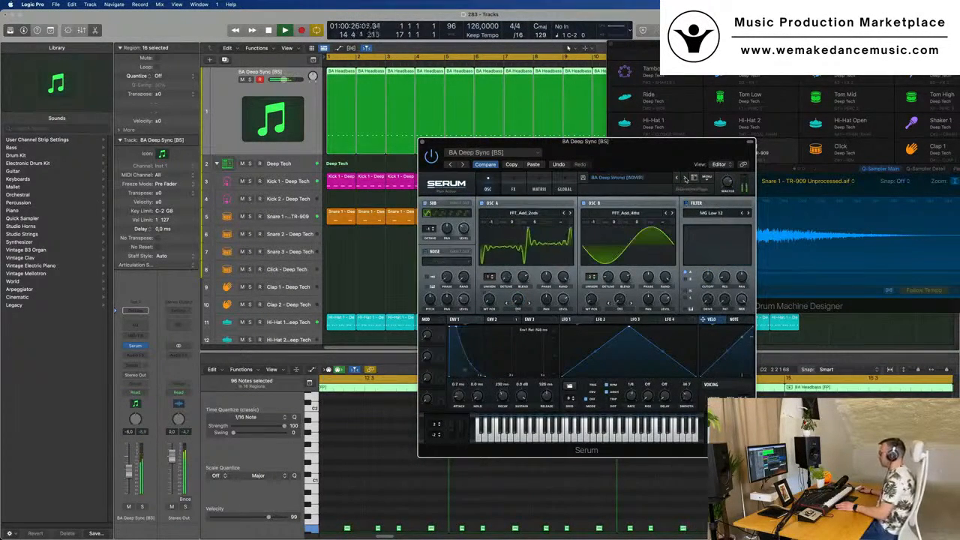
Continue through the bass presets past BA D_Bass 1 [DU] and BA FM Bounce [ASL], settling on BA Headbass [FP].
click(685, 178)
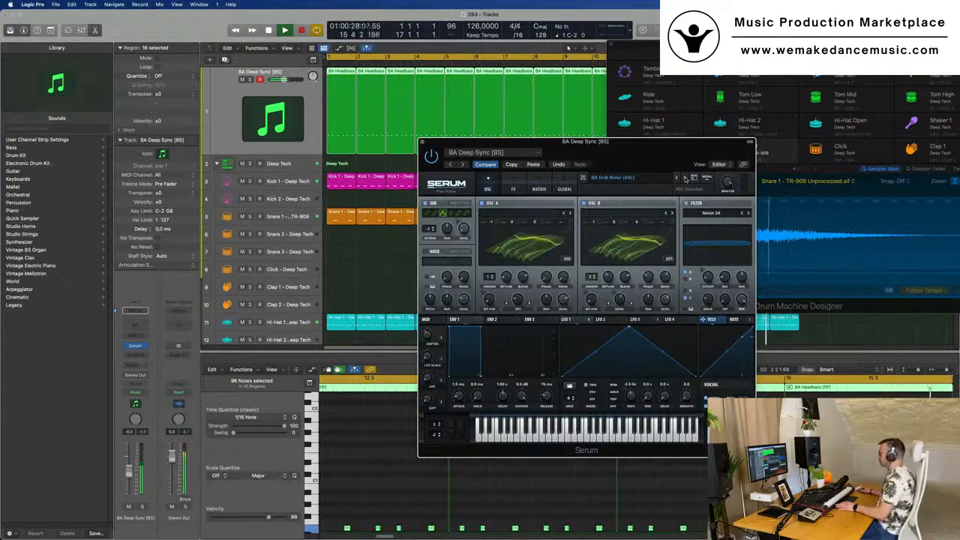
click(685, 179)
click(684, 178)
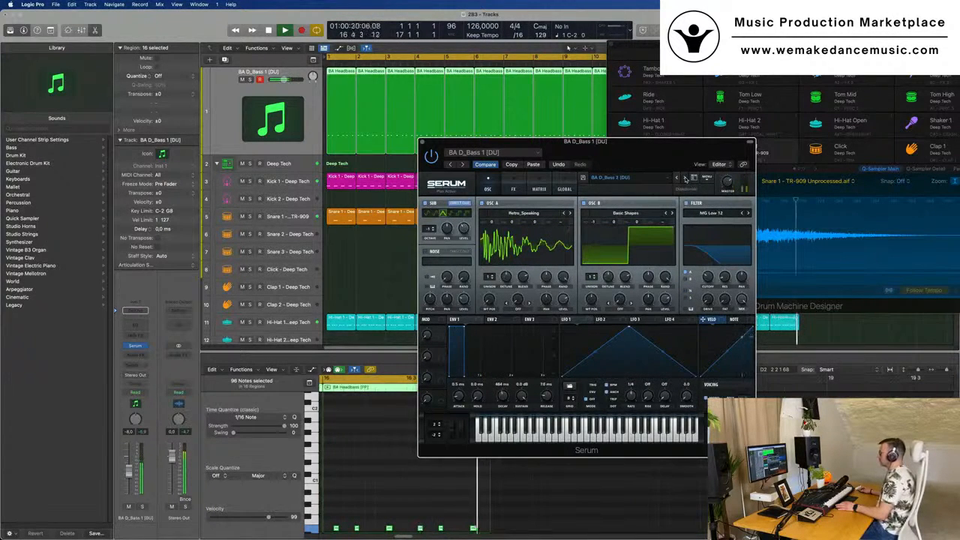
click(685, 179)
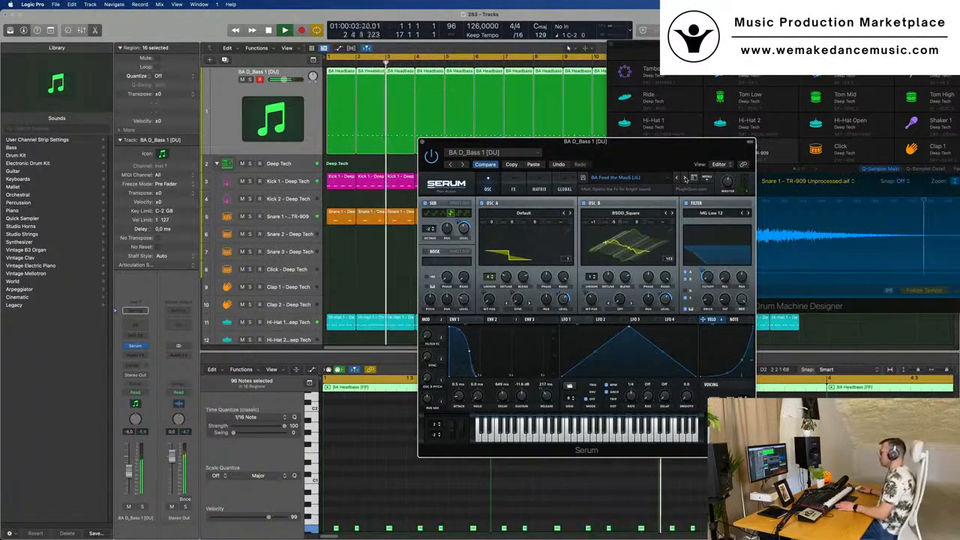
click(684, 178)
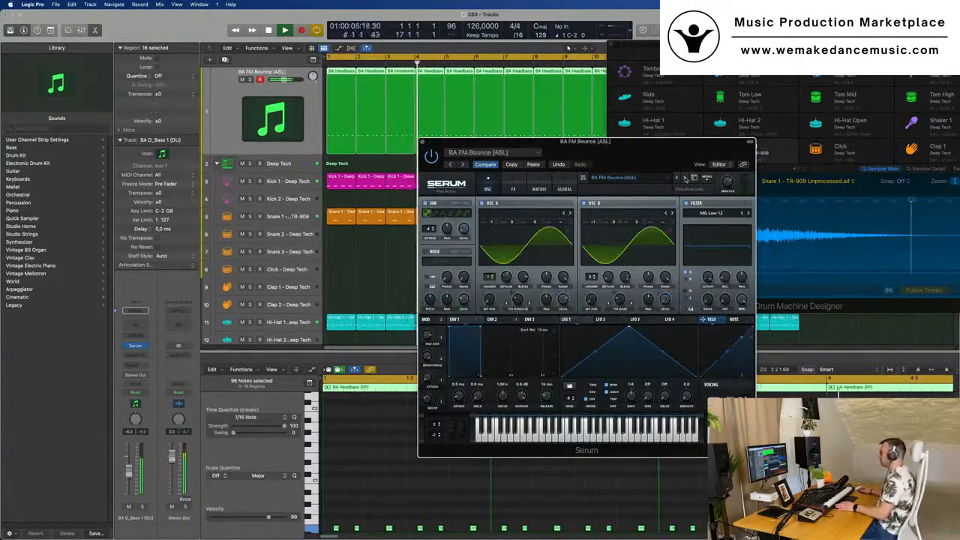
click(685, 178)
click(685, 178)
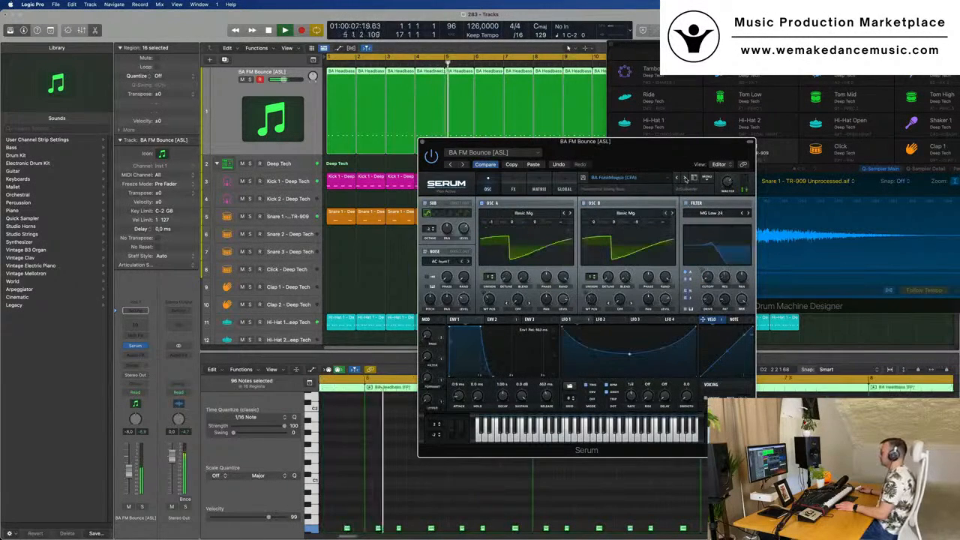
click(685, 179)
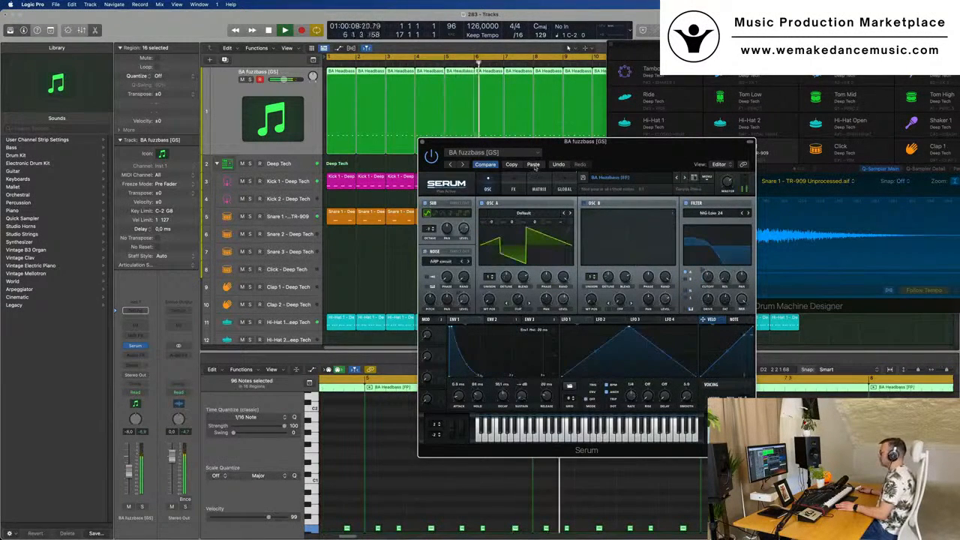
Lower the filter cutoff of the BA Headbass [FP] preset and close the Serum window.
drag(644, 152, 689, 156)
drag(763, 282, 762, 292)
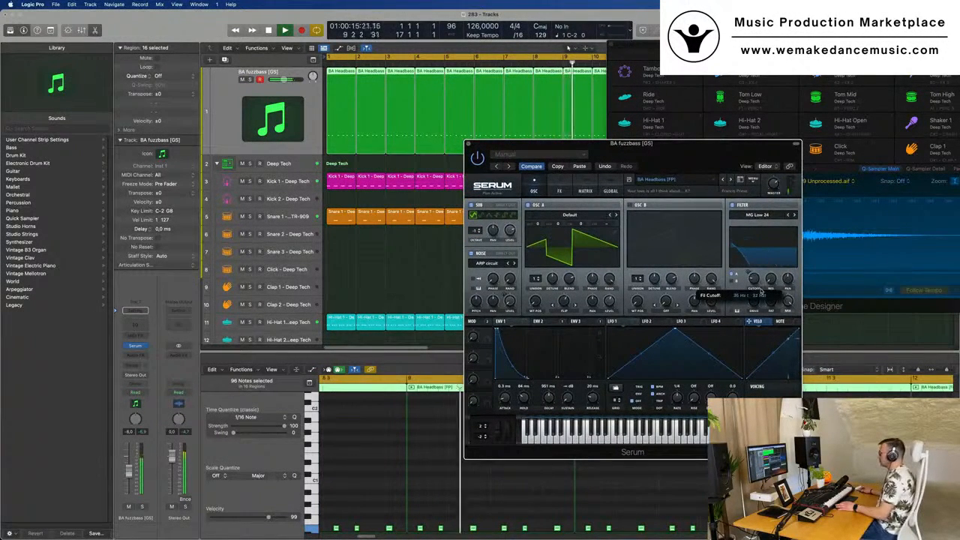
click(468, 143)
Replay the full 16-bar loop from the start and check the Hi-Hat 1 and Hi-Hat Open tracks' channel settings.
key(super+Left)
key(super+Left)
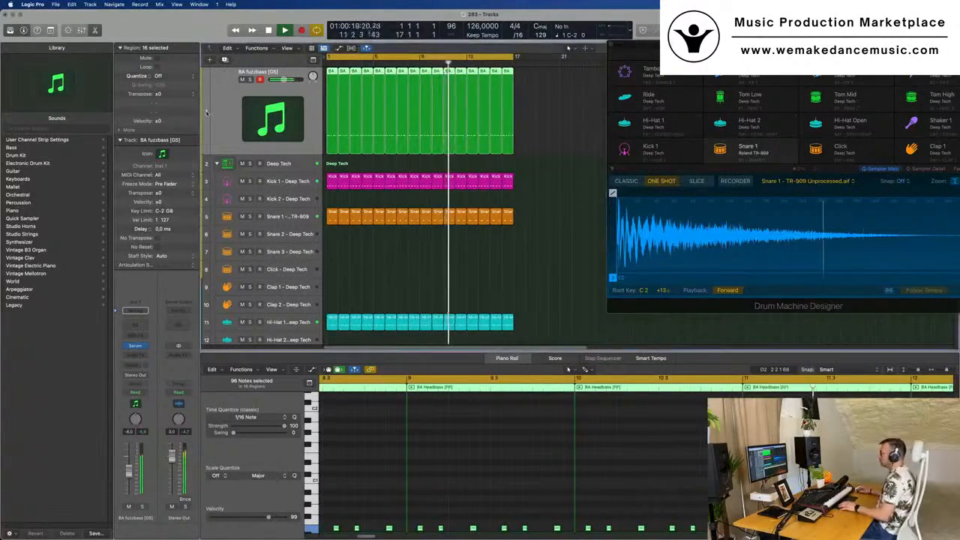
key(Return)
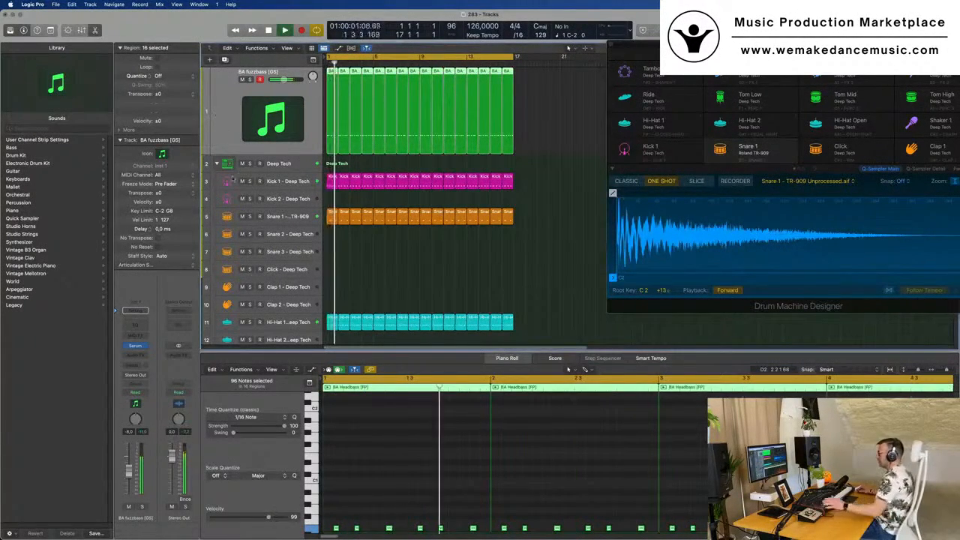
click(293, 313)
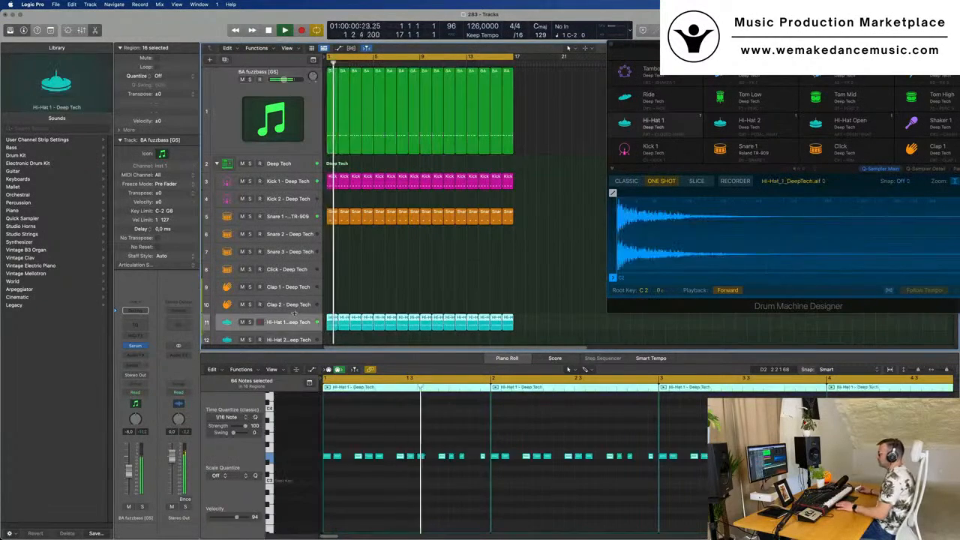
scroll(292, 330, down, 2)
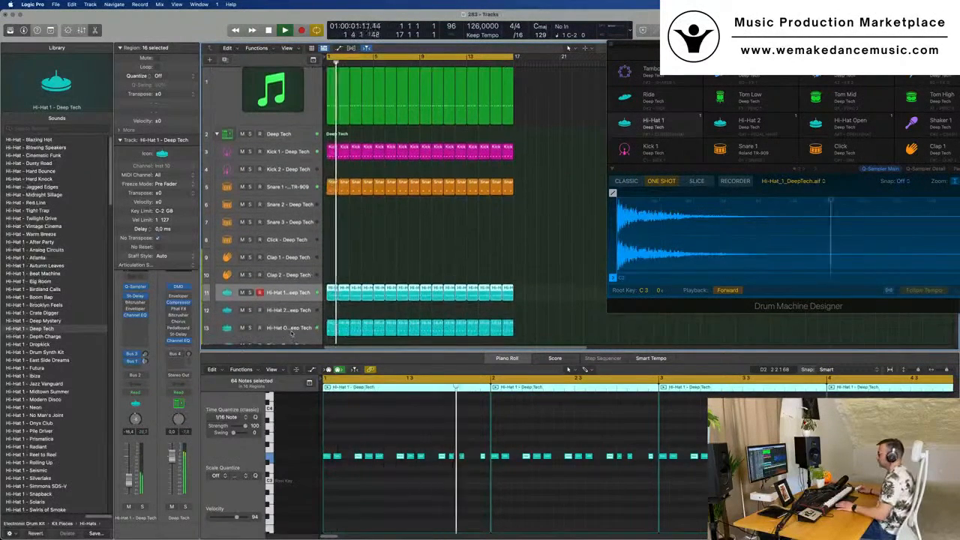
click(293, 330)
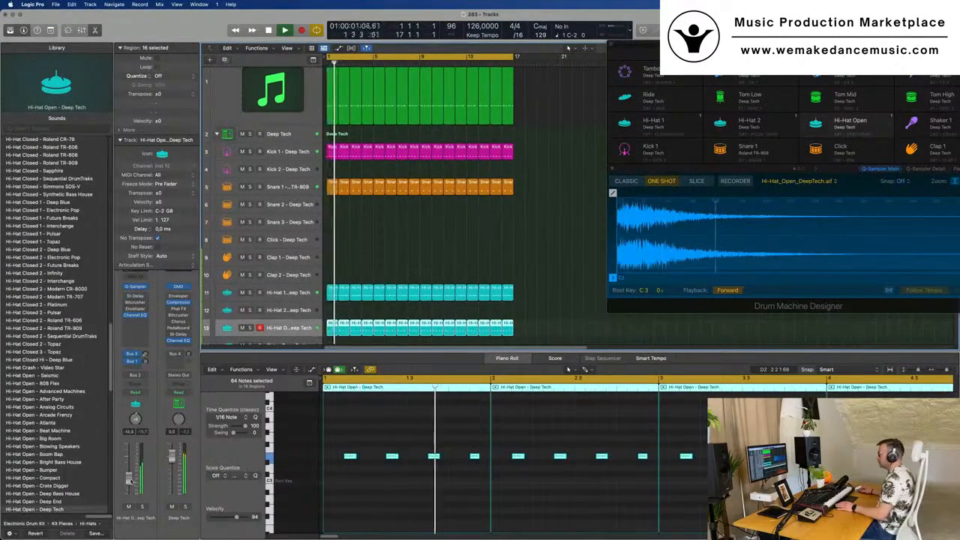
scroll(363, 290, up, 2)
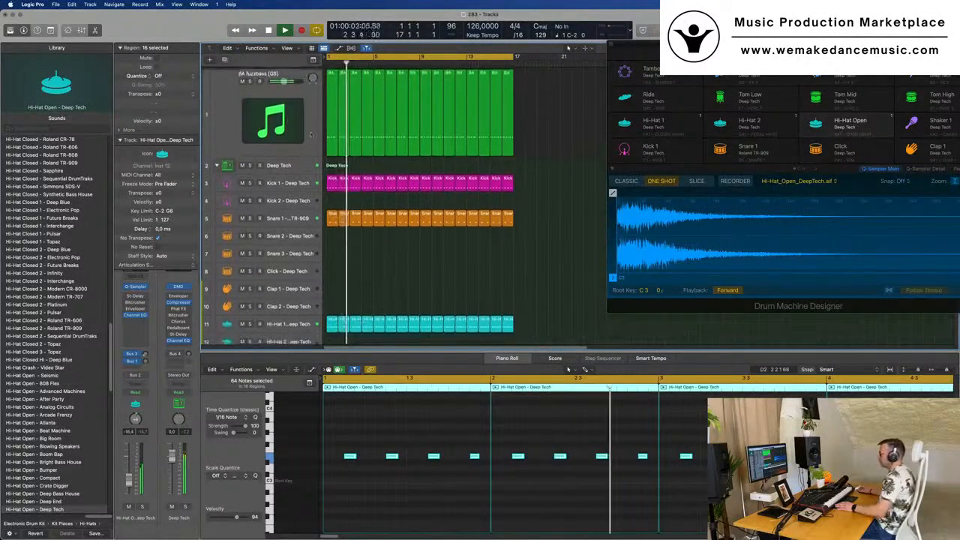
Add a duplicate of the Serum bass track, without its regions, directly below the original and select it.
click(231, 92)
key(Return)
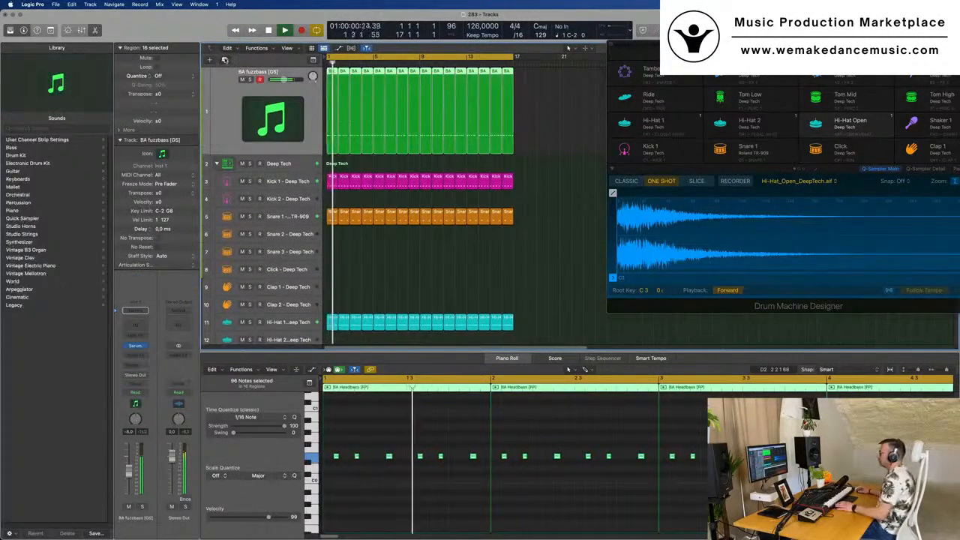
click(225, 59)
key(space)
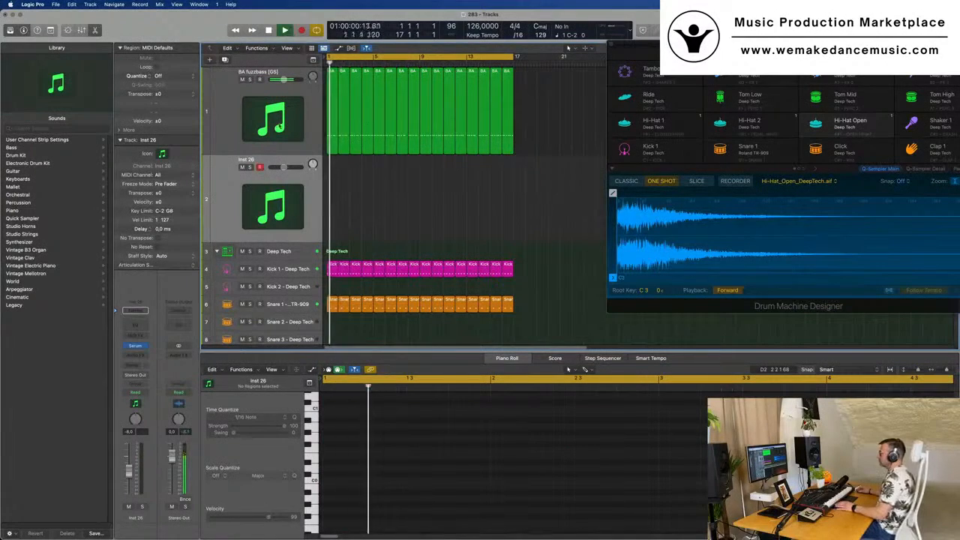
click(229, 122)
click(231, 201)
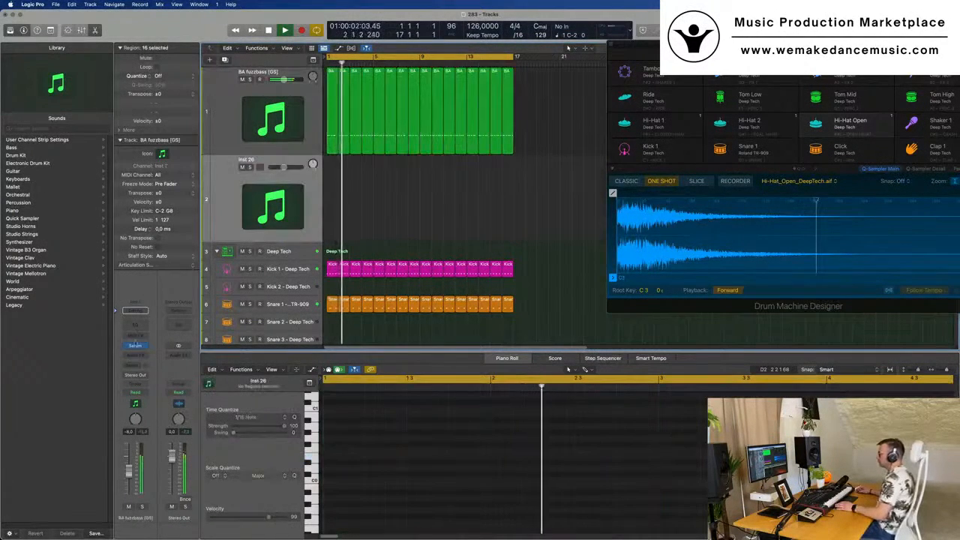
Open Serum on the duplicated track, load the Progress preset from Serum Pads, and reposition the plugin window.
click(135, 346)
drag(489, 116, 391, 97)
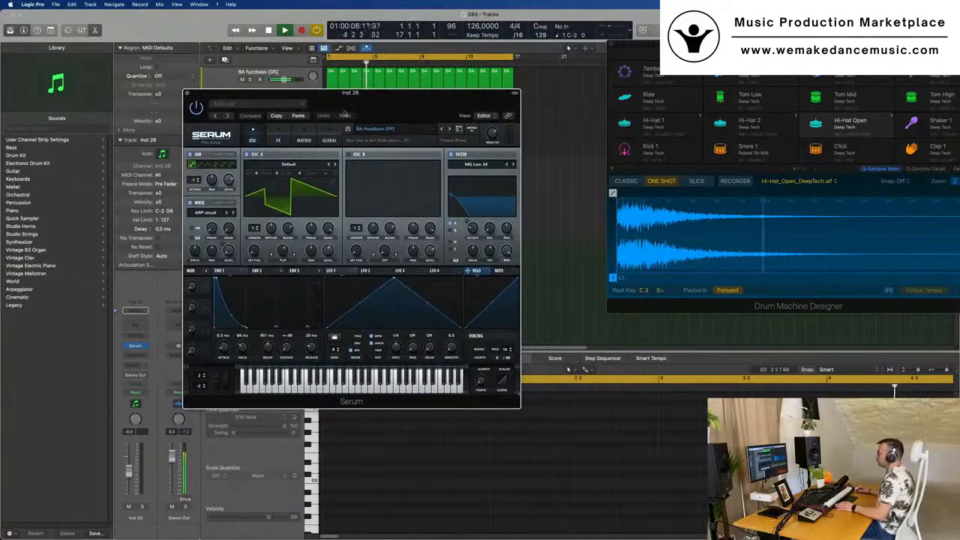
click(387, 128)
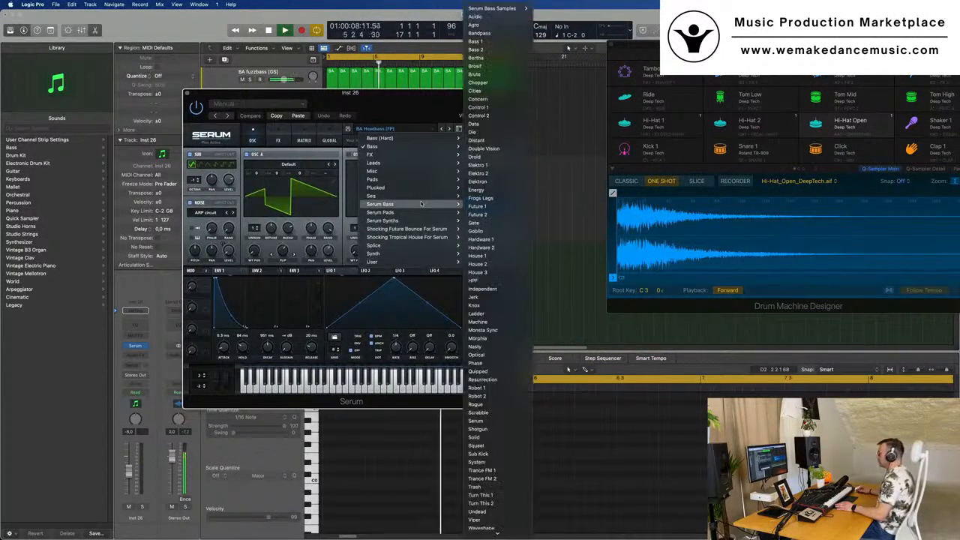
mouse_move(420, 212)
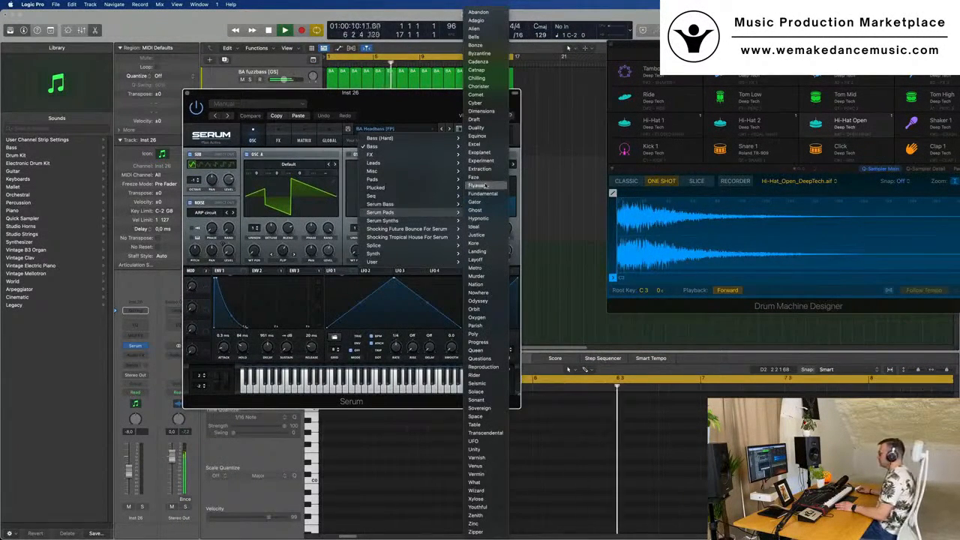
click(488, 344)
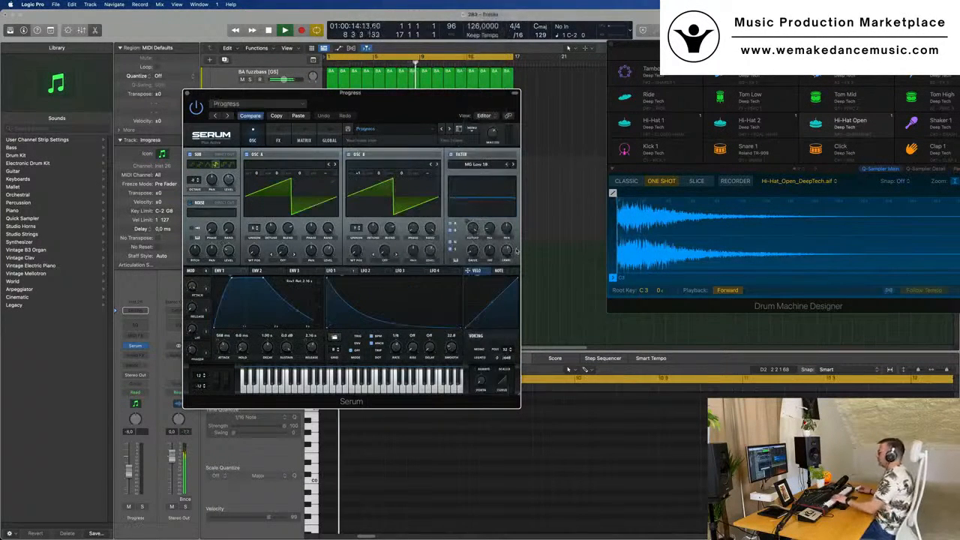
drag(405, 105, 556, 88)
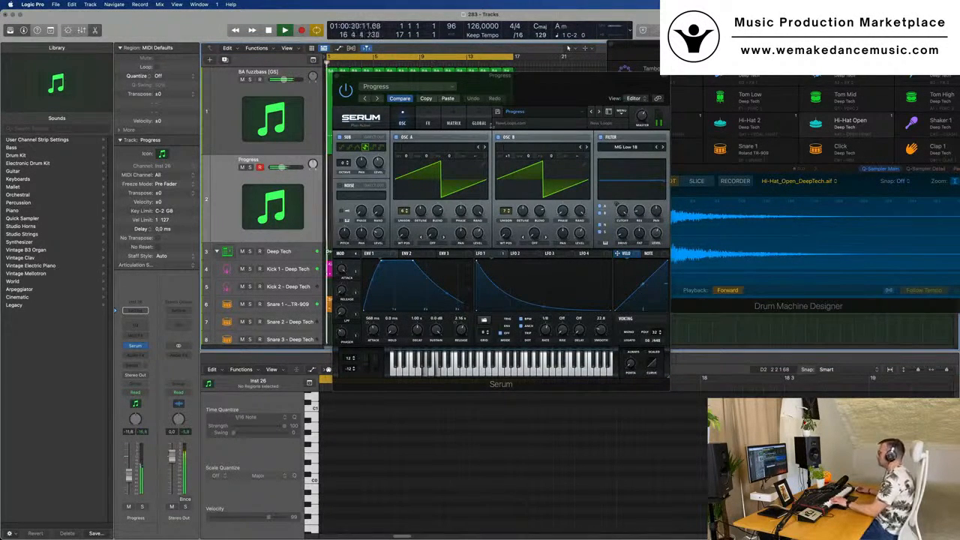
Audition the next Serum Pads presets over the loop, from Queen and Questions to Reproduction.
click(598, 112)
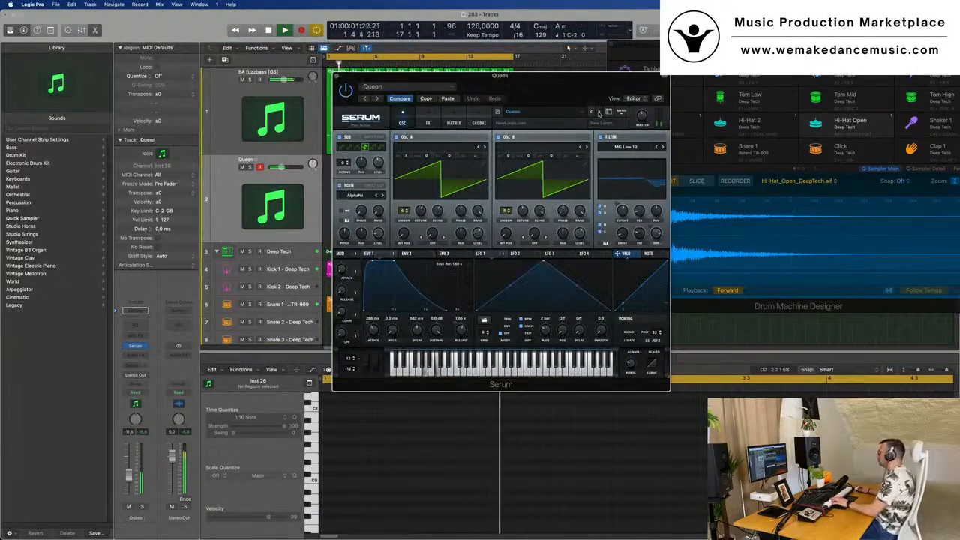
click(599, 112)
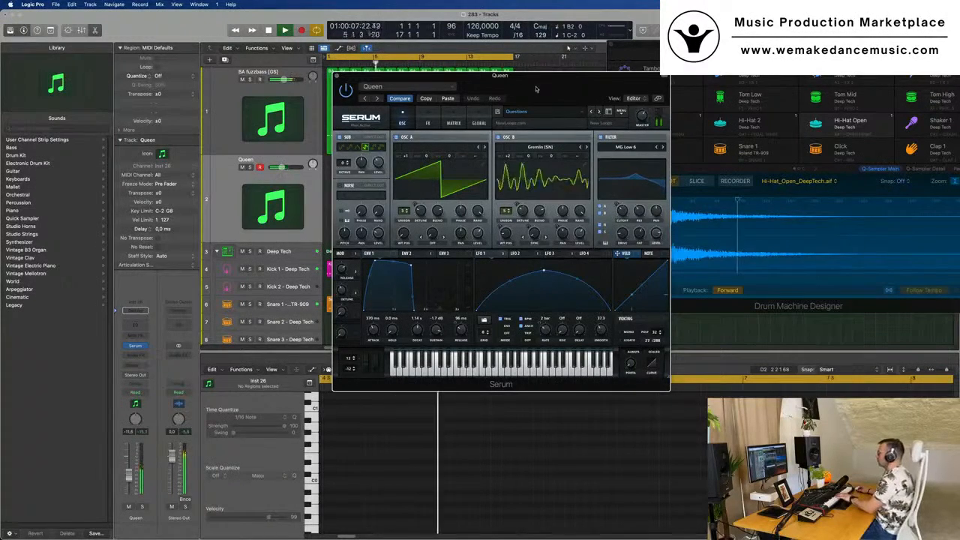
drag(573, 87, 462, 113)
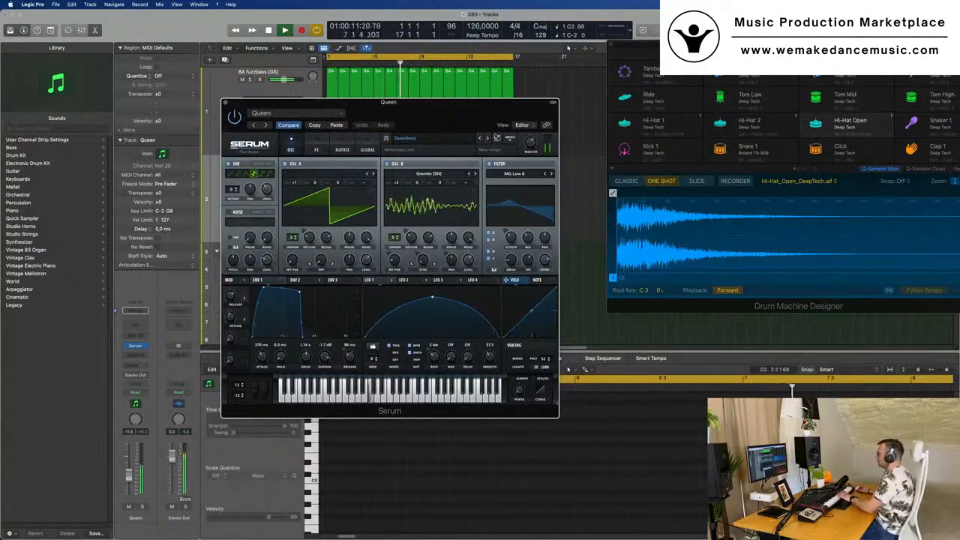
click(476, 139)
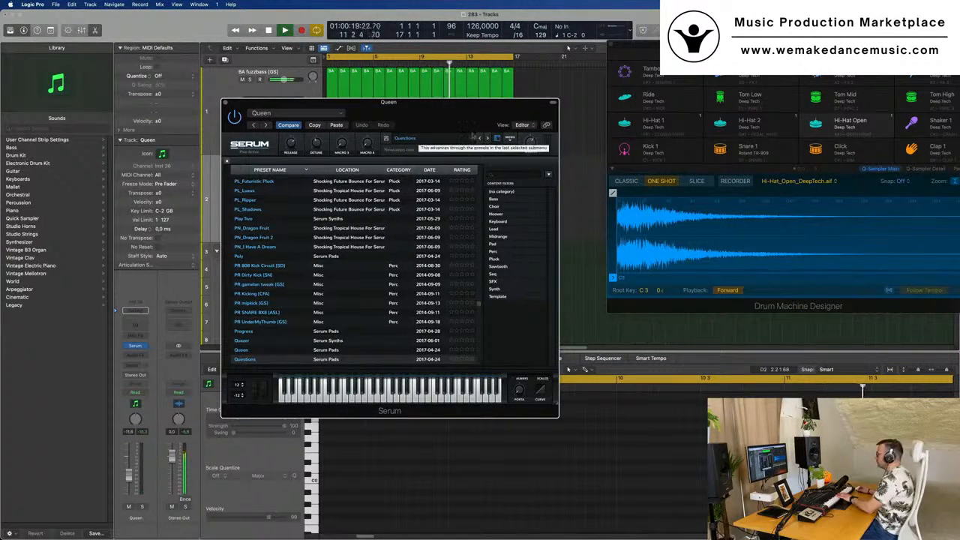
click(488, 139)
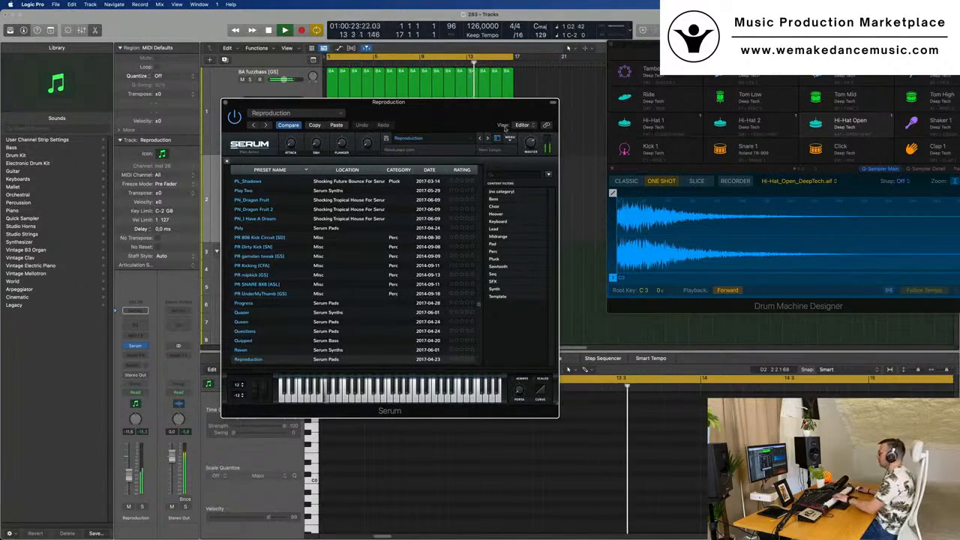
click(496, 139)
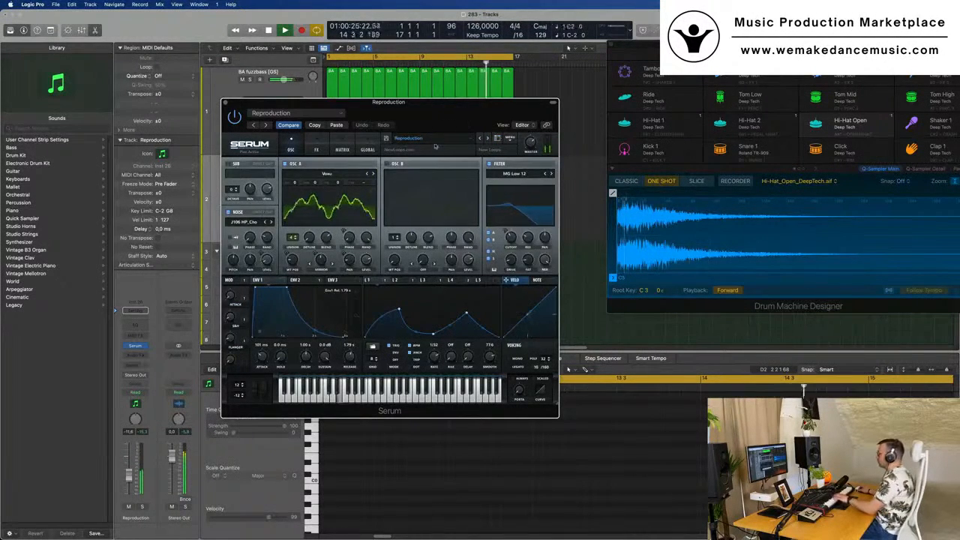
Browse Serum's full preset list for pads and try PD ArticWind [CFA], followed by PD BenjPad [GS].
click(495, 138)
scroll(339, 223, down, 10)
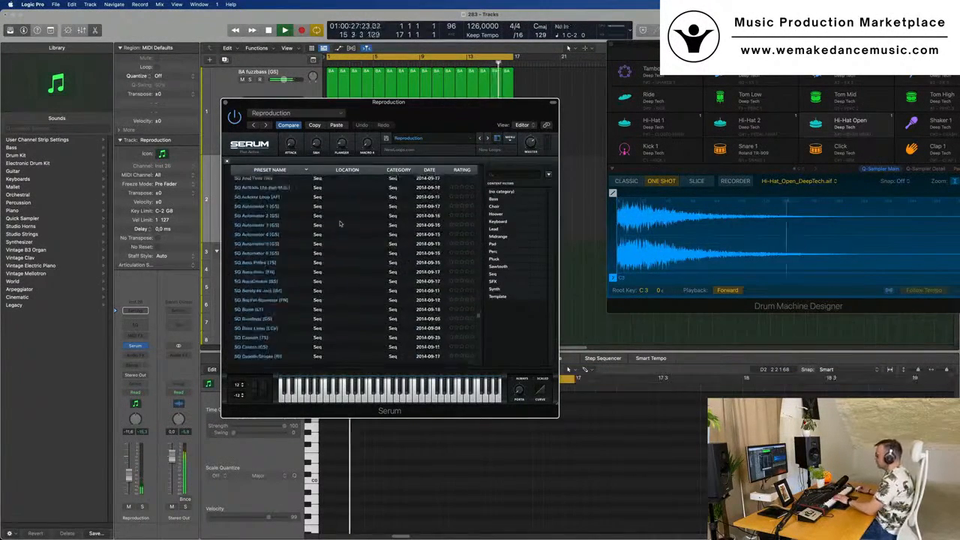
scroll(339, 223, up, 15)
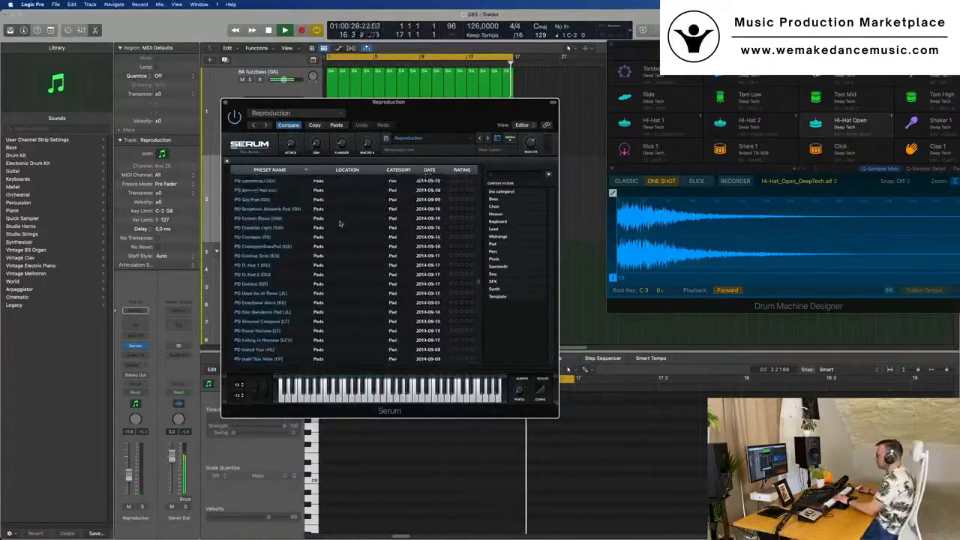
scroll(339, 223, down, 6)
scroll(339, 223, down, 5)
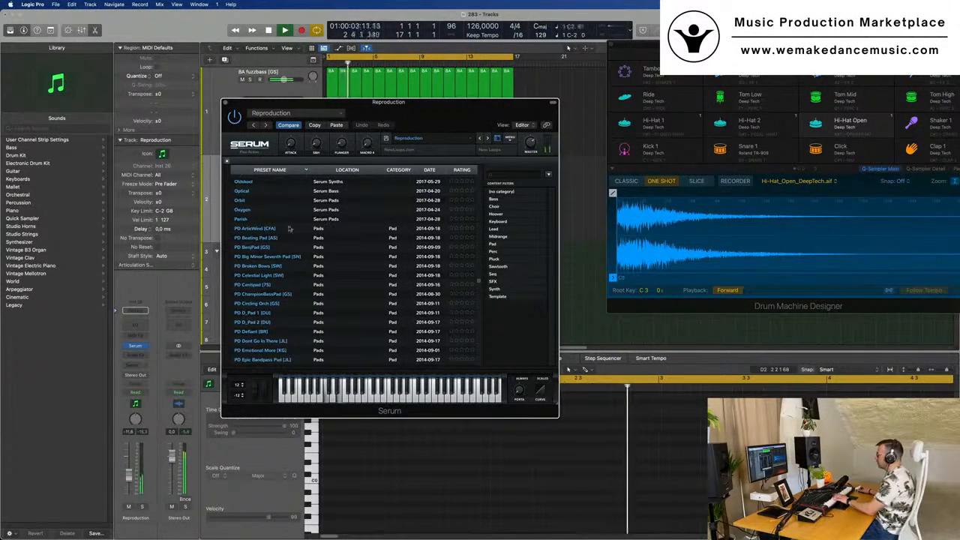
click(265, 230)
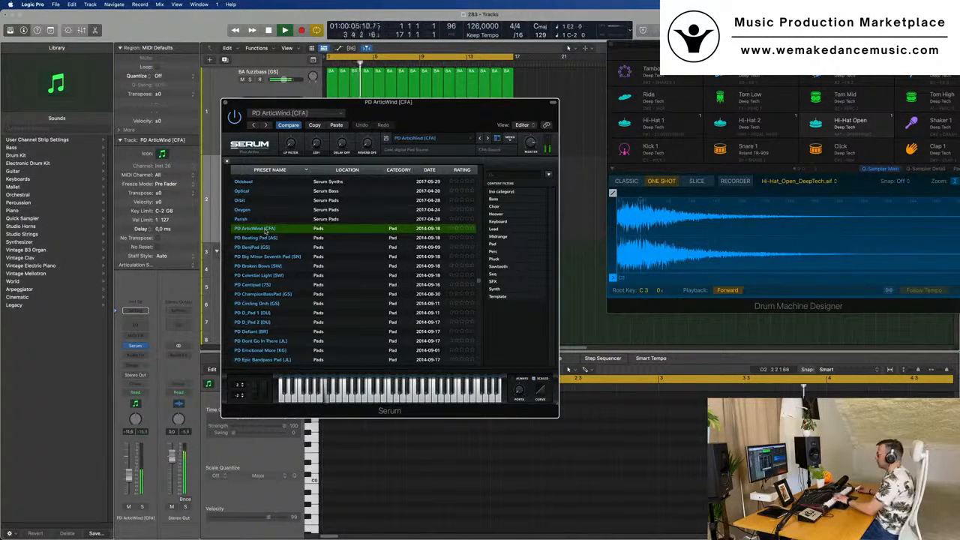
click(266, 247)
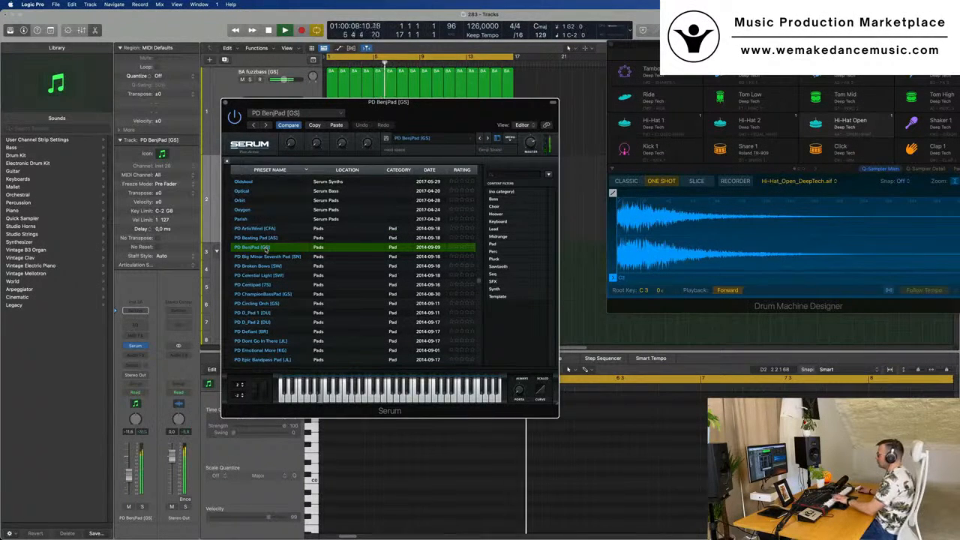
Audition the pad presets PD Big Minor Seventh Pad [SN], PD Broken Bows [SW] and PD Epic Bandpass Pad [JL] over the loop.
click(263, 257)
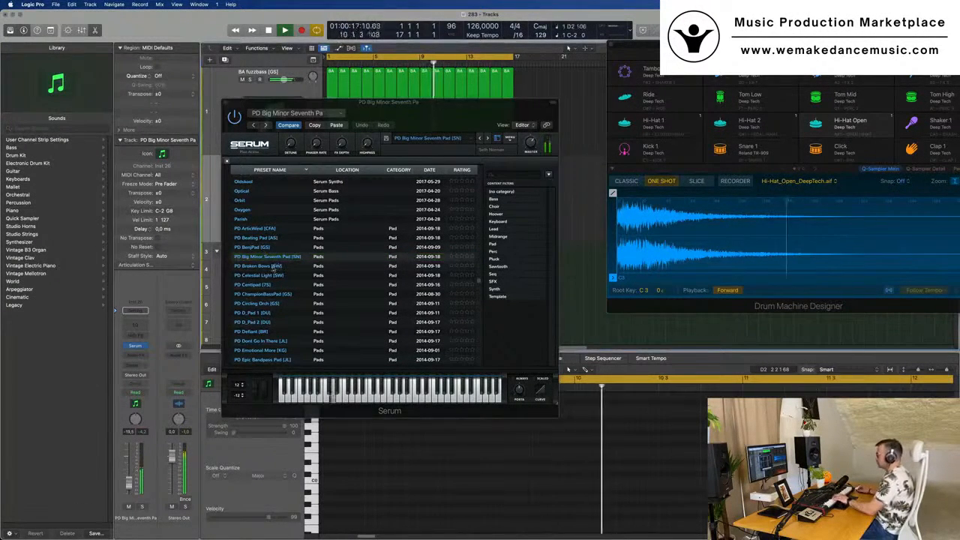
click(270, 266)
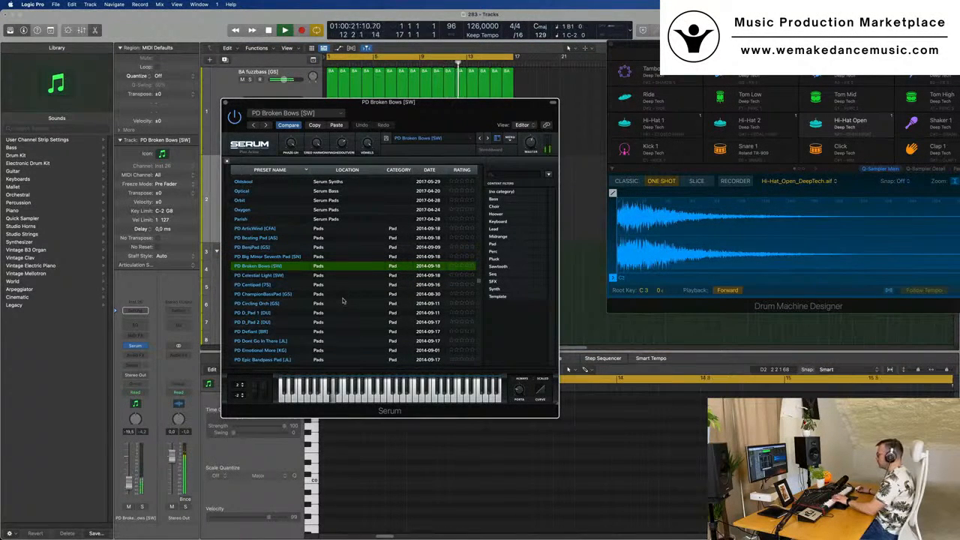
scroll(342, 301, down, 3)
click(263, 301)
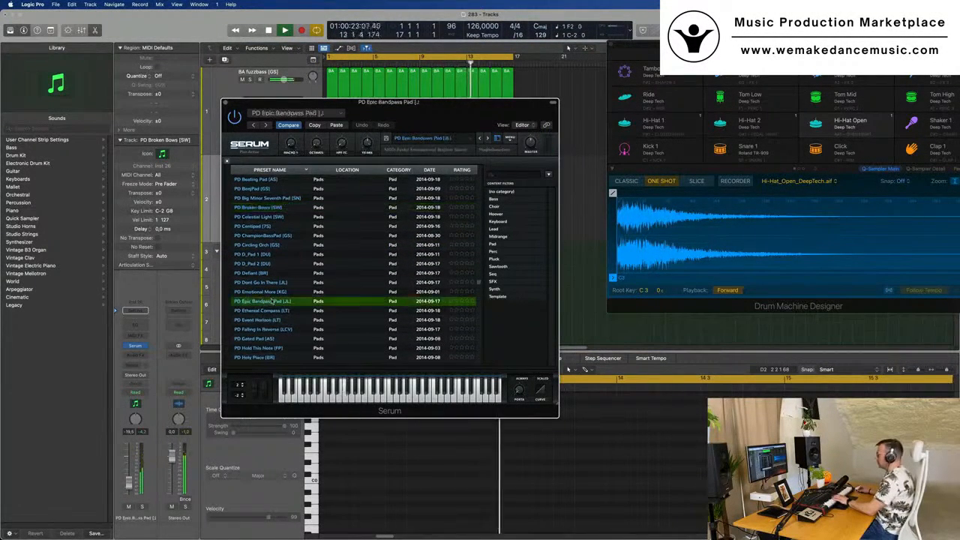
Continue auditioning pads with PD Ethereal Compass [LT], PD Event Horizon [LT] and PD Horns of Fear [SD].
scroll(272, 301, down, 3)
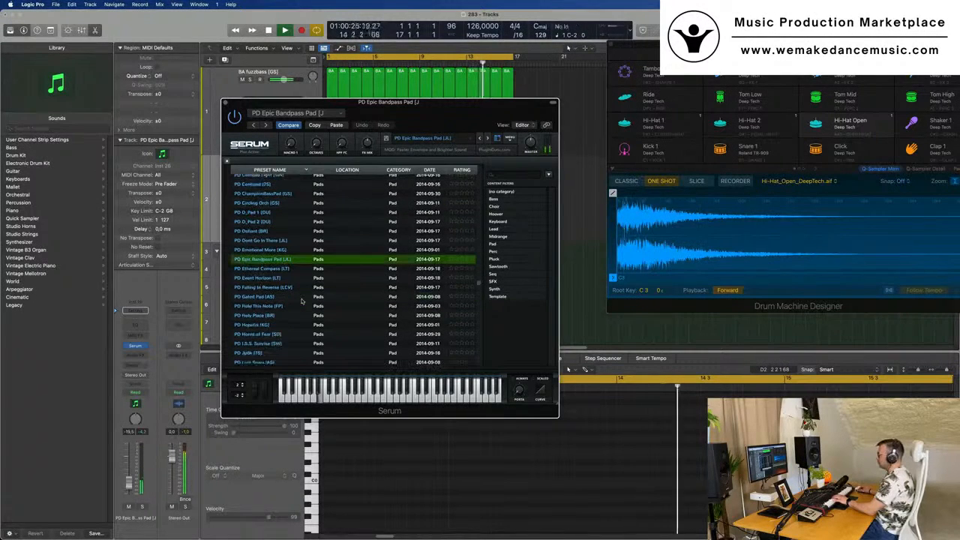
click(275, 259)
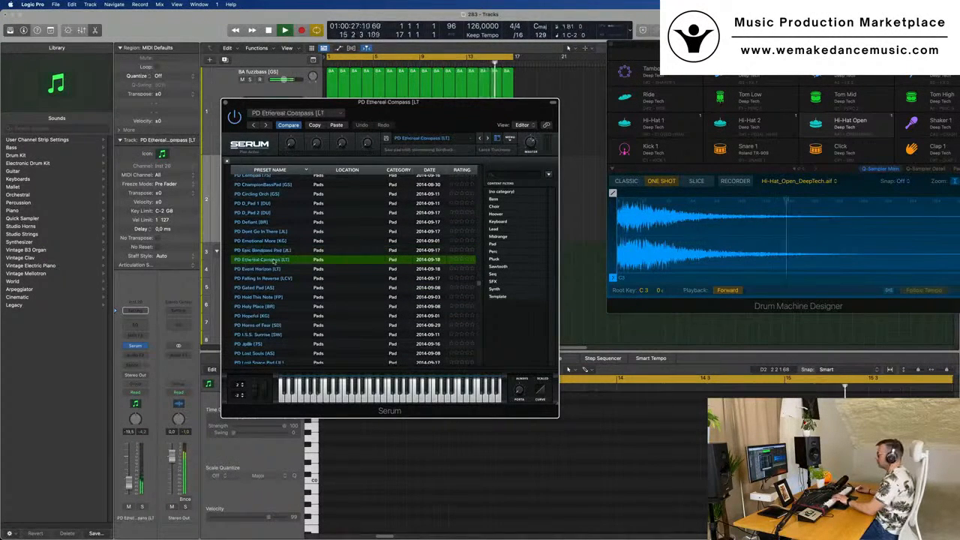
click(279, 269)
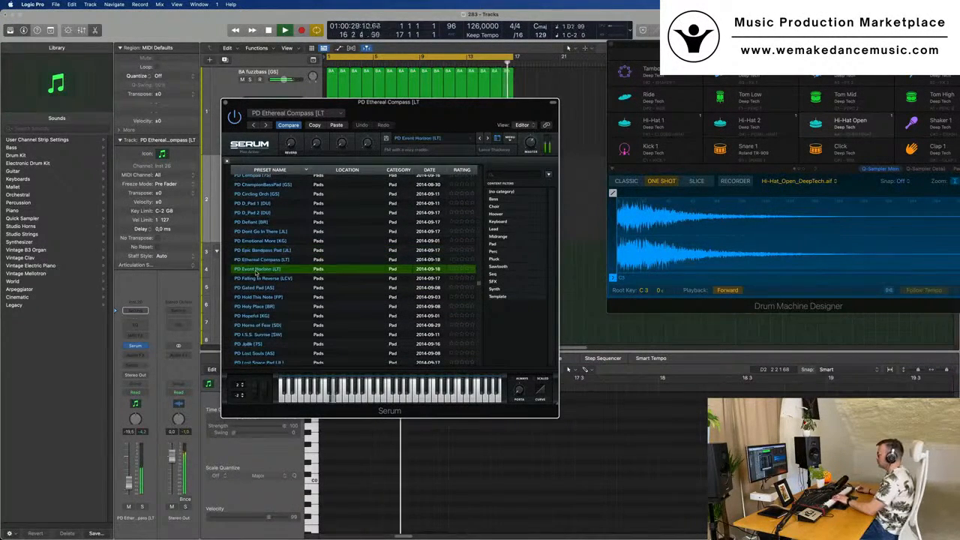
scroll(258, 273, down, 3)
click(257, 279)
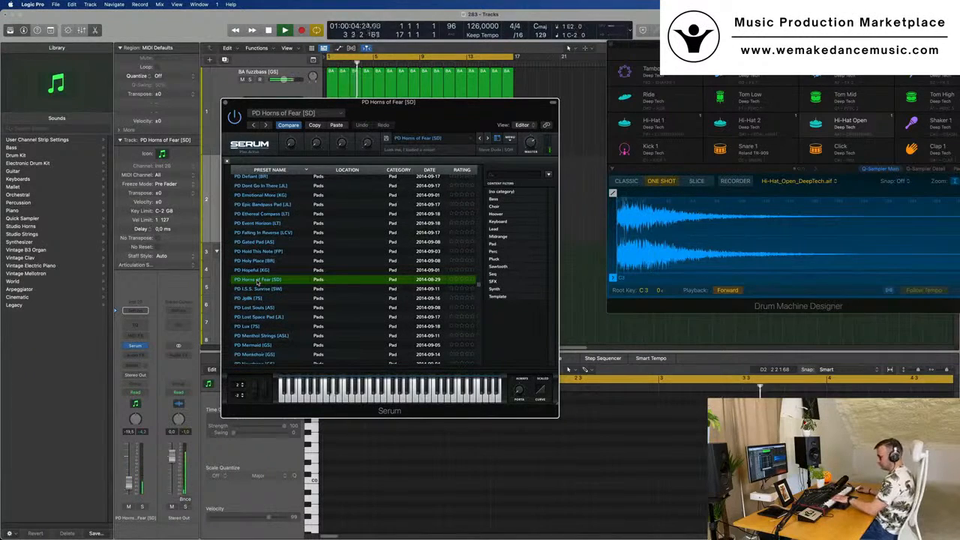
Stop playback, move the Serum window clear of the track headers, and load PD I.S.S. Sunrise [SW].
key(space)
drag(434, 99, 664, 134)
key(space)
click(307, 189)
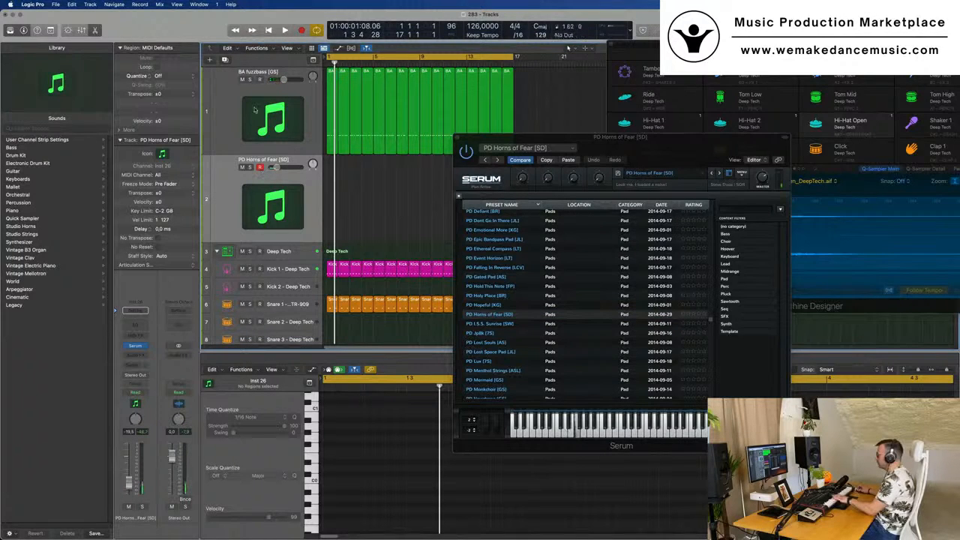
click(496, 325)
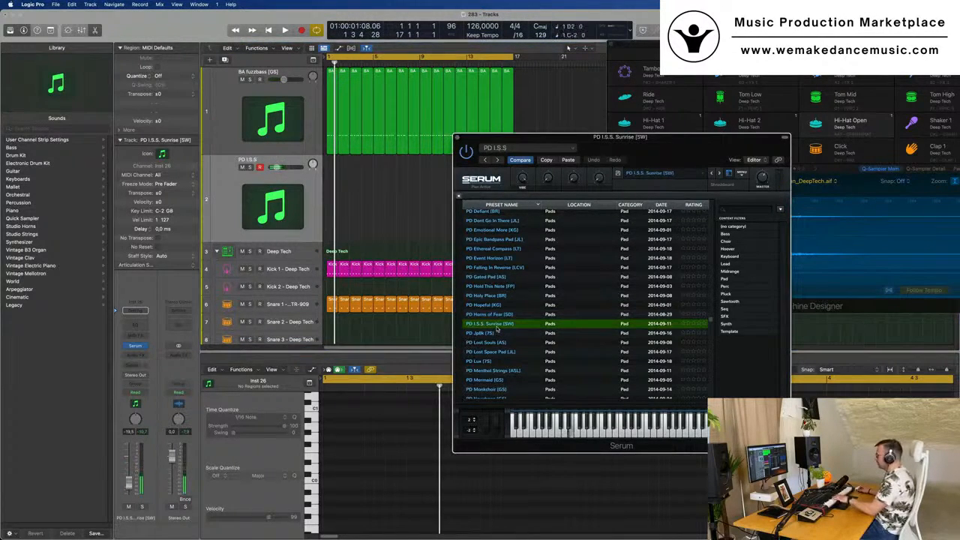
Play the loop with the pad track muted, load PD Whispering Voice [FN], and unmute the track to hear it.
key(space)
key(m)
drag(644, 141, 578, 114)
scroll(506, 264, down, 5)
scroll(506, 264, down, 4)
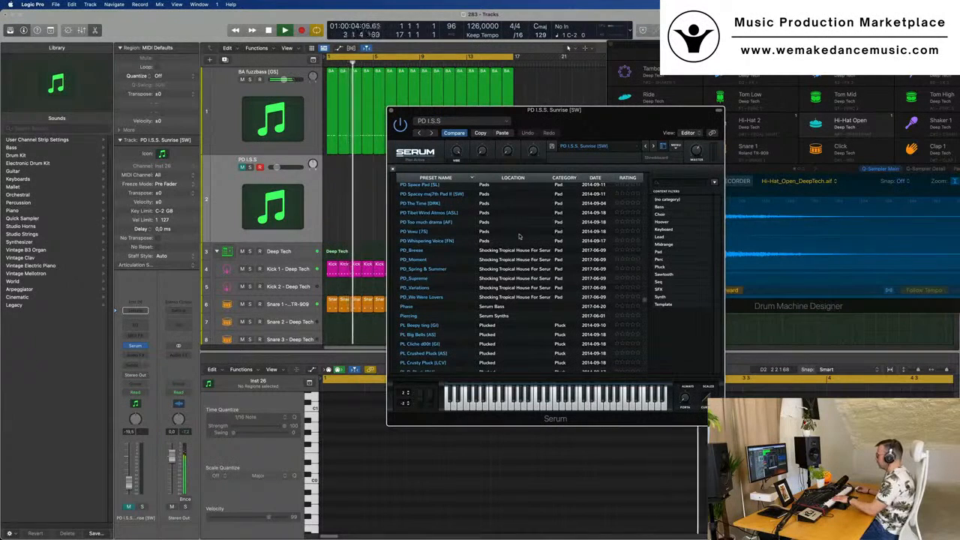
click(437, 240)
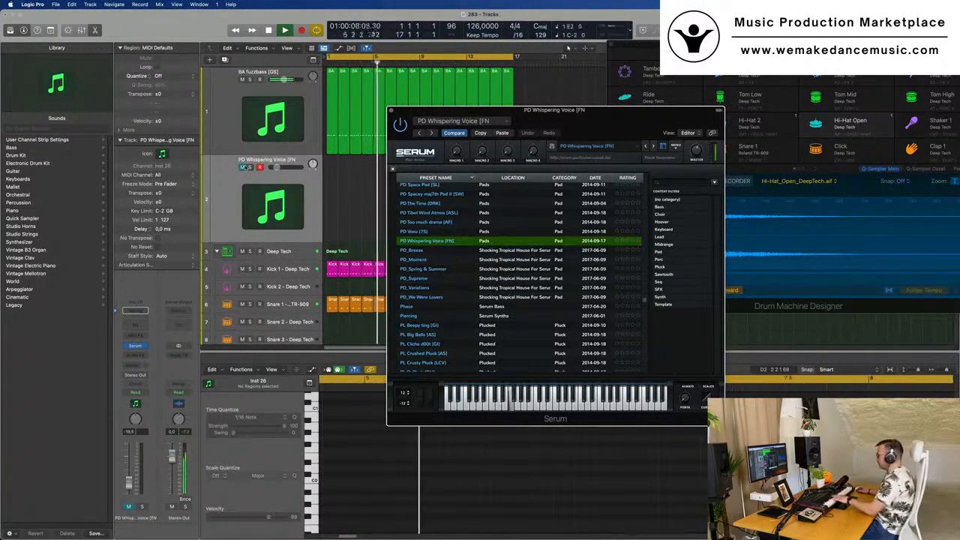
click(235, 182)
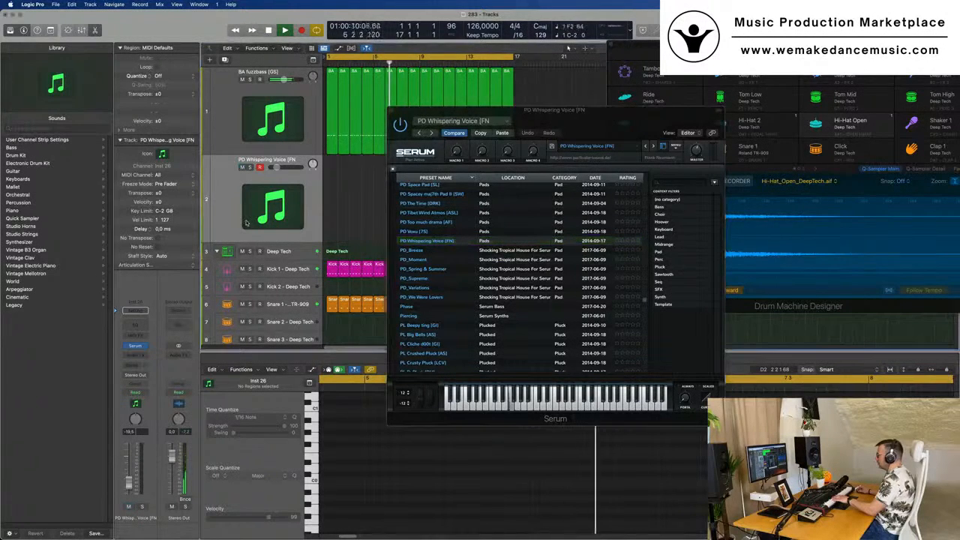
Return the playhead to the start, open the Performance Meter window, and move Serum out of its way.
key(Return)
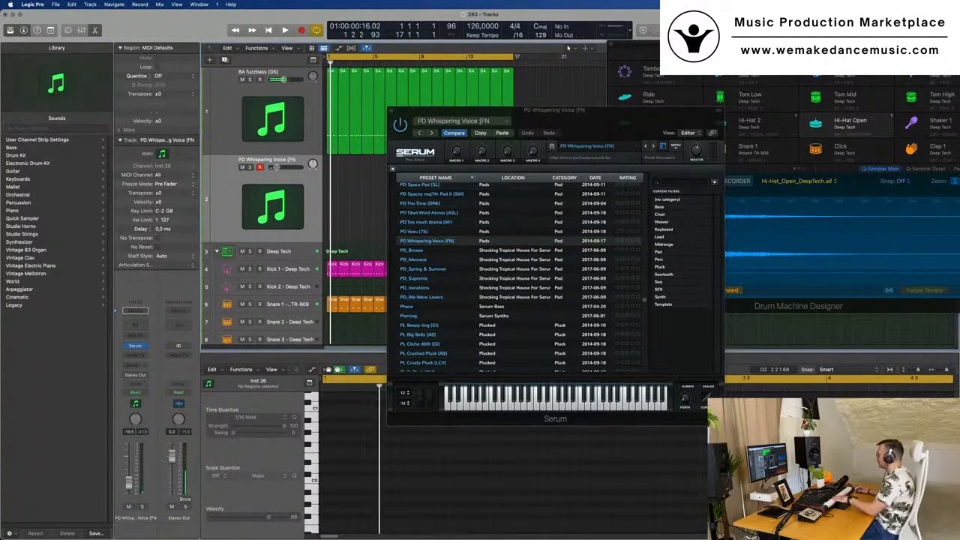
double_click(616, 28)
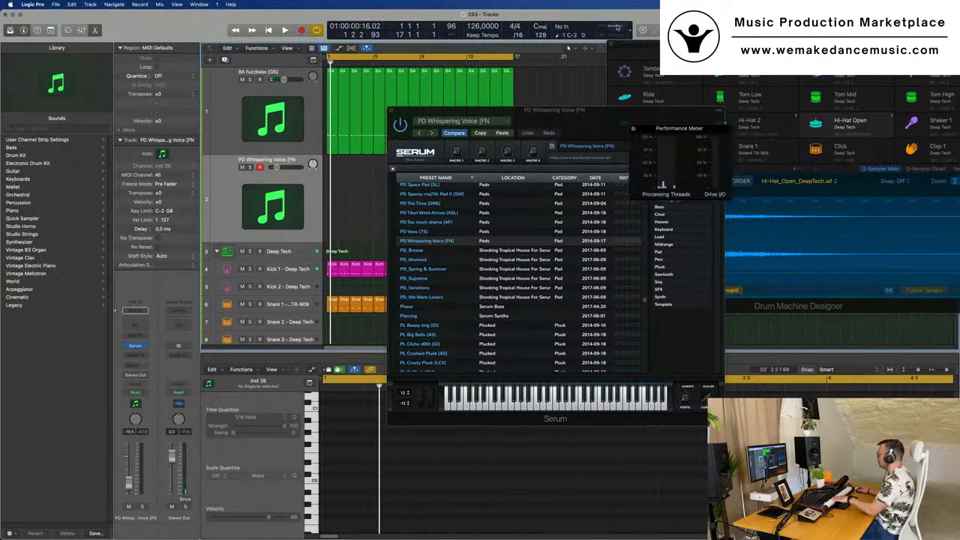
drag(593, 118, 523, 150)
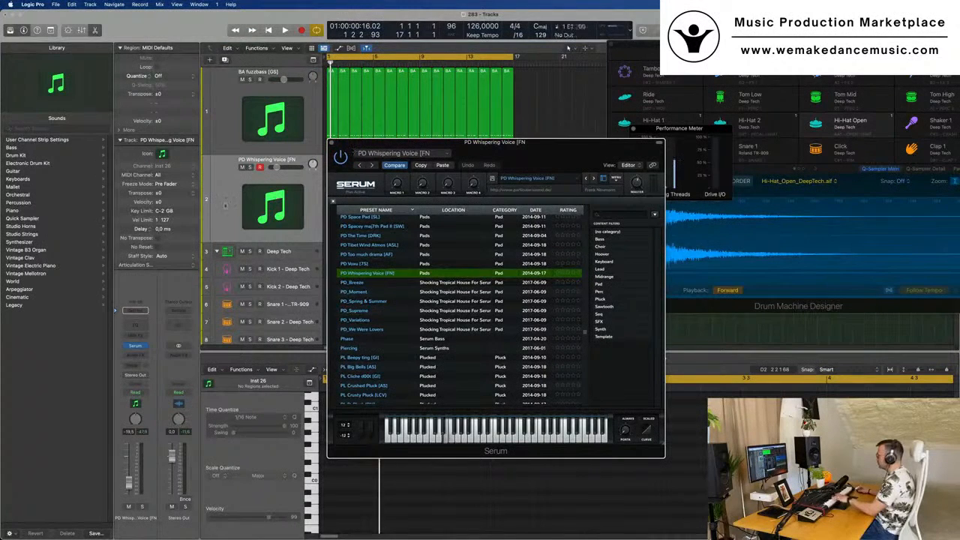
Load the PD_Supreme pad preset in Serum and play it over the loop with the track lanes uncovered.
click(425, 309)
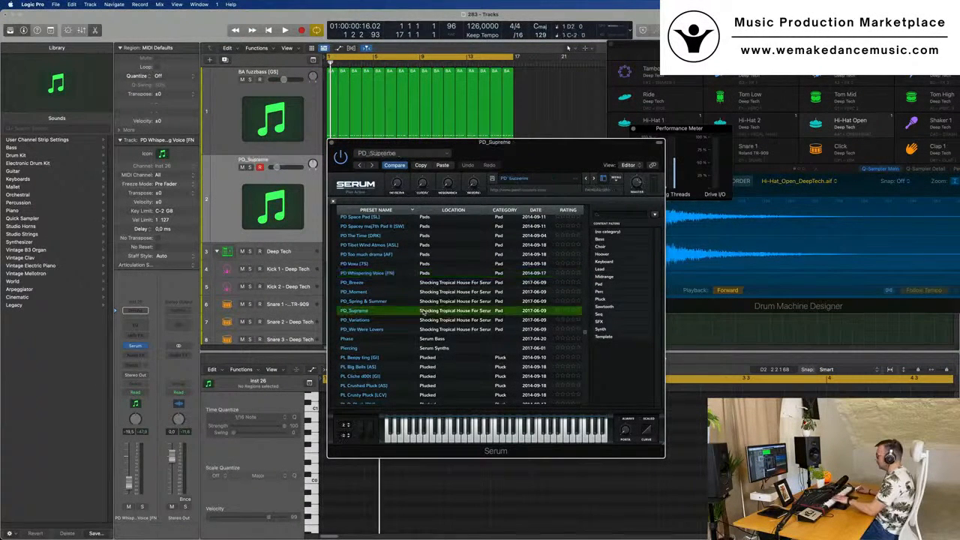
key(space)
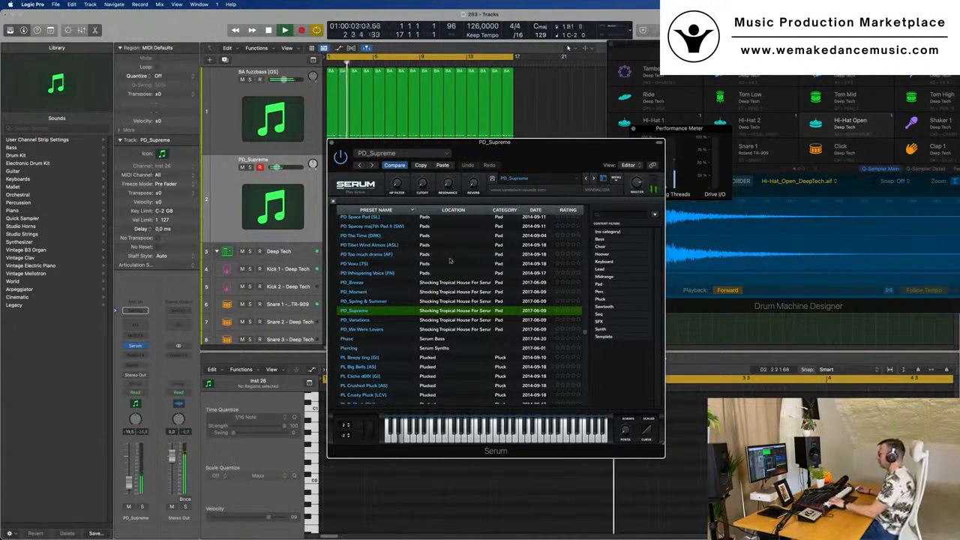
drag(486, 145, 687, 155)
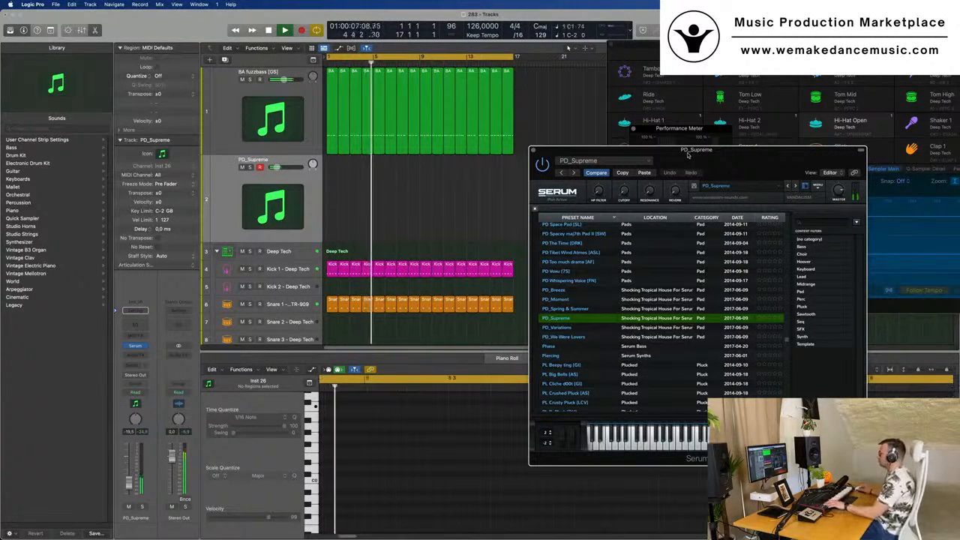
drag(688, 154, 600, 149)
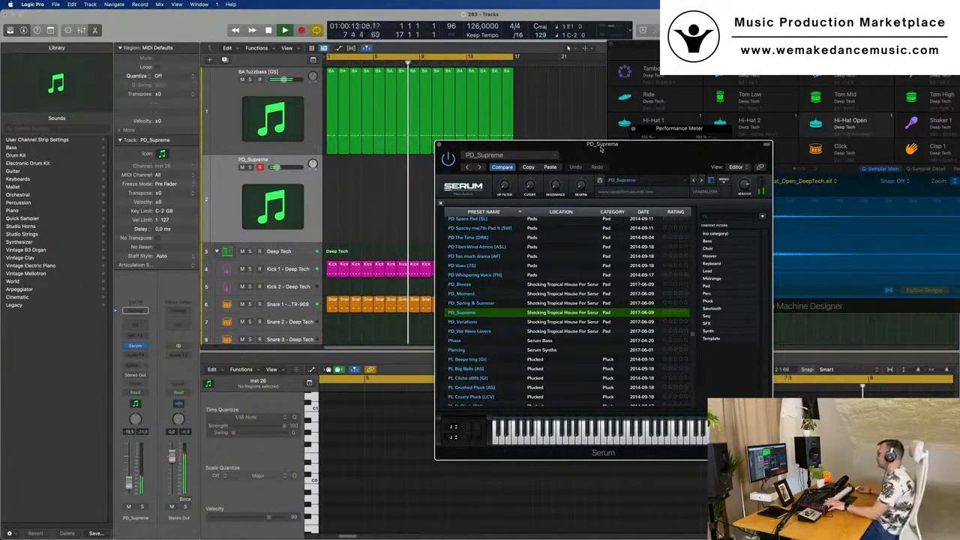
Record a four-bar, three-note pad part on the PD_Supreme track and move the Serum window aside.
drag(665, 147, 608, 129)
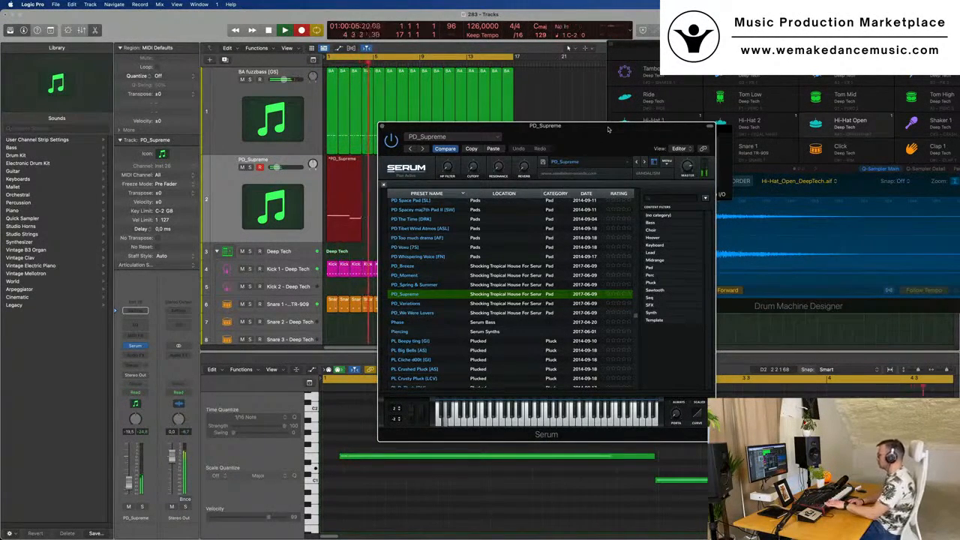
key(space)
drag(535, 133, 756, 73)
Tidy the three recorded pad notes in the Piano Roll so they start on bars 1, 3 and 4 without gaps.
click(510, 433)
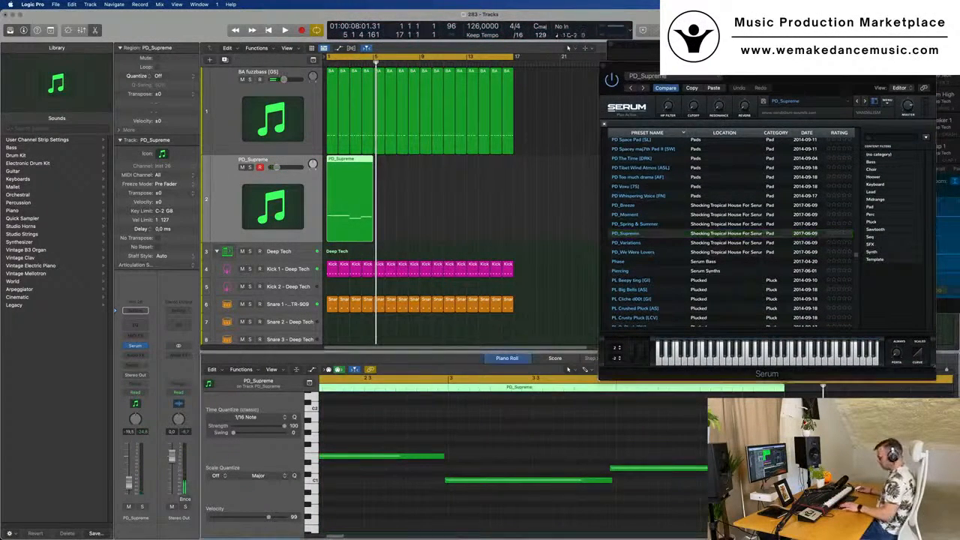
key(super+a)
scroll(517, 430, left, 3)
scroll(517, 429, down, 3)
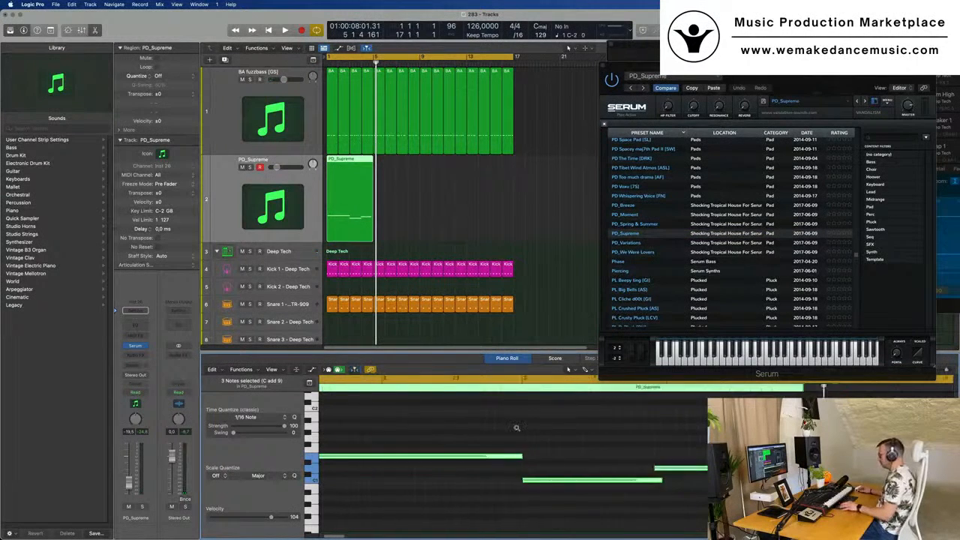
key(space)
click(442, 437)
drag(444, 457, 432, 459)
drag(527, 456, 539, 456)
drag(691, 470, 697, 471)
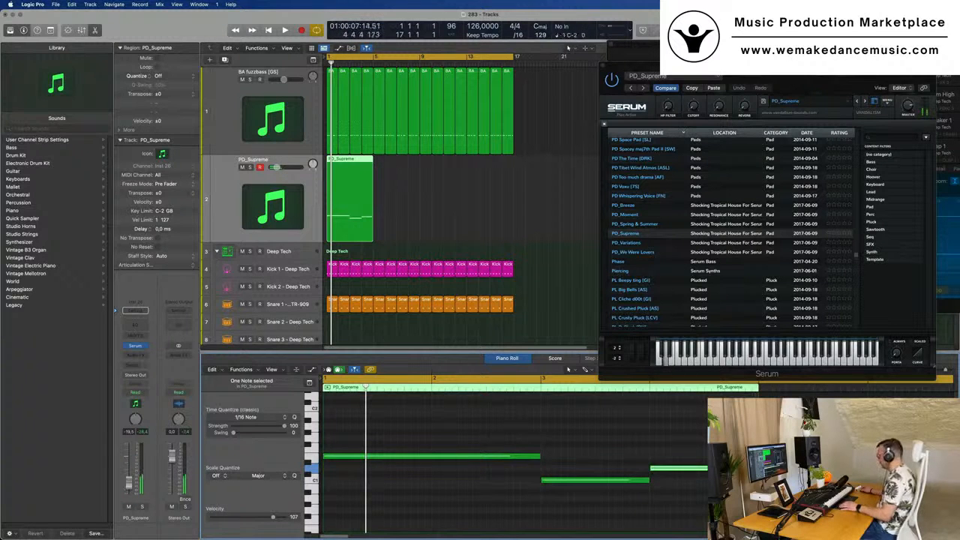
Repeat the four-bar PD_Supreme region three times to fill all 16 bars.
key(space)
drag(460, 204, 343, 216)
key(super+r)
key(super+r)
key(super+r)
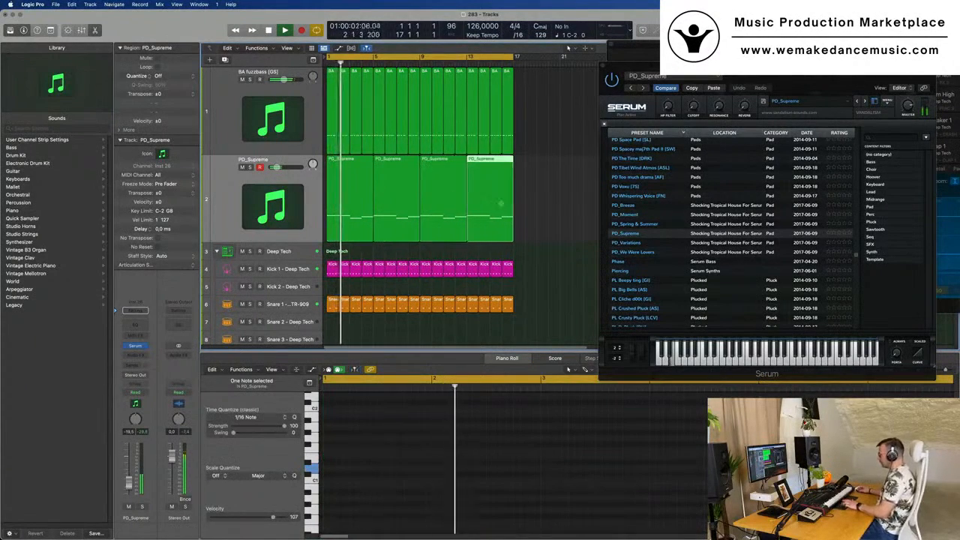
Switch Serum from the preset browser to the oscillator view and try raising the MG Low 18 filter cutoff to about 2722 Hz.
click(549, 208)
drag(733, 84, 504, 137)
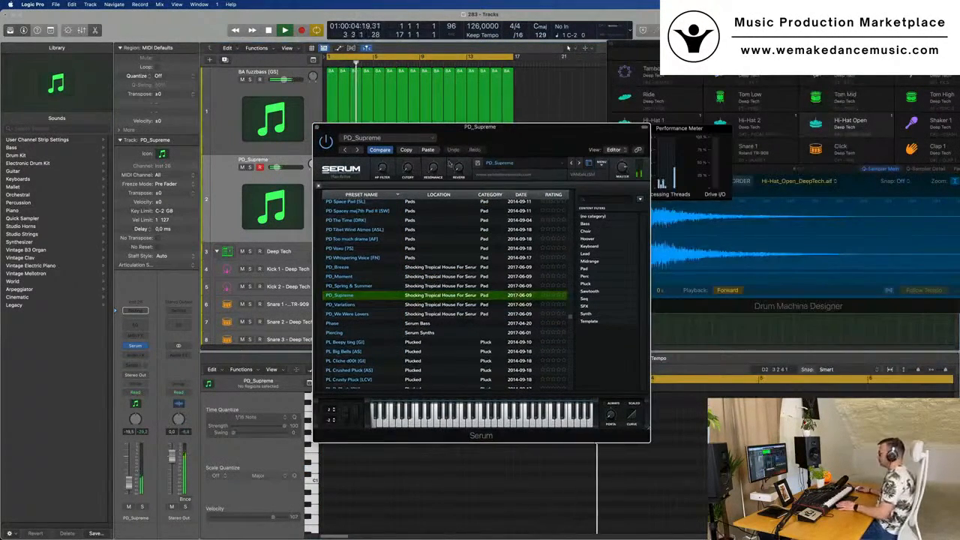
click(587, 165)
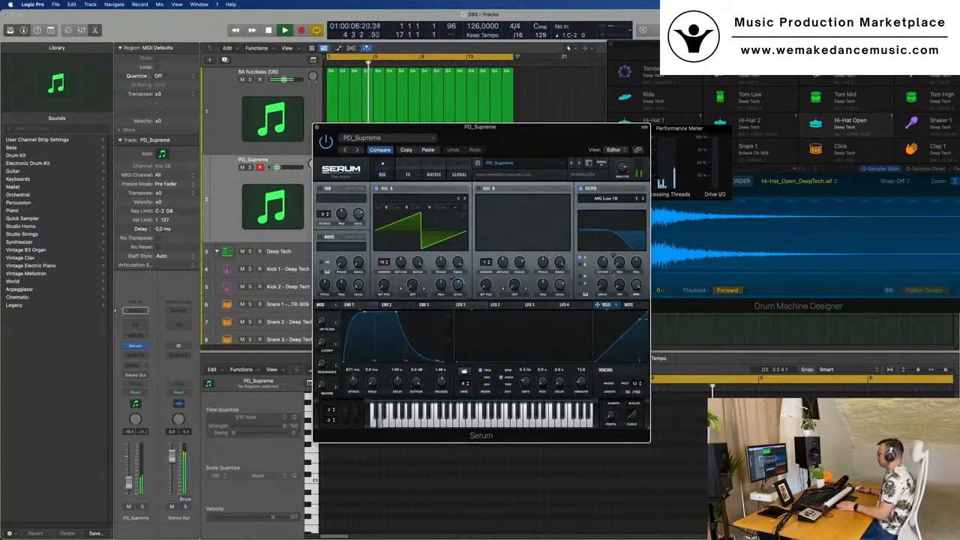
drag(603, 264, 602, 255)
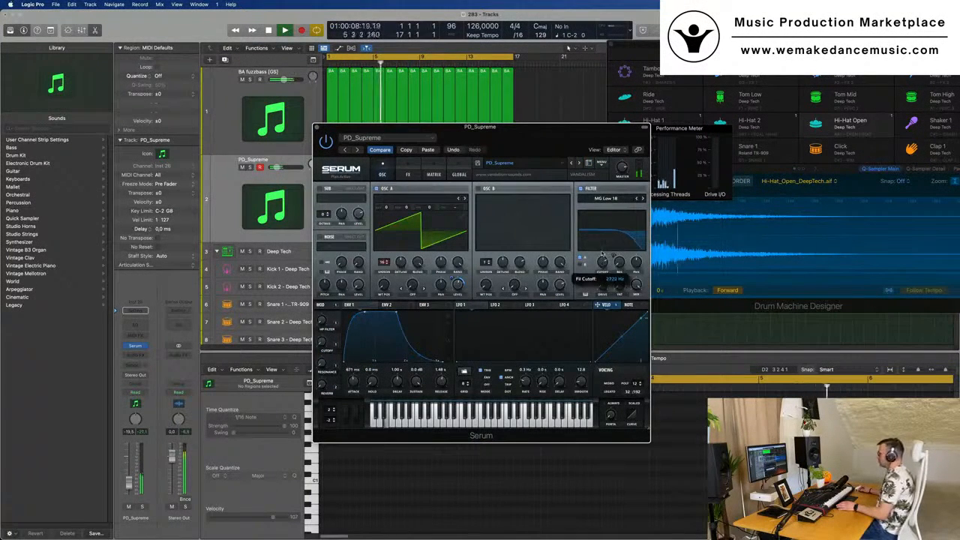
Move Serum off the pad regions and check the pad's Envelope 2 and Envelope 1 settings.
drag(528, 132, 657, 116)
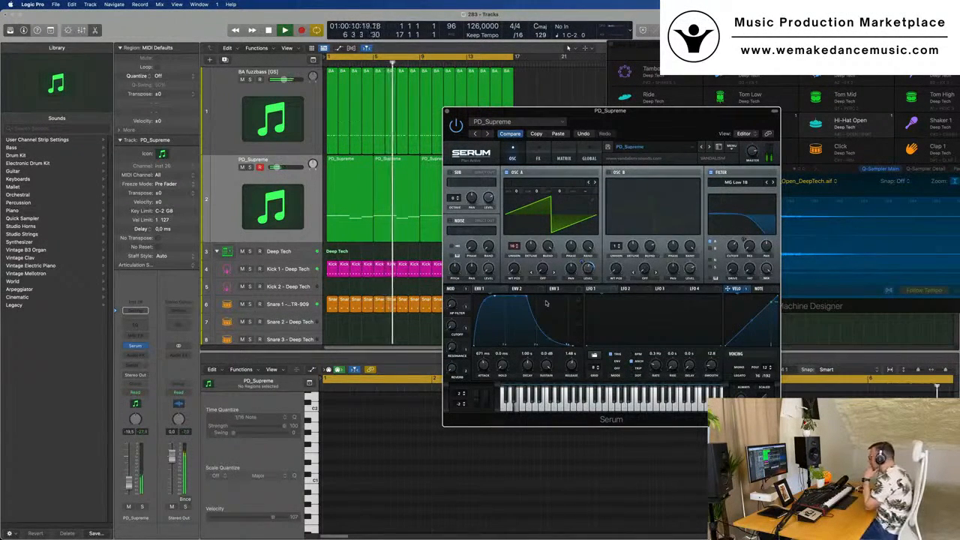
click(517, 289)
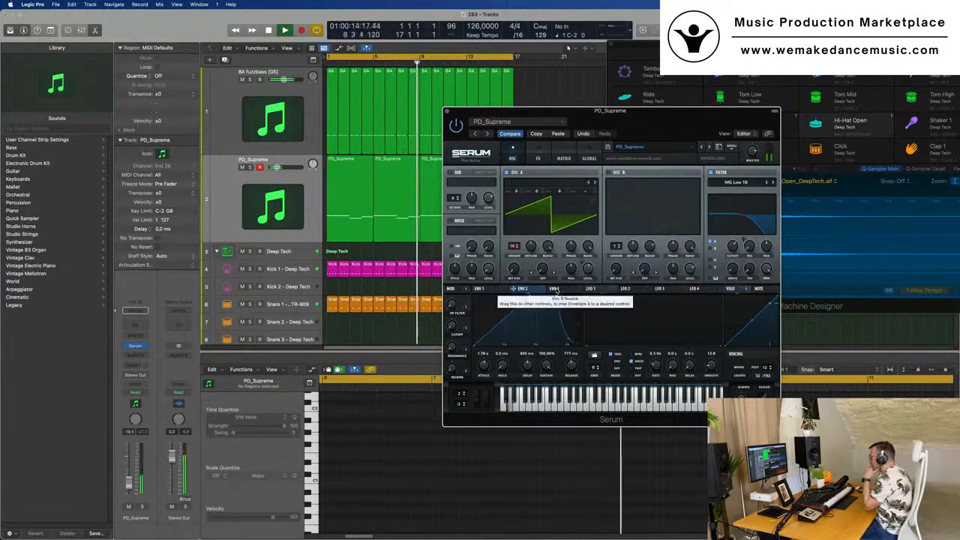
click(484, 288)
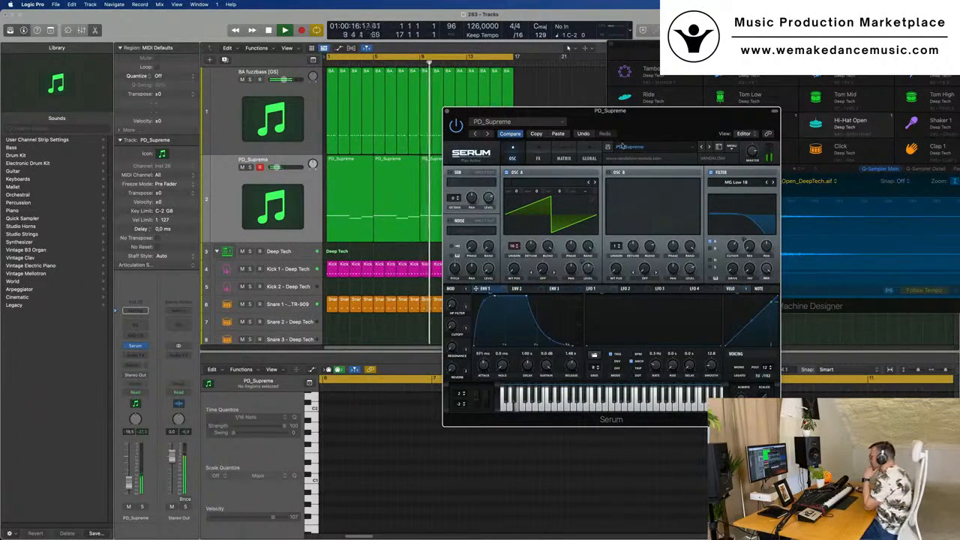
Turn on the pad's oscillator B and audition wavetables, including Vowel and Analog ones, settling on 4088.
click(612, 174)
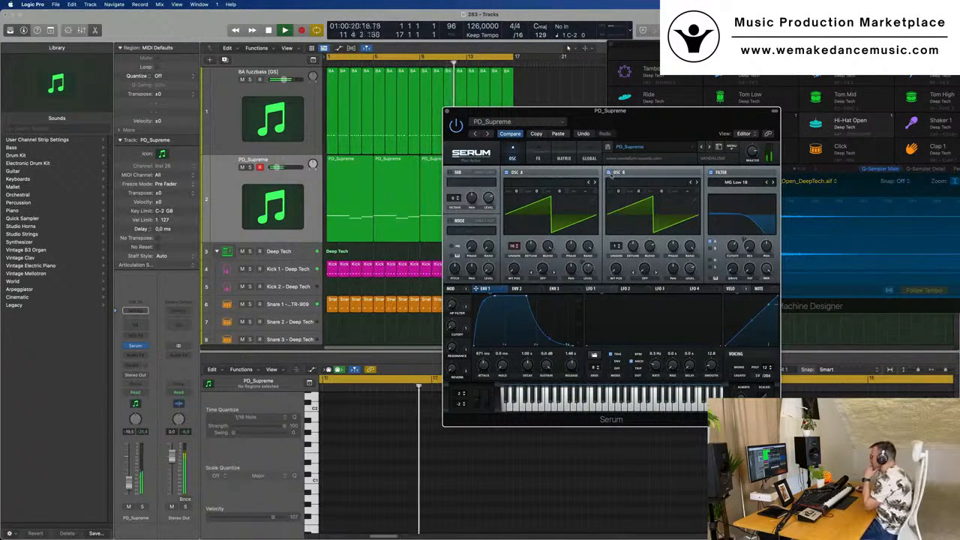
click(691, 183)
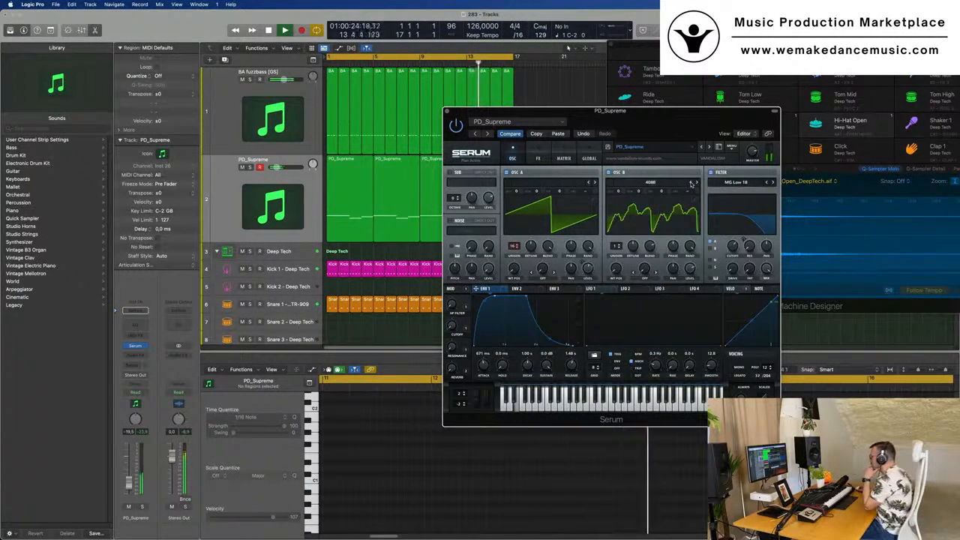
click(691, 184)
click(691, 184)
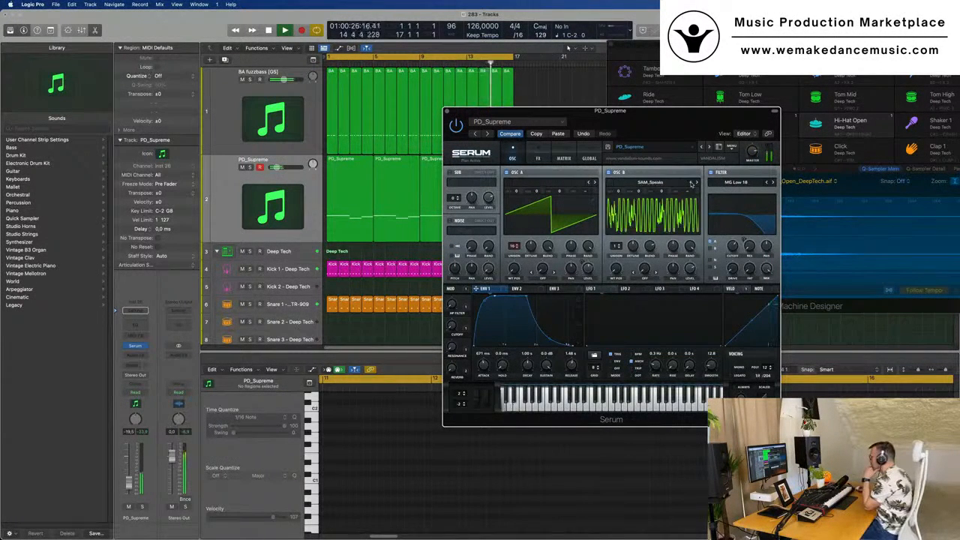
click(691, 183)
click(649, 184)
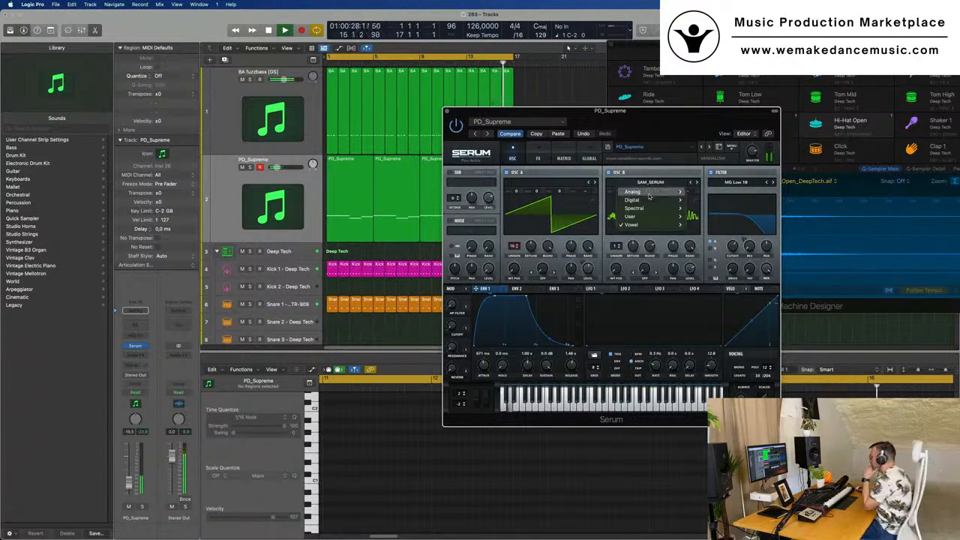
mouse_move(650, 193)
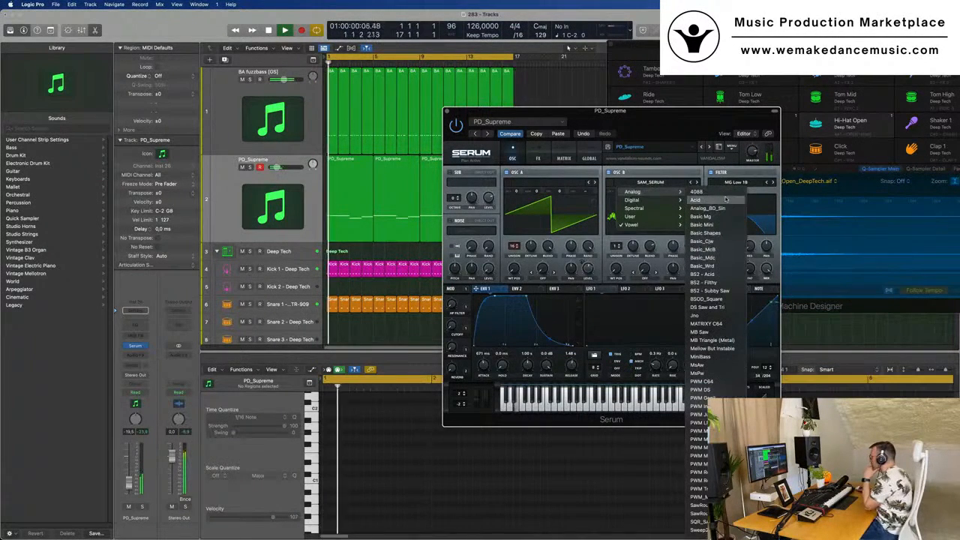
click(696, 199)
drag(679, 119, 653, 140)
click(667, 203)
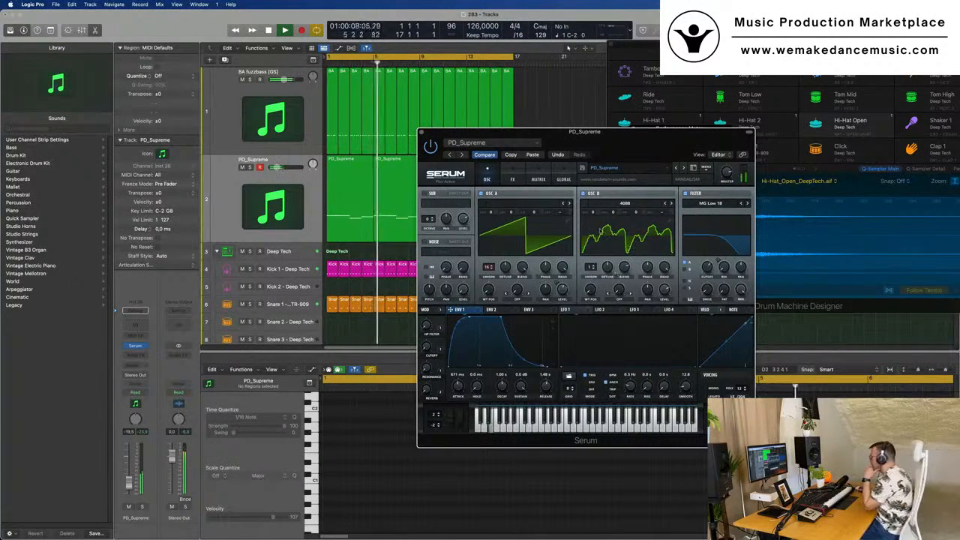
Shift oscillator B's wavetable position, then adjust its level and the pad's filter cutoff.
mouse_move(626, 268)
mouse_down()
mouse_move(634, 242)
mouse_move(648, 265)
mouse_move(664, 270)
mouse_move(663, 291)
mouse_up()
drag(590, 289, 594, 273)
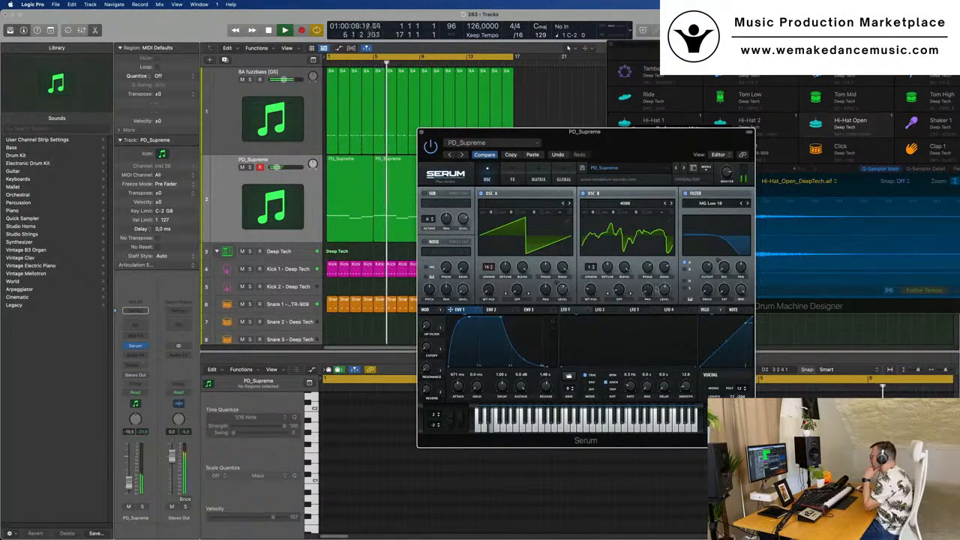
drag(667, 330, 667, 295)
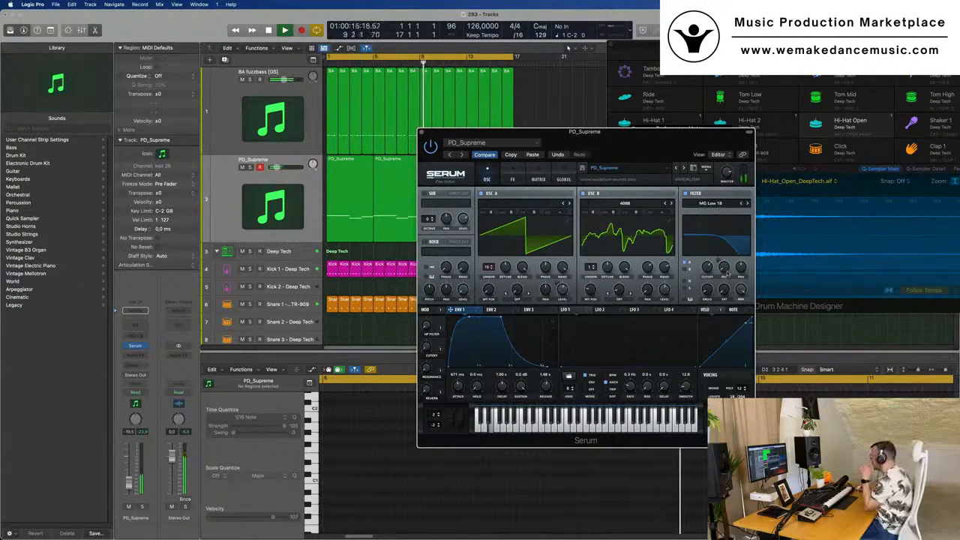
drag(711, 268, 709, 254)
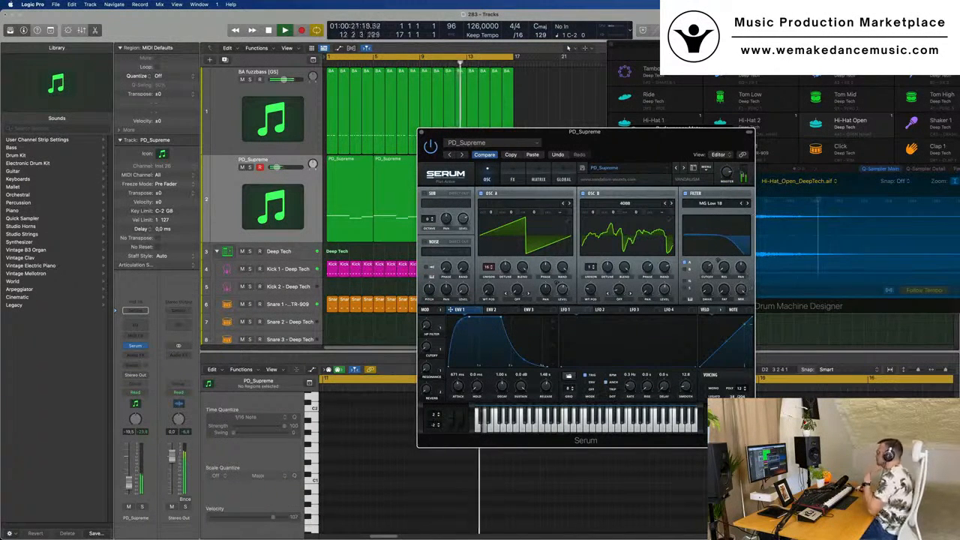
Close the pad's Serum and add a new track below PD_Supreme with duplicate settings, restarting playback.
drag(609, 135, 587, 140)
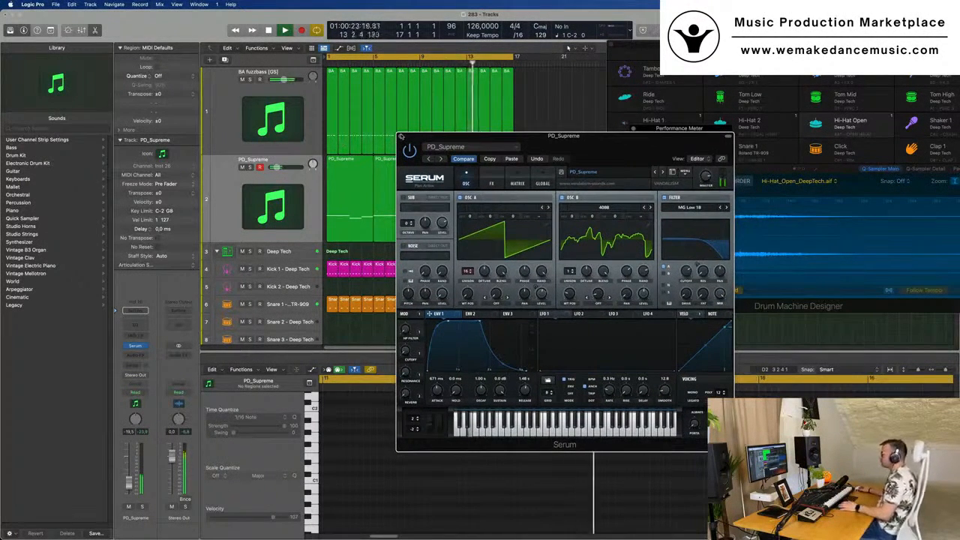
click(401, 137)
click(226, 174)
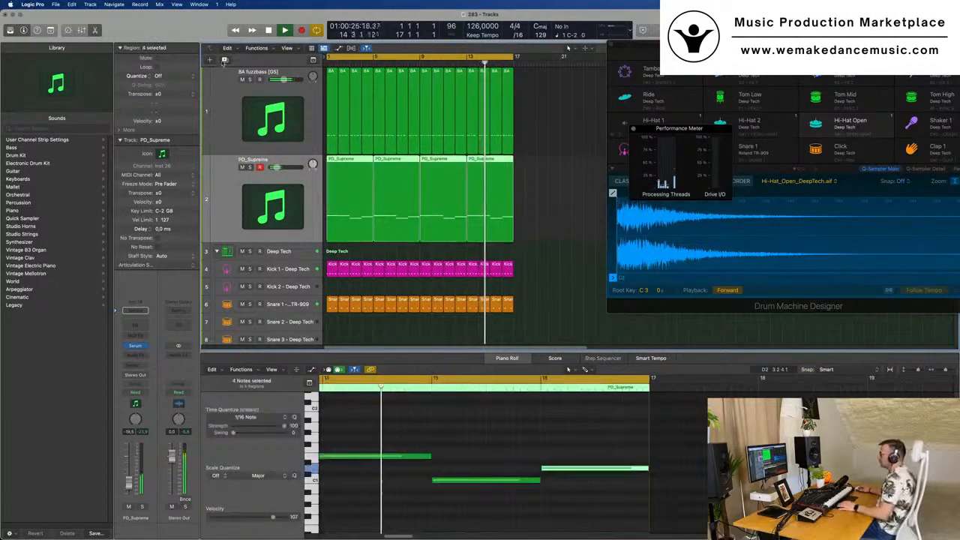
click(224, 60)
key(space)
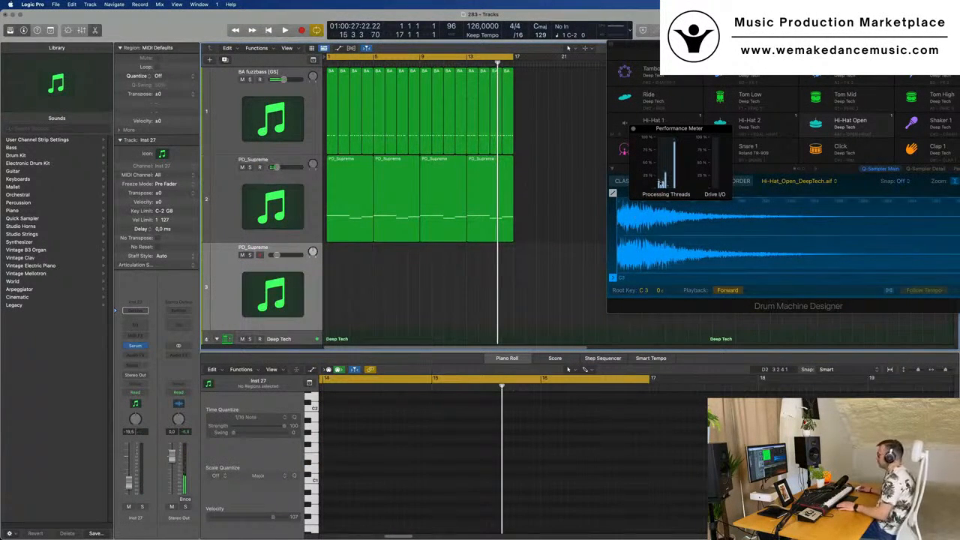
key(space)
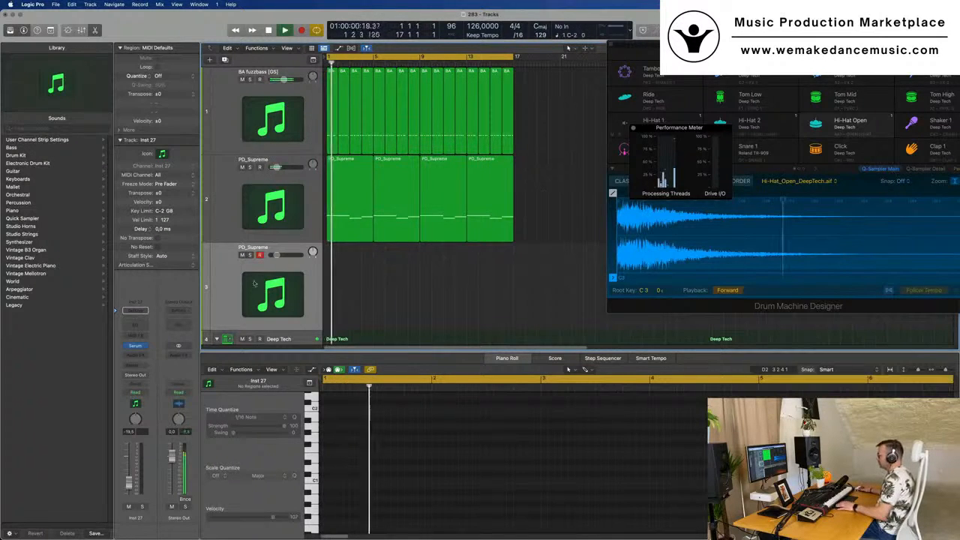
Load the lead preset LD 8bitcycle [AF] in the new track's Serum and move the window off the track headers.
click(135, 346)
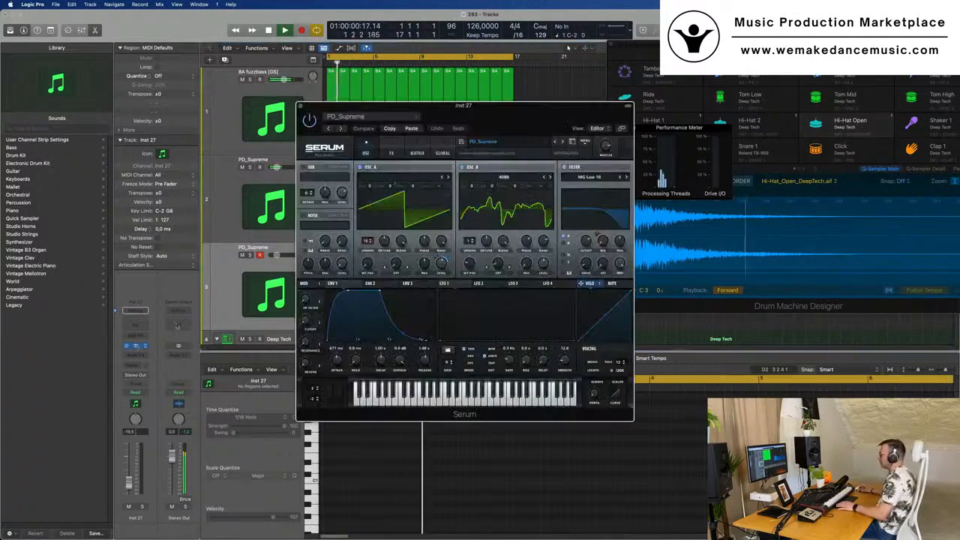
drag(528, 91, 467, 91)
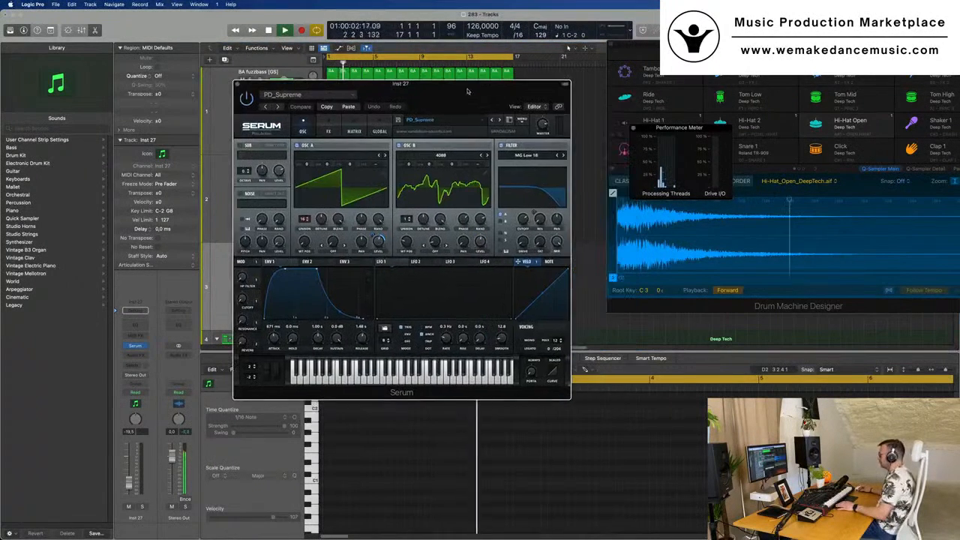
click(339, 97)
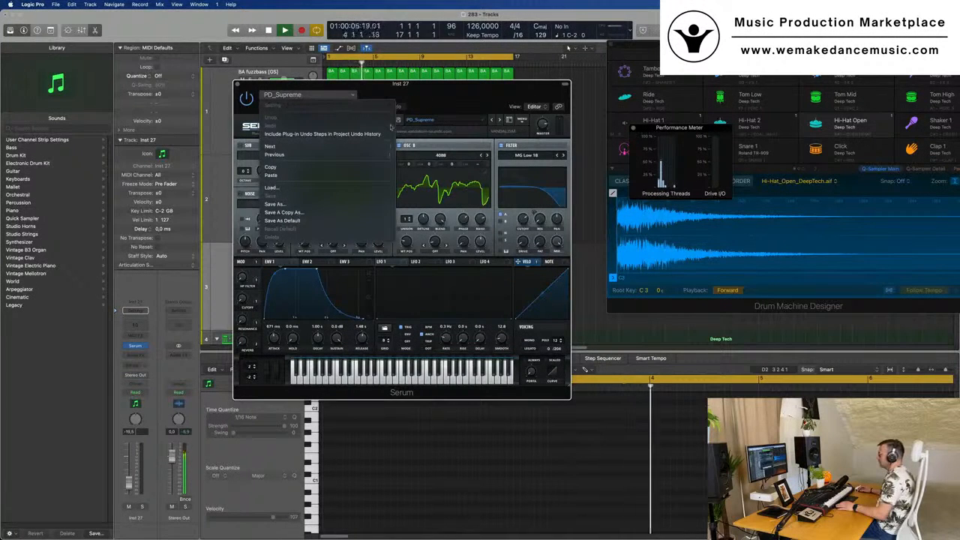
click(438, 94)
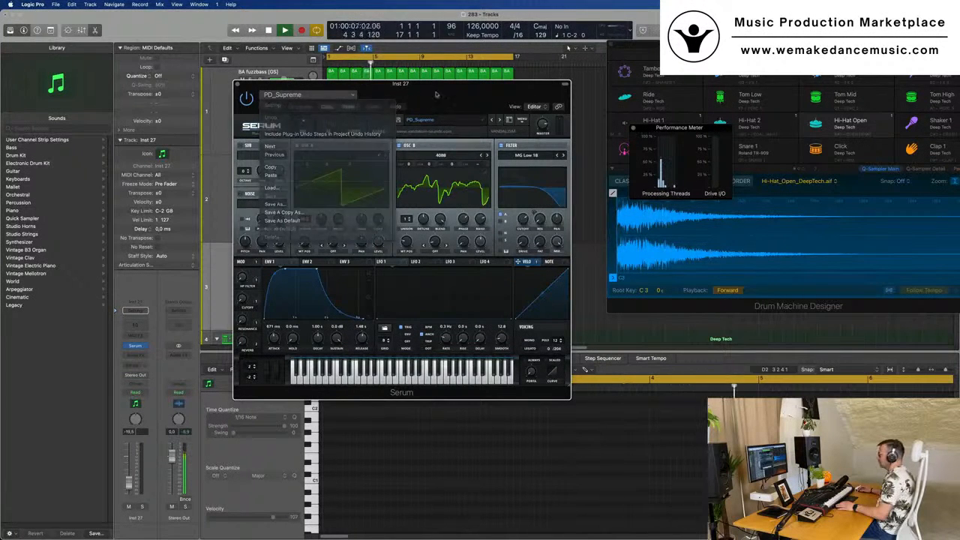
click(469, 119)
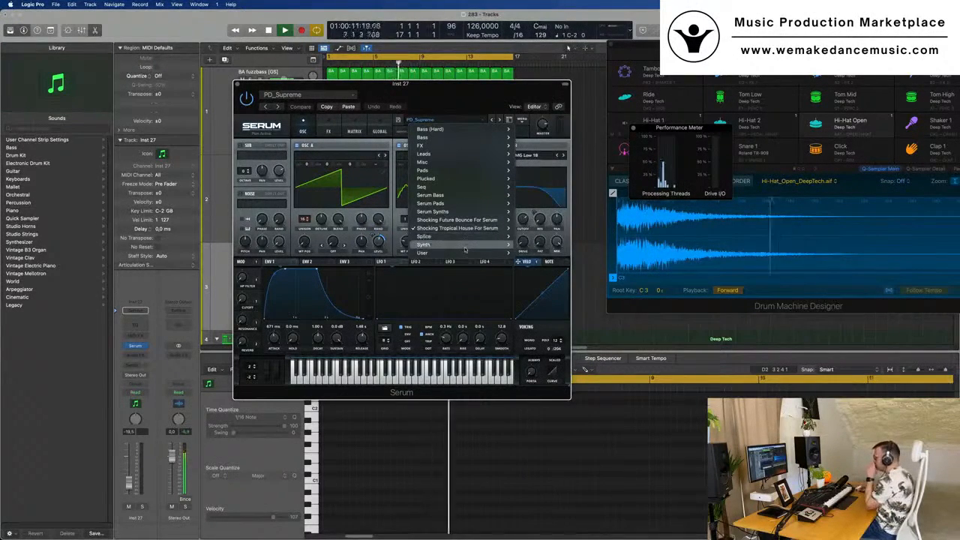
mouse_move(464, 247)
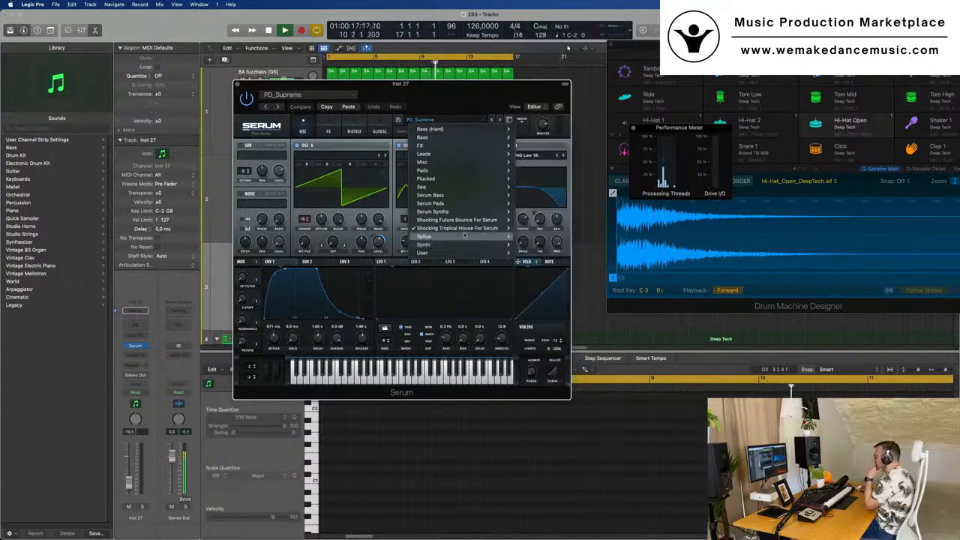
mouse_move(471, 187)
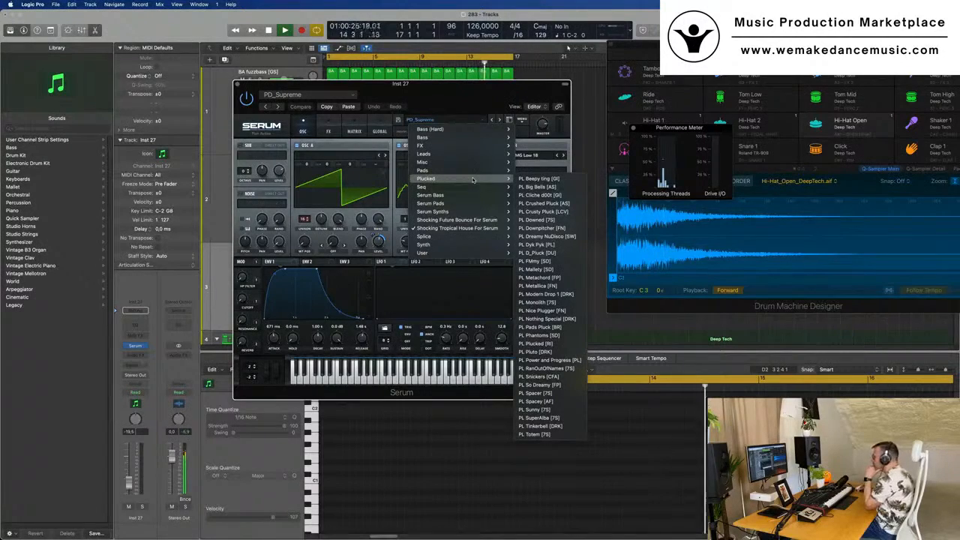
mouse_move(475, 154)
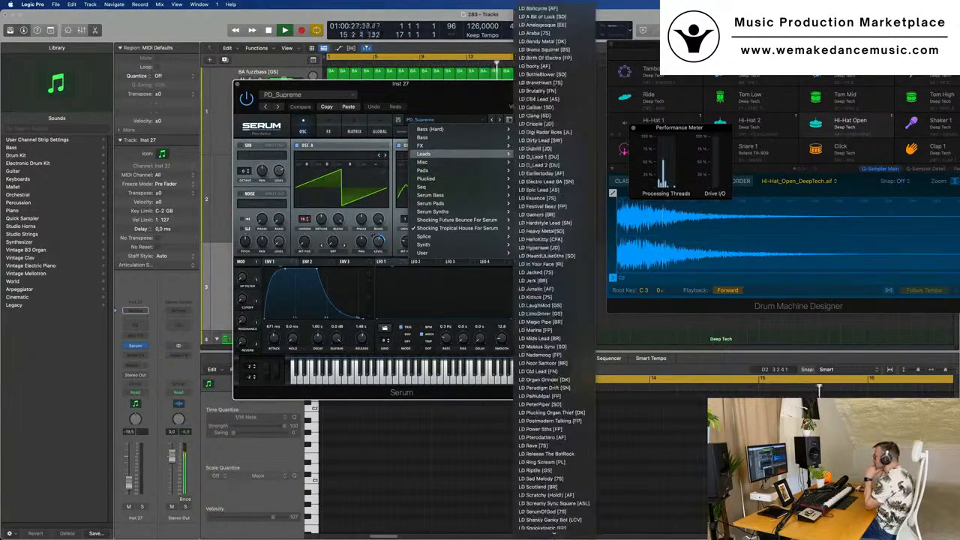
click(562, 9)
drag(443, 95, 579, 75)
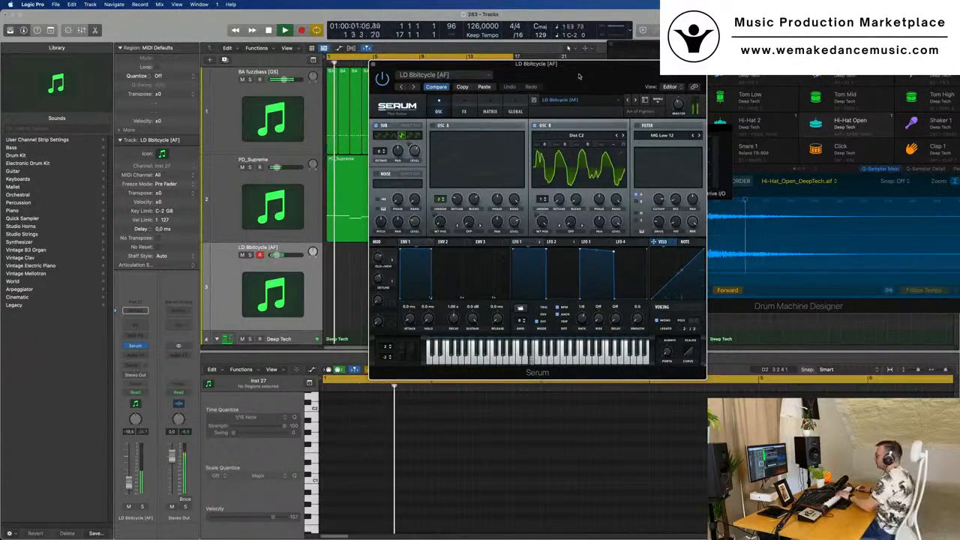
drag(579, 76, 596, 71)
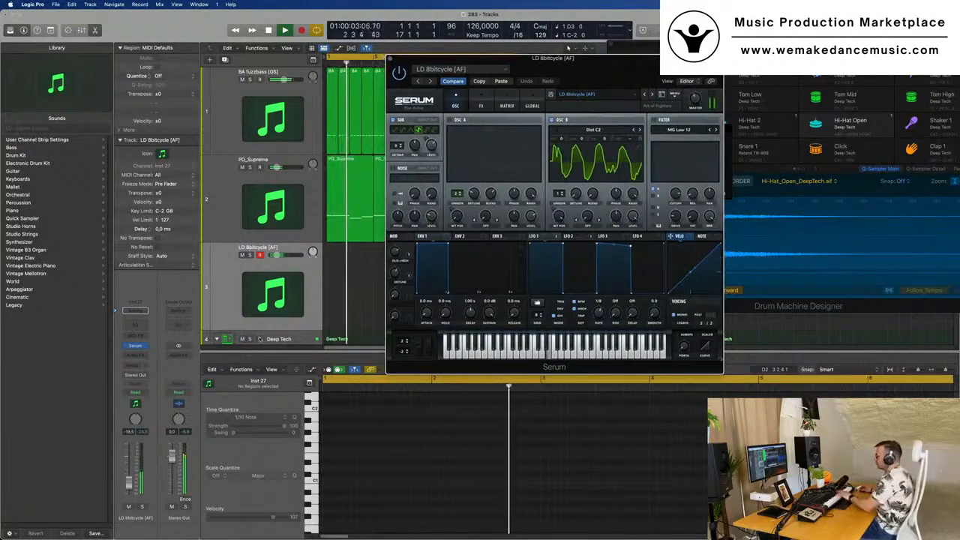
Add a Bus 5 send to the lead track and insert a stereo SilverVerb reverb on Aux 5.
click(135, 365)
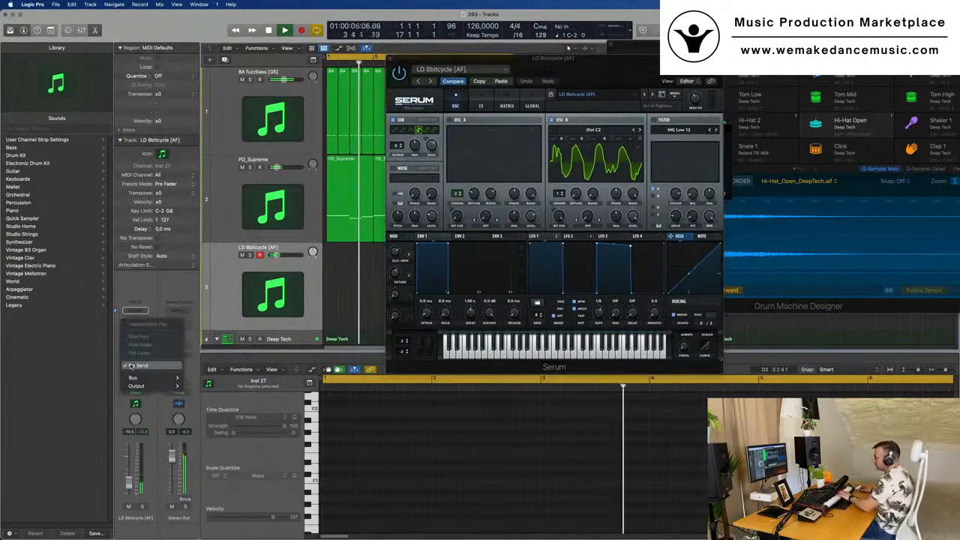
mouse_move(139, 377)
click(195, 247)
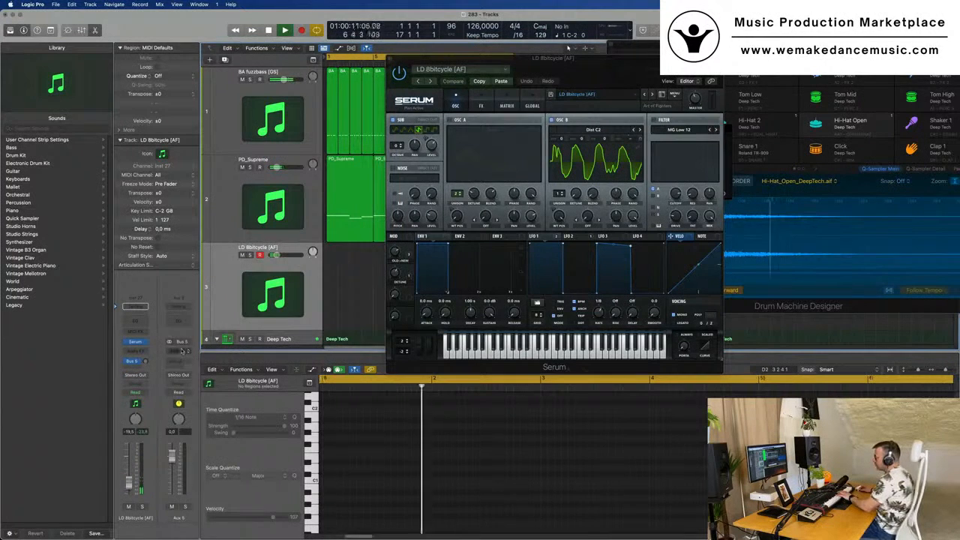
click(181, 350)
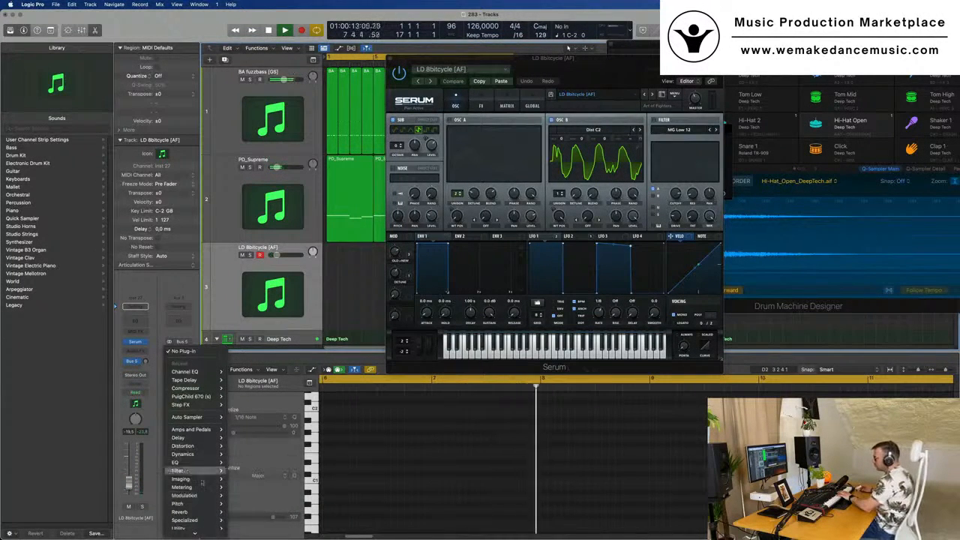
mouse_move(180, 512)
mouse_move(251, 523)
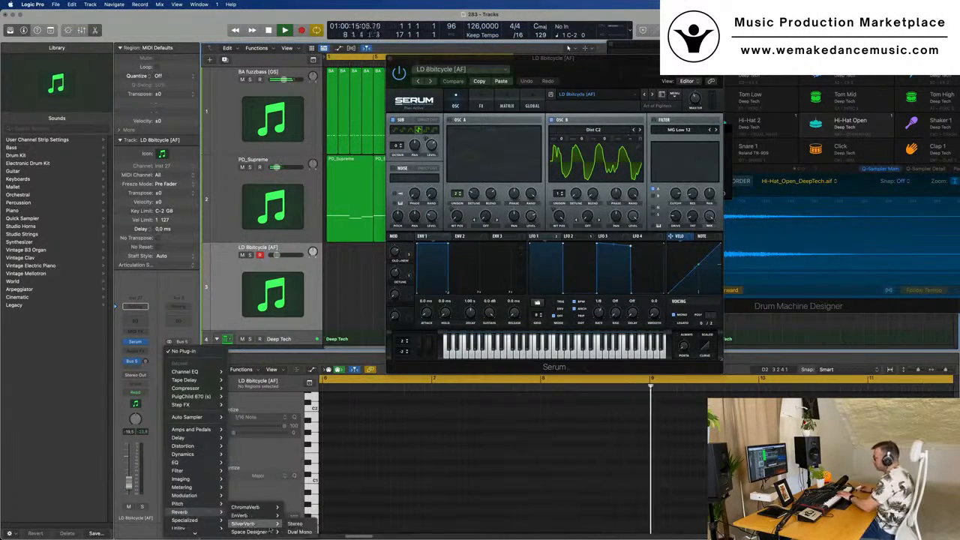
click(295, 524)
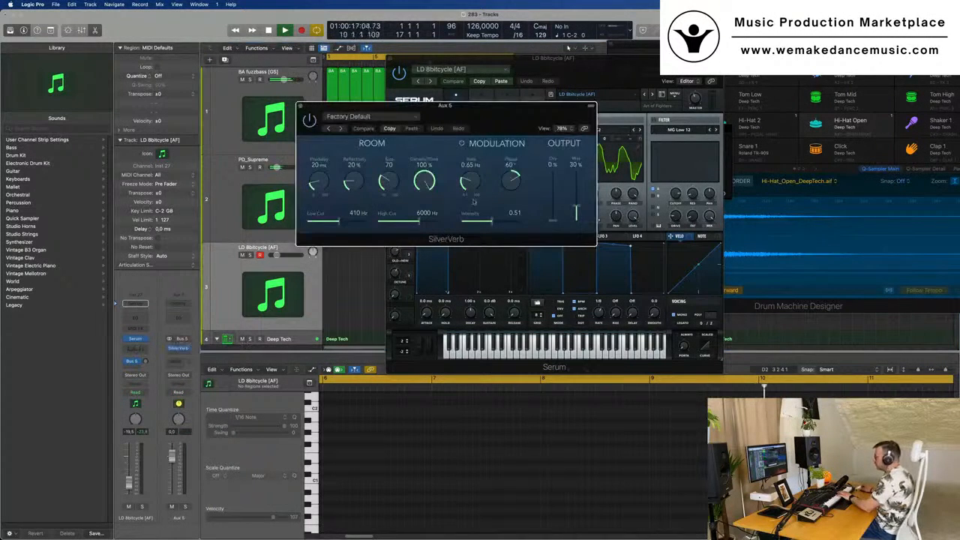
Set SilverVerb fully wet at 100%, load its grandiose preset, and set the lead's Bus 5 send to about -7.1 dB.
drag(523, 118, 490, 154)
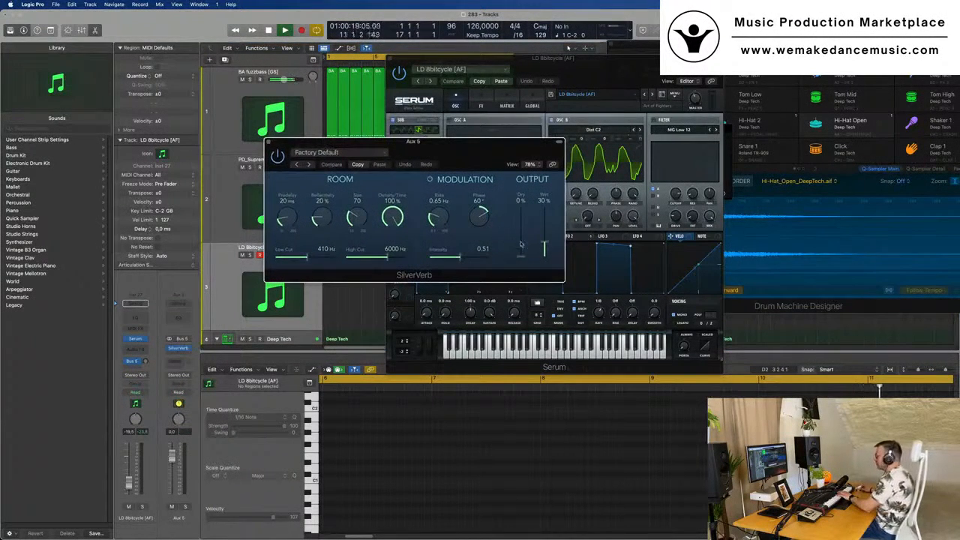
drag(545, 246, 545, 204)
click(316, 152)
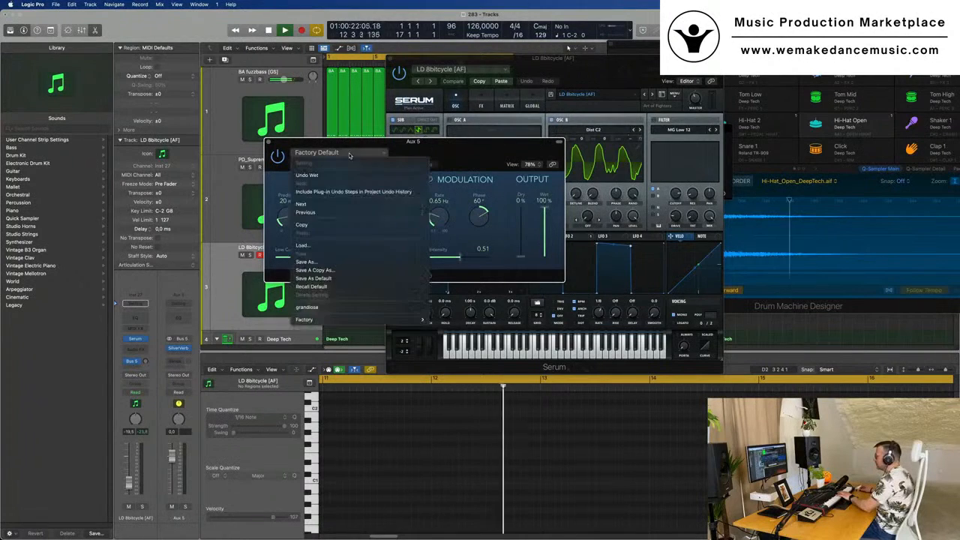
click(331, 306)
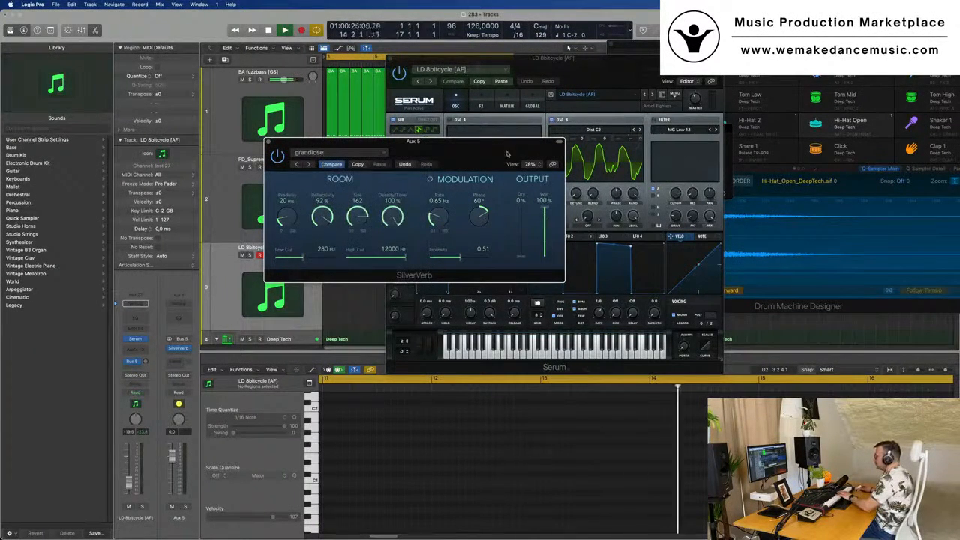
drag(500, 156, 603, 156)
drag(148, 361, 149, 361)
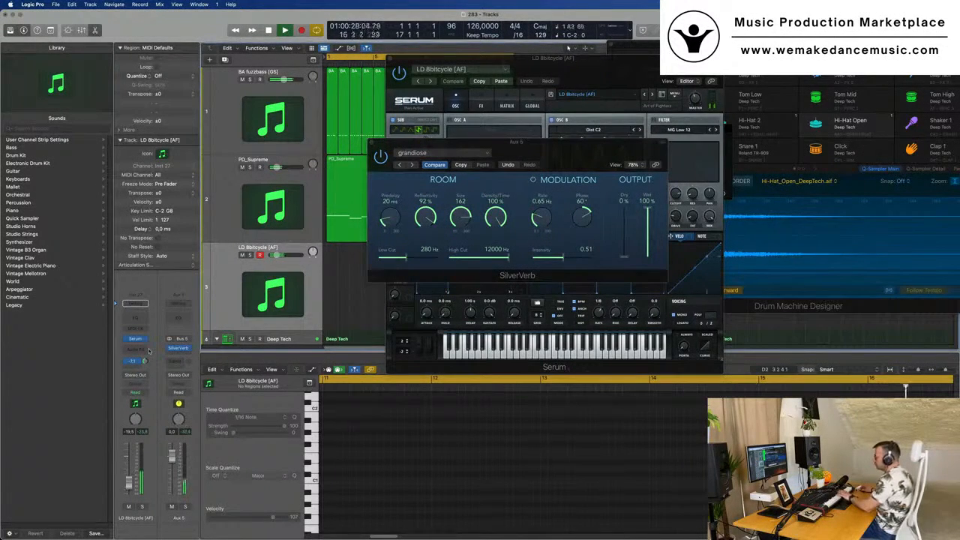
Rearrange the plug-in windows, switch the lead to the preset LD A Bit of Luck [SD], and raise its track volume to about -16 dB.
drag(582, 143, 713, 150)
drag(635, 58, 543, 94)
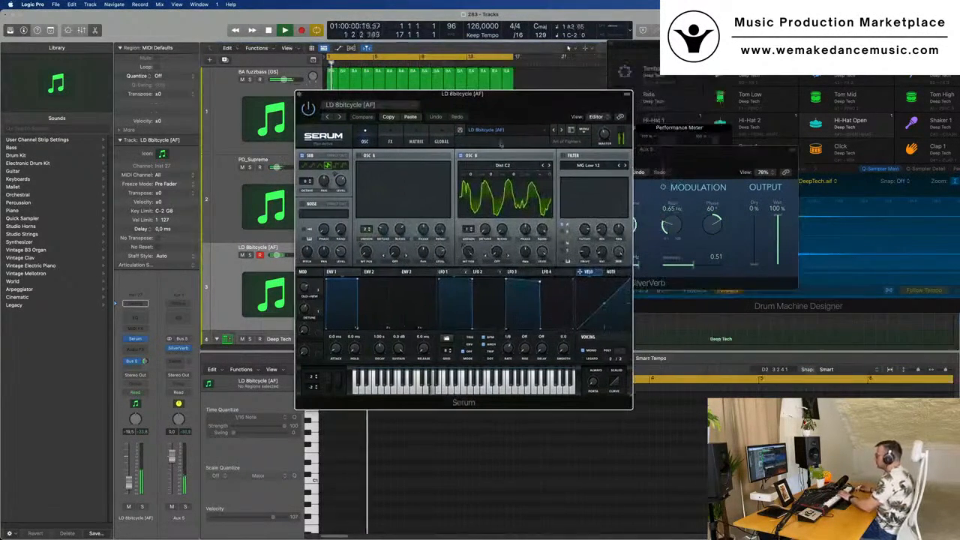
click(561, 131)
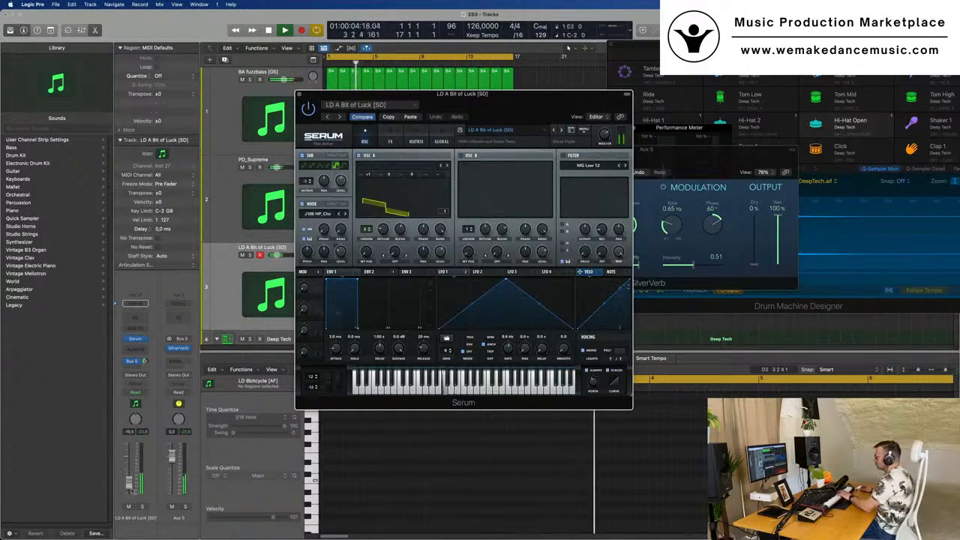
click(127, 475)
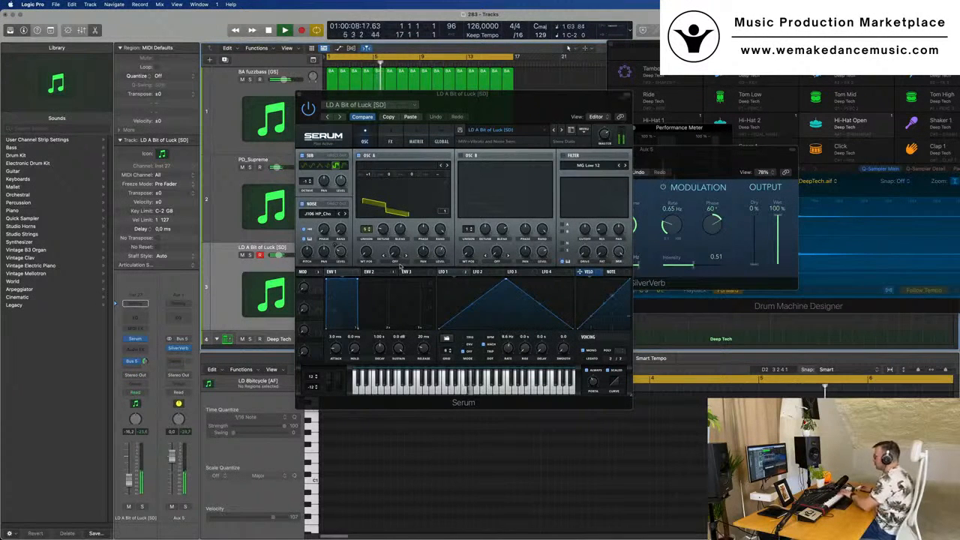
Audition successive Serum lead presets against the looping groove and load LD C64 Lead [AS].
click(561, 129)
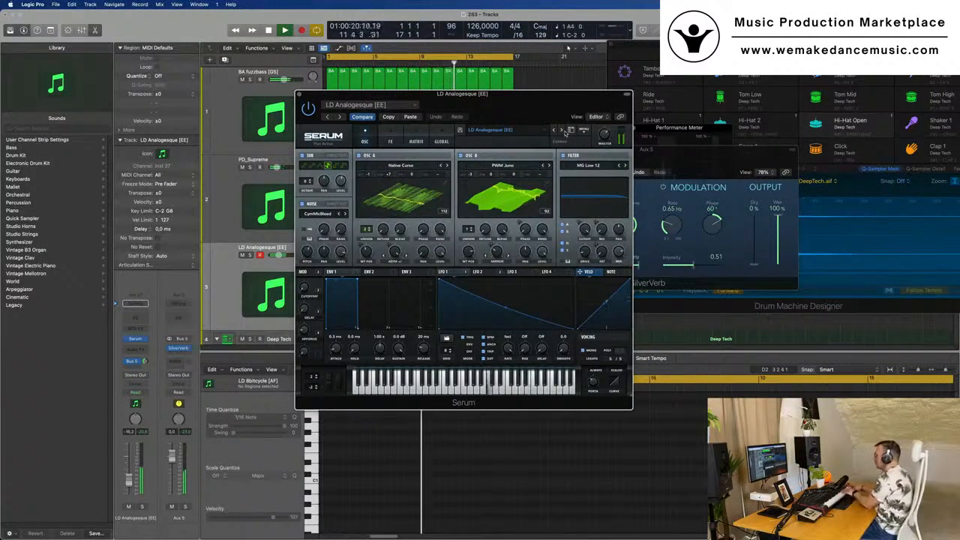
drag(525, 93, 605, 100)
click(578, 86)
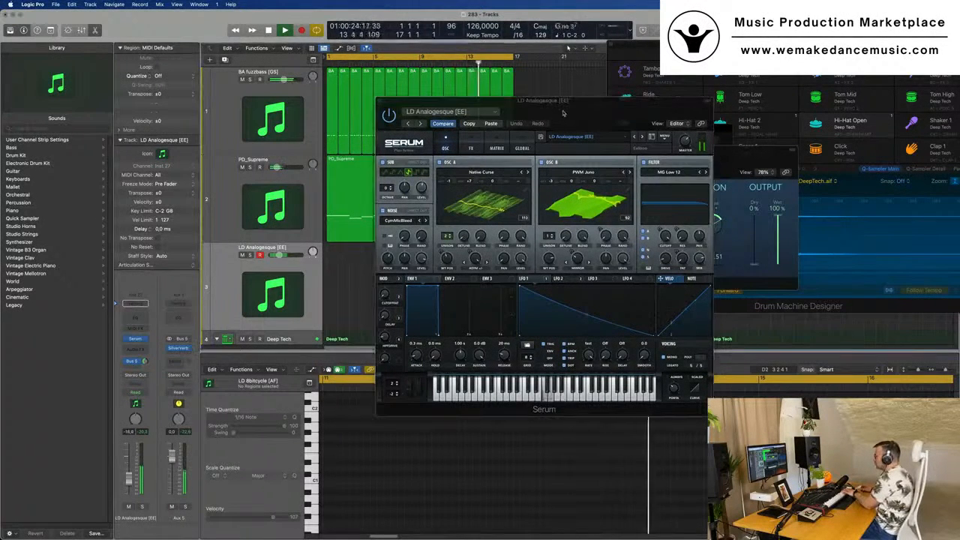
click(641, 138)
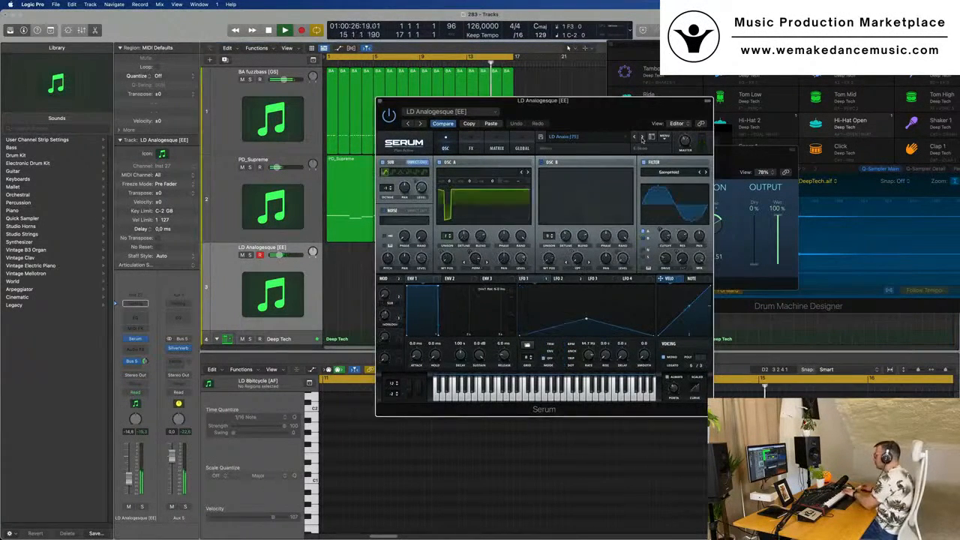
click(641, 138)
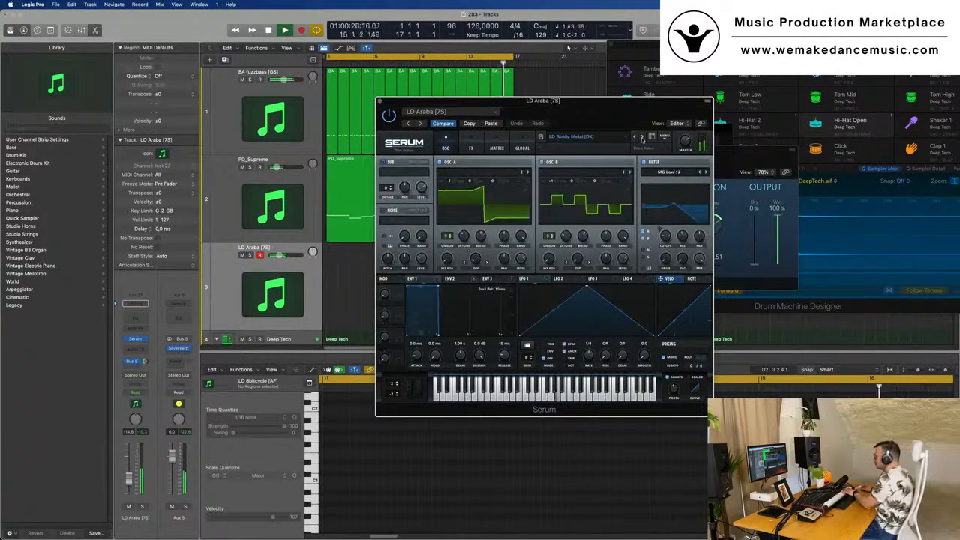
click(641, 138)
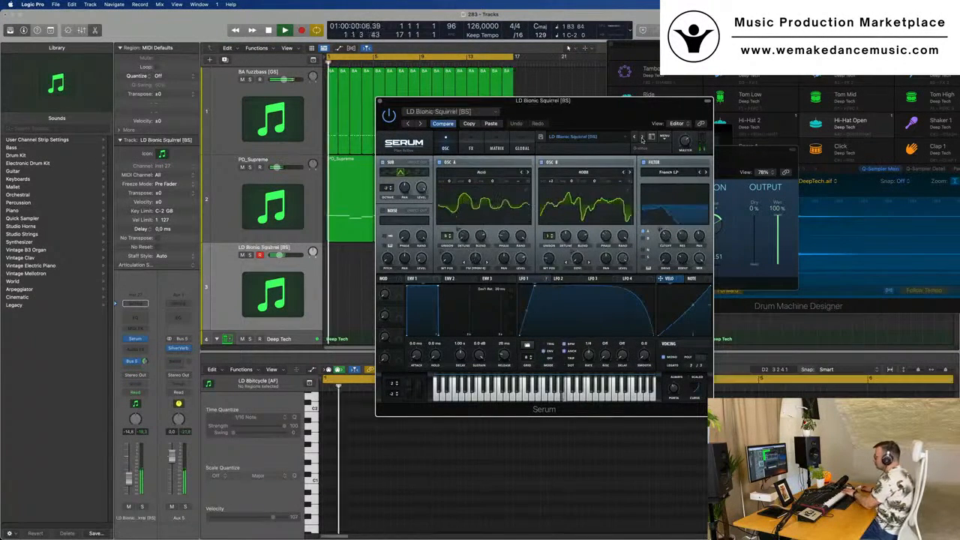
click(642, 138)
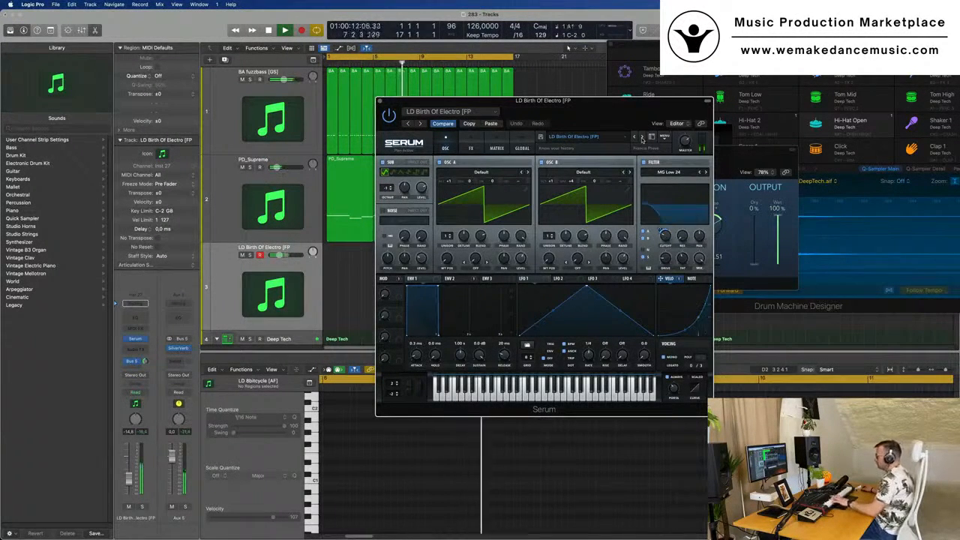
click(642, 138)
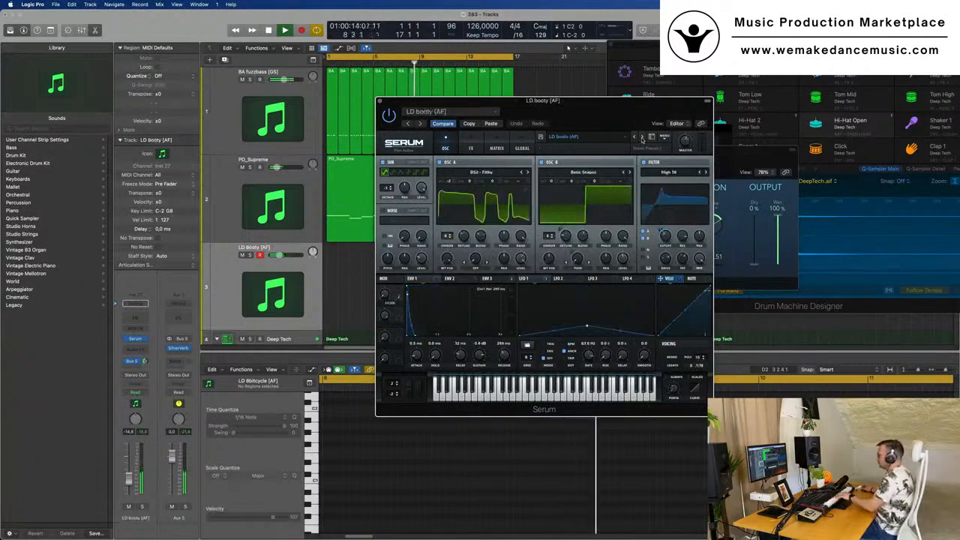
click(642, 138)
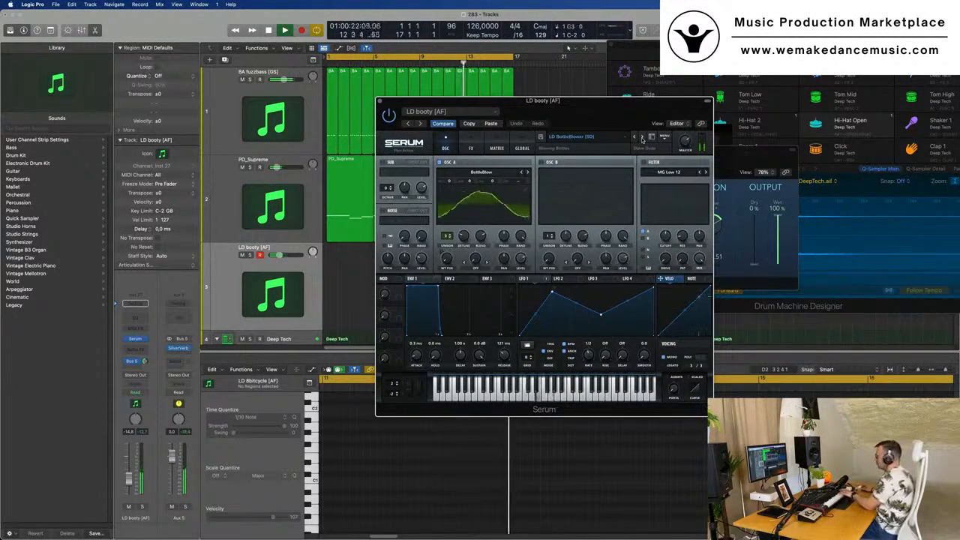
click(642, 138)
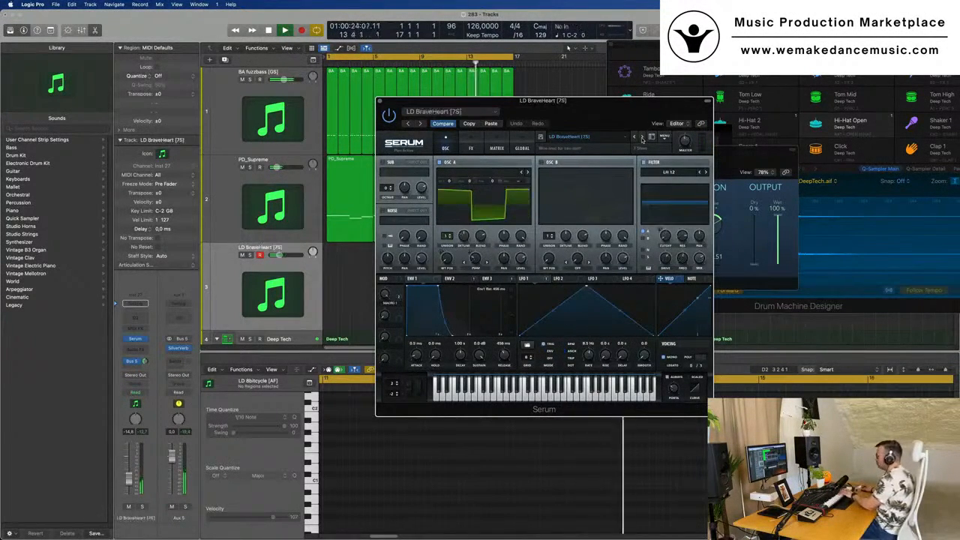
click(642, 138)
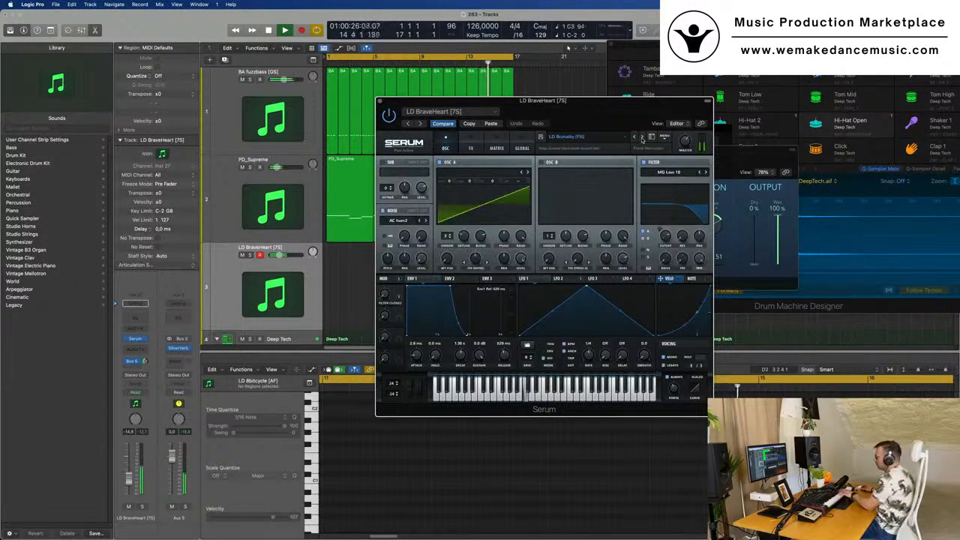
click(642, 138)
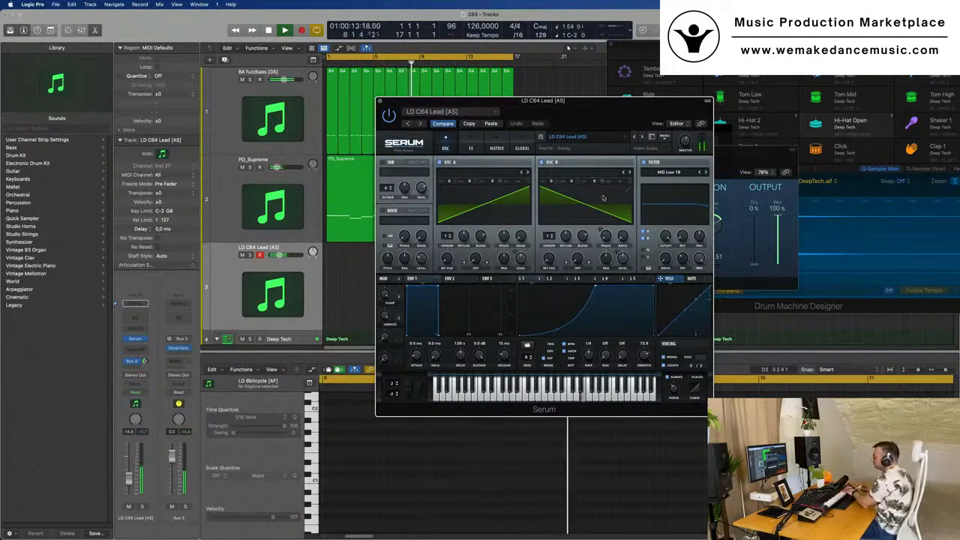
Record a short lead phrase on the LD C64 Lead [AS] track over the groove and restart playback.
click(225, 299)
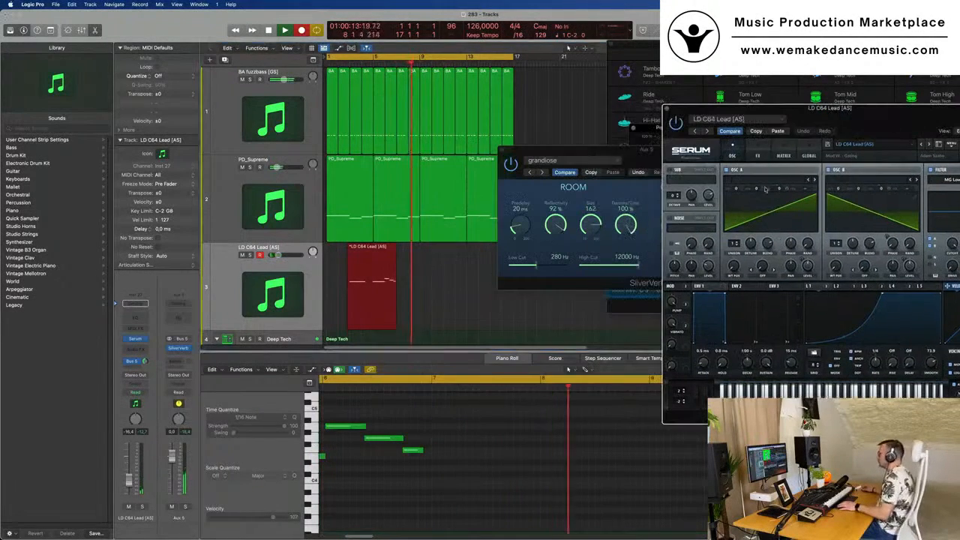
key(space)
key(space)
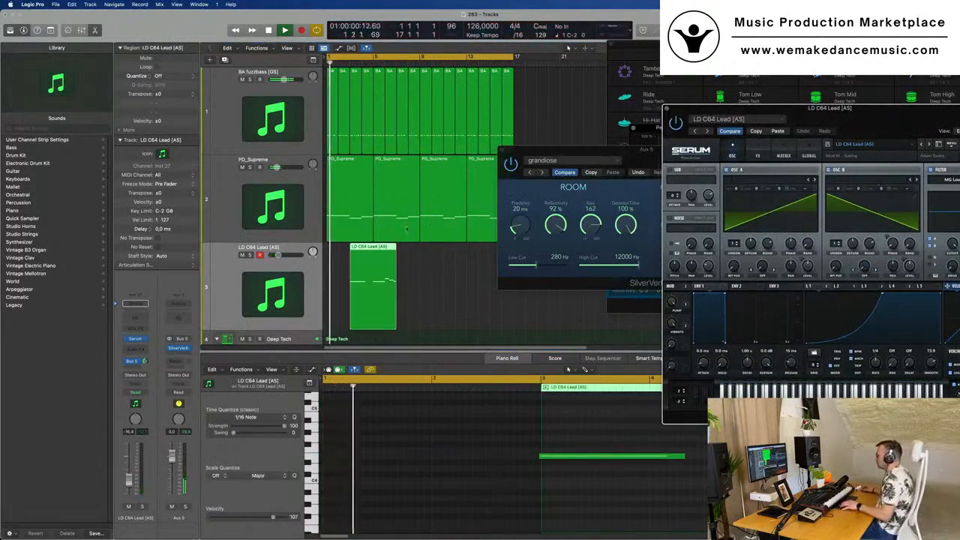
Split the recorded lead region at bar 5, splitting crossing notes, delete its first half, and move the remaining half to bar 1.
double_click(375, 252)
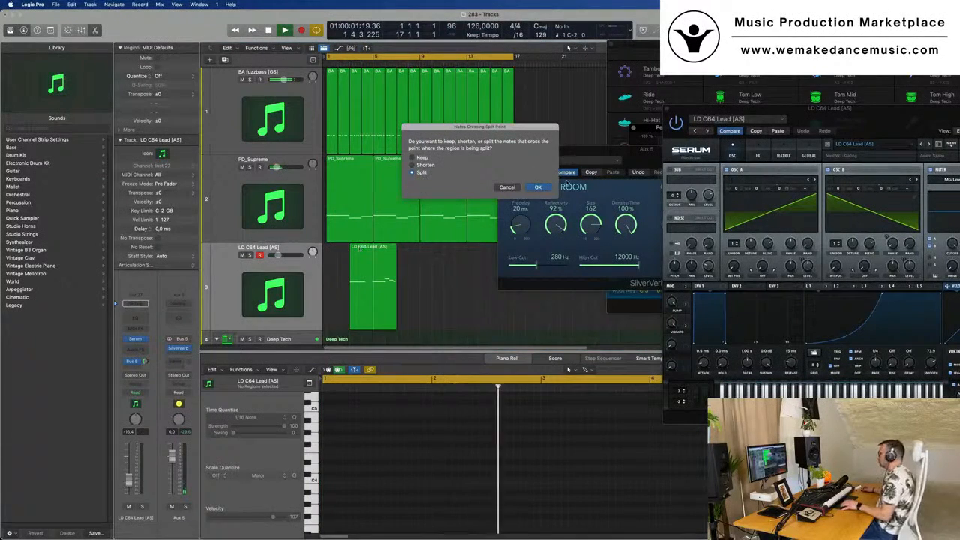
key(Return)
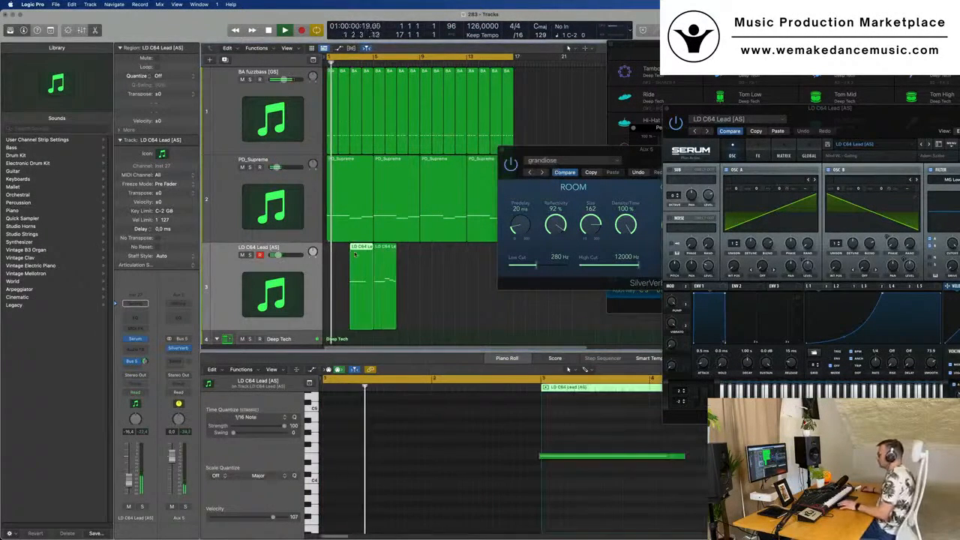
key(Delete)
drag(386, 253, 339, 253)
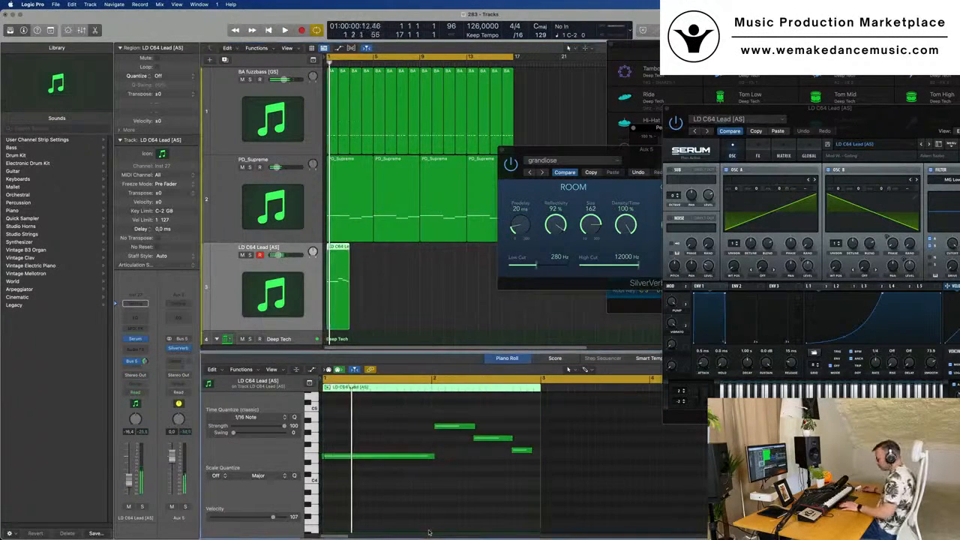
Quantize all lead notes to 1/16 and align the long first note with the start of bar 1.
key(super+a)
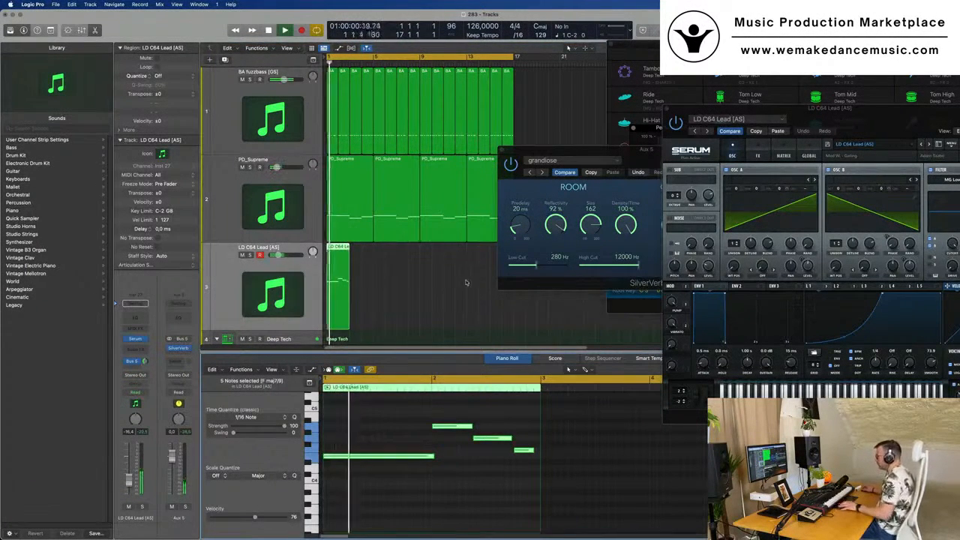
click(376, 447)
key(space)
key(space)
scroll(385, 285, up, 5)
click(377, 456)
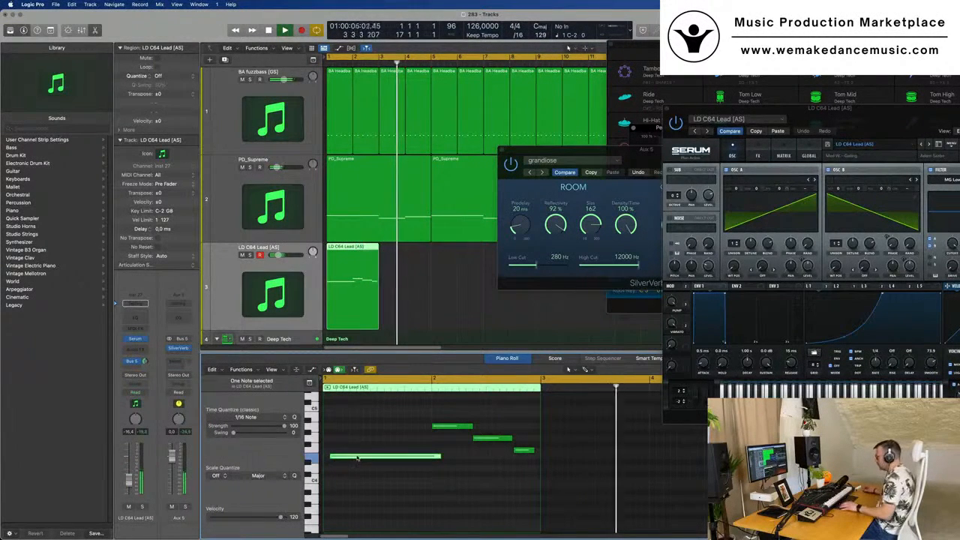
drag(364, 456, 357, 456)
key(Return)
scroll(357, 457, down, 5)
Play back the lead phrase, adjust the lead track's volume, and reposition the Serum window.
key(space)
key(space)
drag(726, 109, 566, 81)
key(space)
key(space)
key(space)
key(space)
key(space)
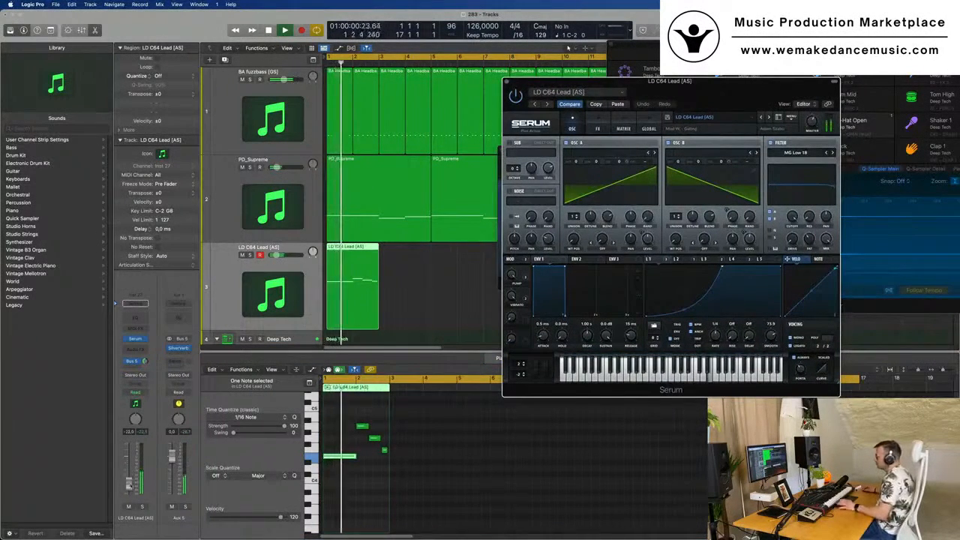
key(space)
key(space)
drag(131, 482, 131, 486)
drag(709, 91, 720, 107)
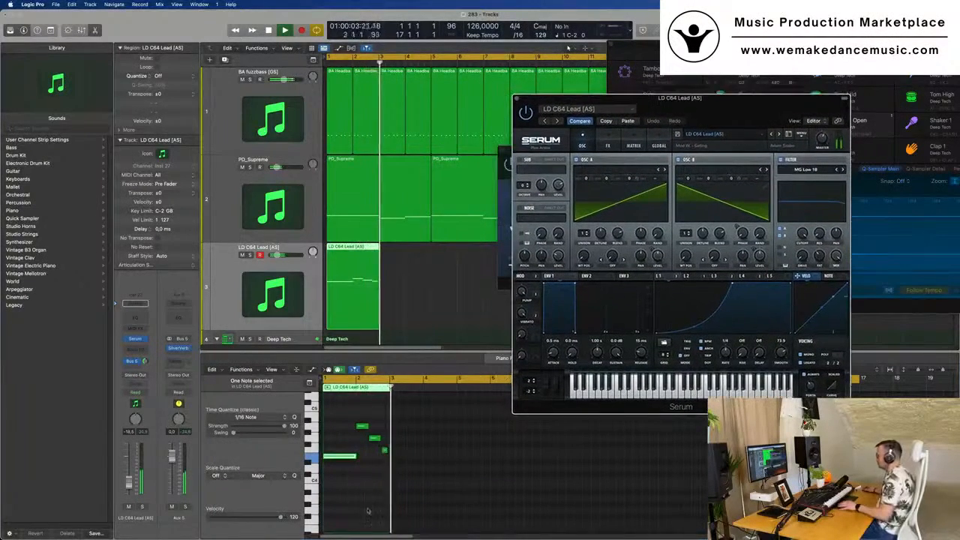
Duplicate the two-bar lead region to bar 3, then repeat the pair across the 16-bar loop.
scroll(379, 474, up, 5)
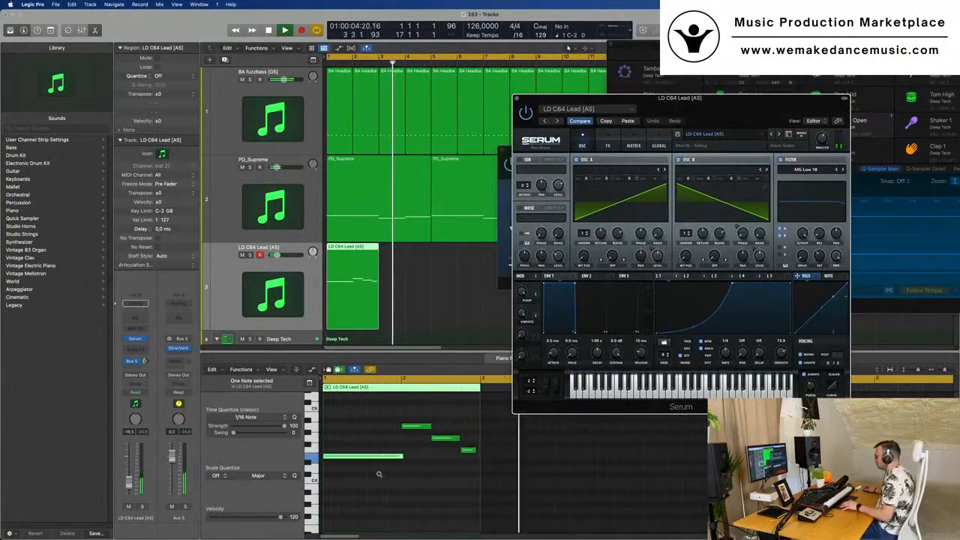
click(447, 439)
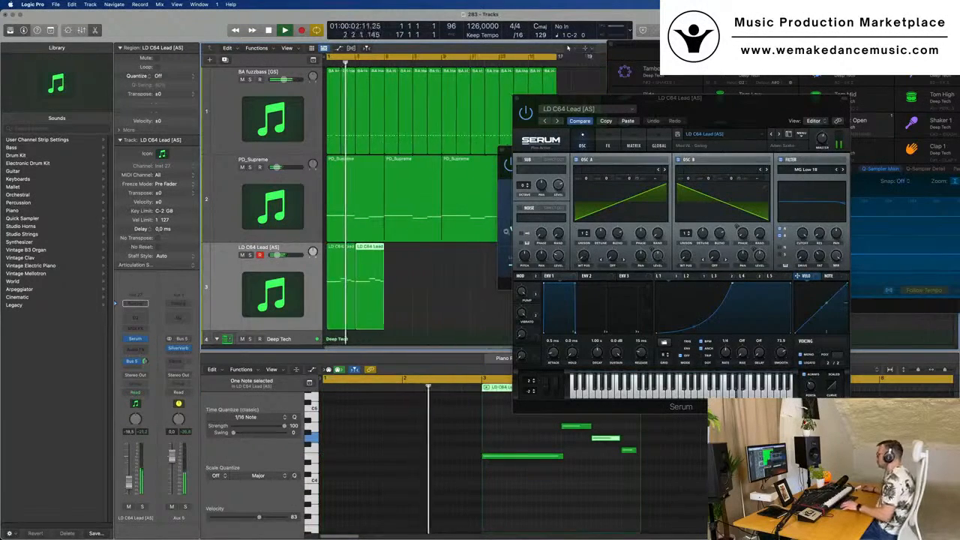
drag(757, 99, 692, 137)
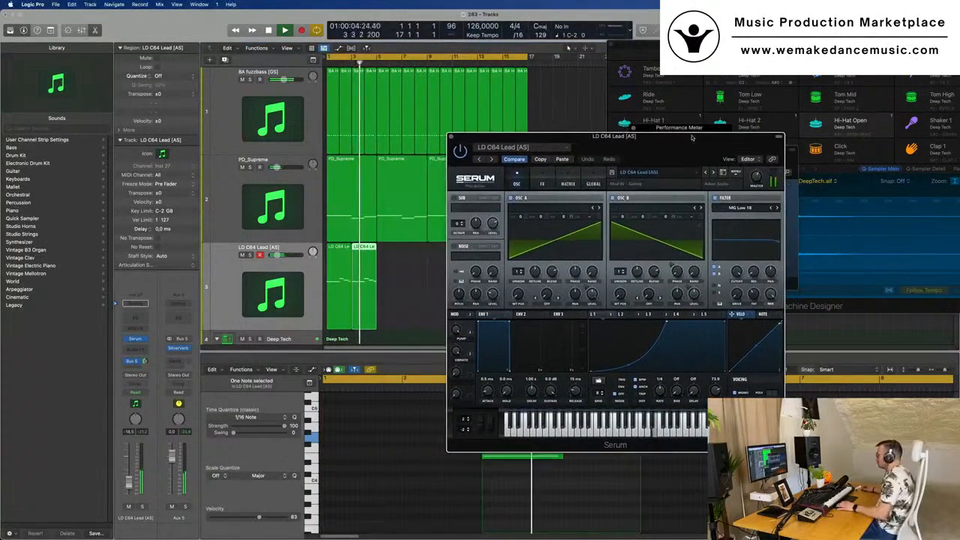
click(145, 361)
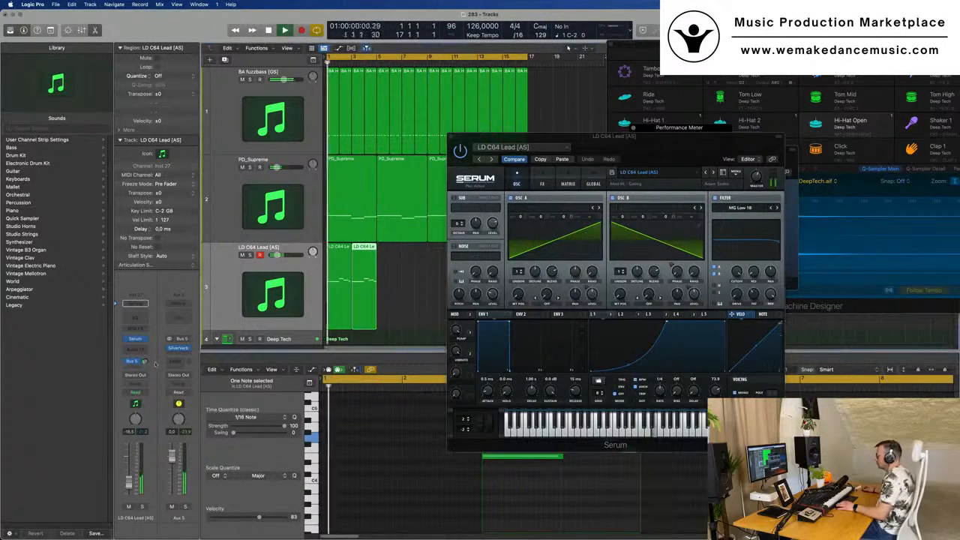
drag(411, 245, 342, 279)
drag(487, 138, 719, 137)
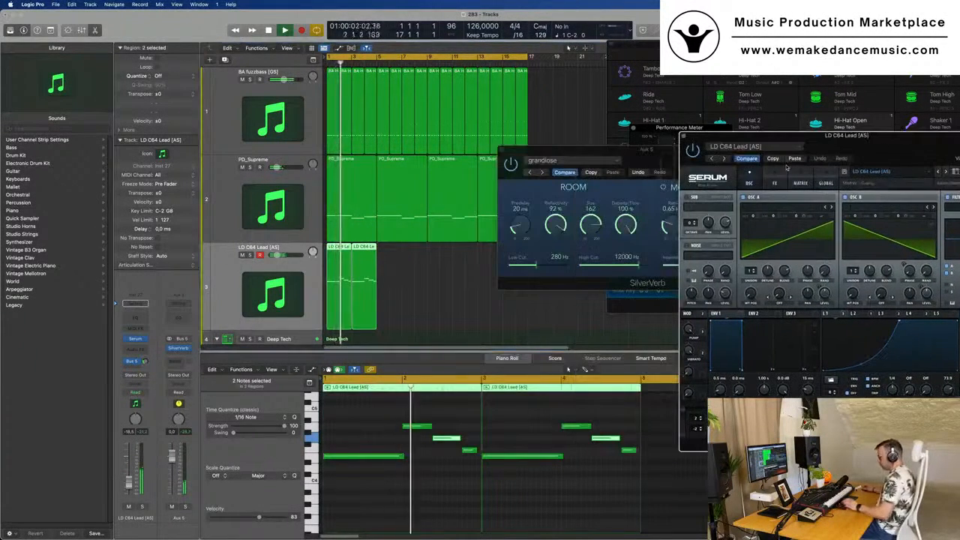
key(super+r)
key(super+r)
Soften the lead by lowering the cutoff of Serum's MG Low 18 filter and adjusting its fat amount.
drag(825, 138, 454, 152)
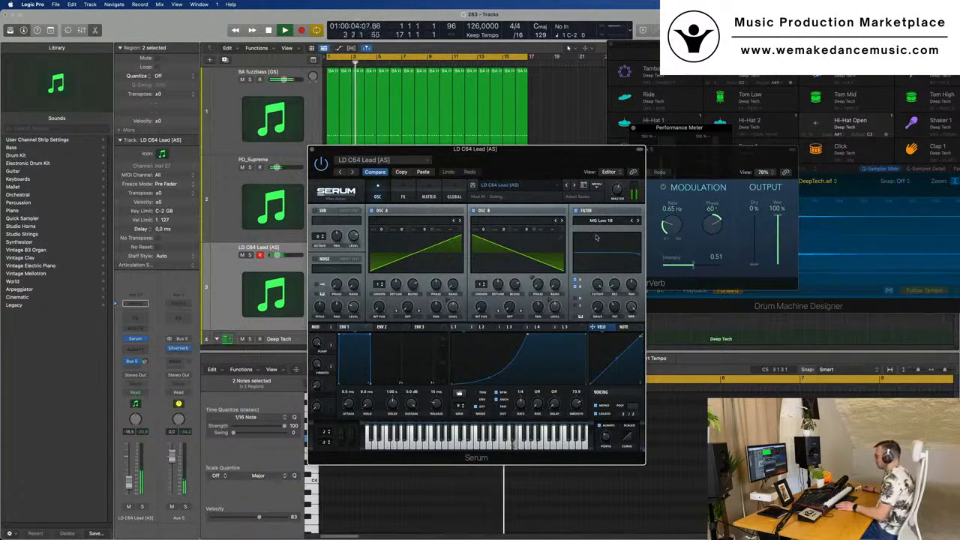
drag(596, 288, 596, 305)
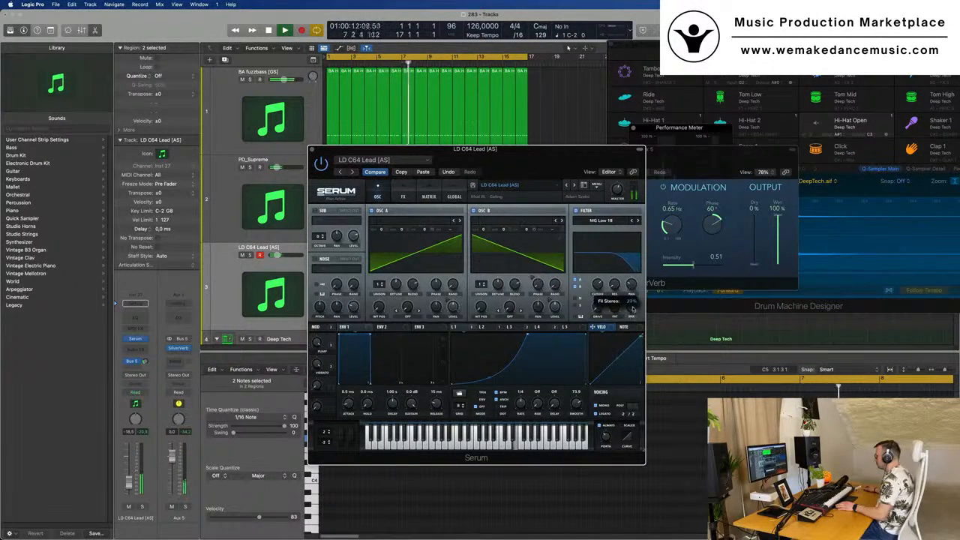
drag(597, 285, 599, 272)
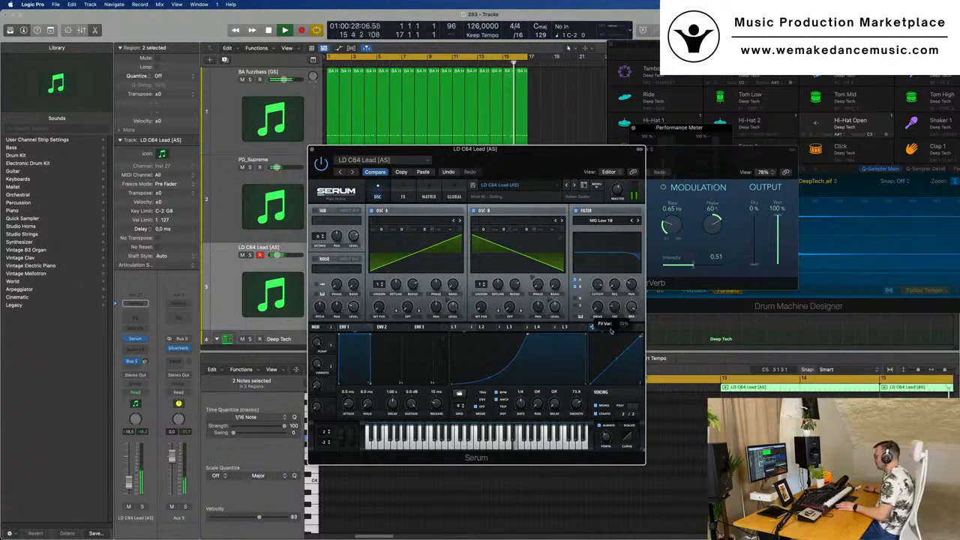
drag(612, 327, 611, 352)
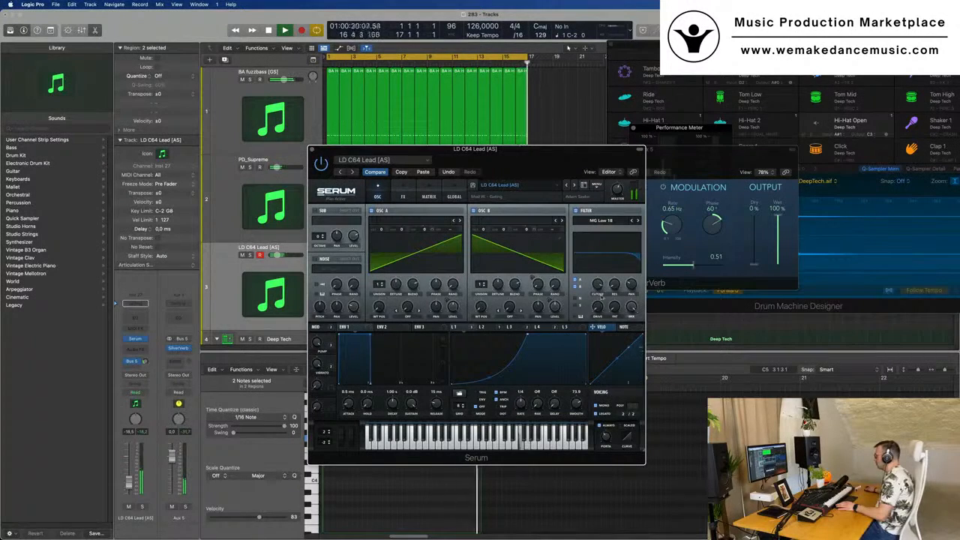
Adjust the feedback and wet mix of the delay in the lead's Serum effects while the loop plays.
drag(563, 156, 638, 134)
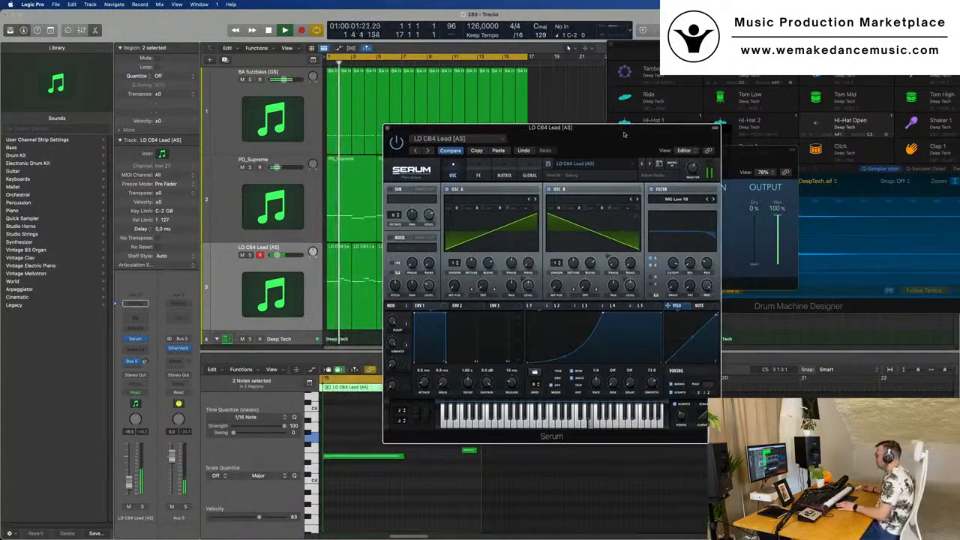
click(477, 174)
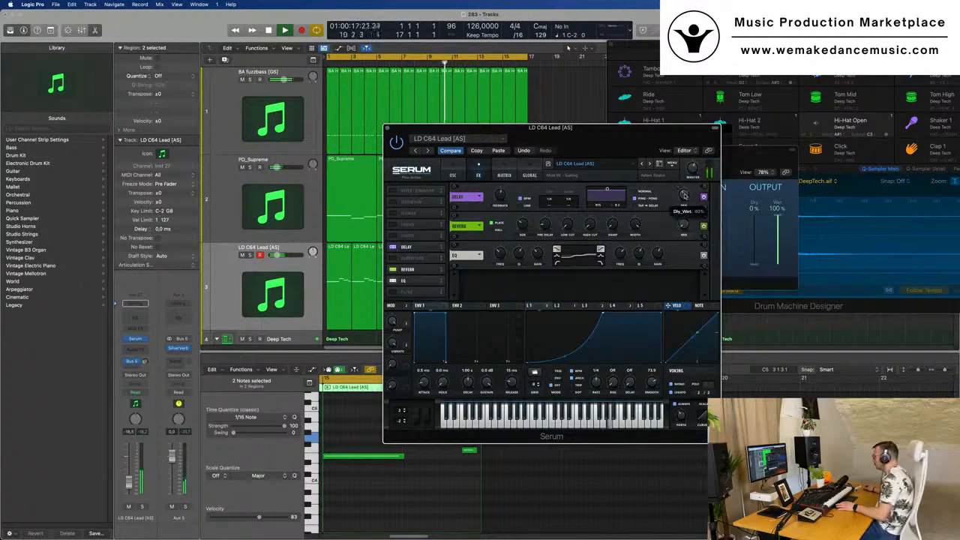
drag(634, 136, 655, 127)
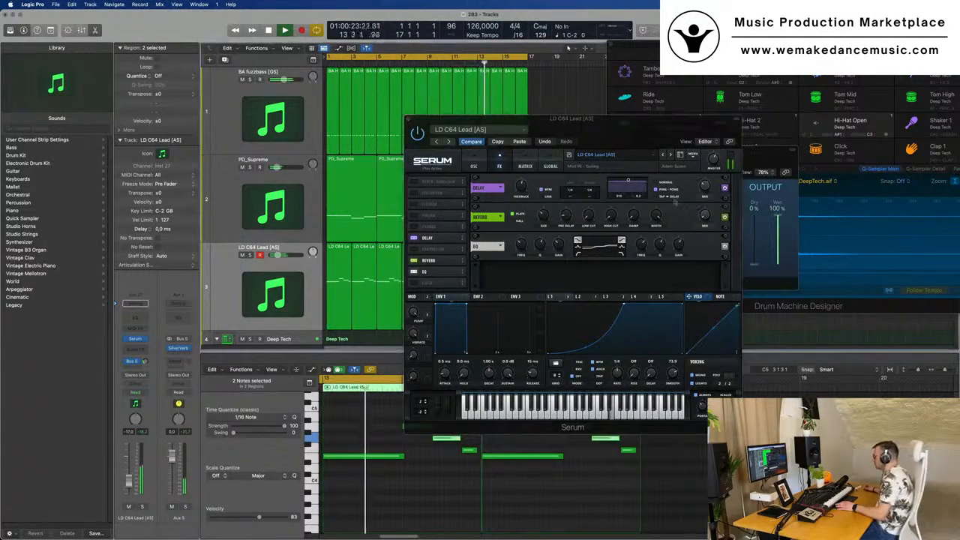
click(703, 188)
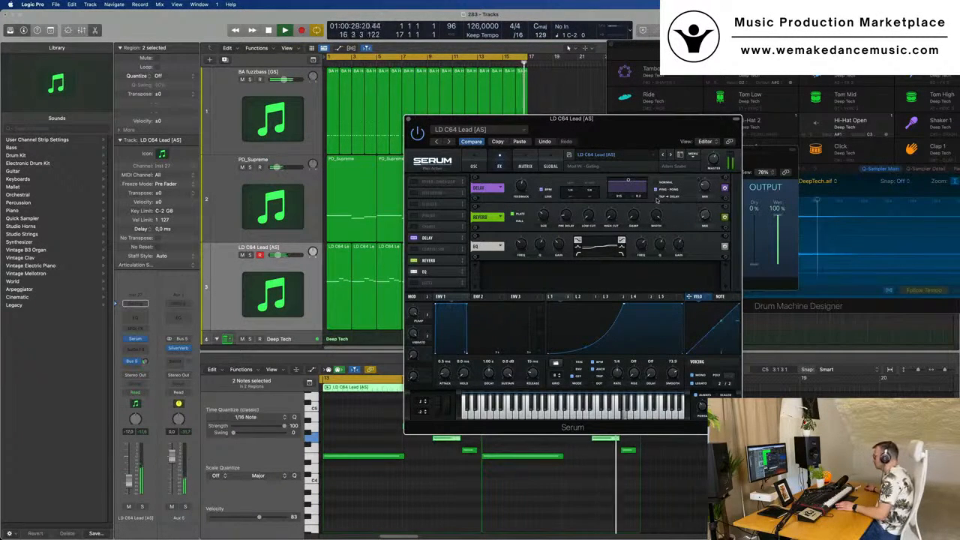
mouse_move(703, 186)
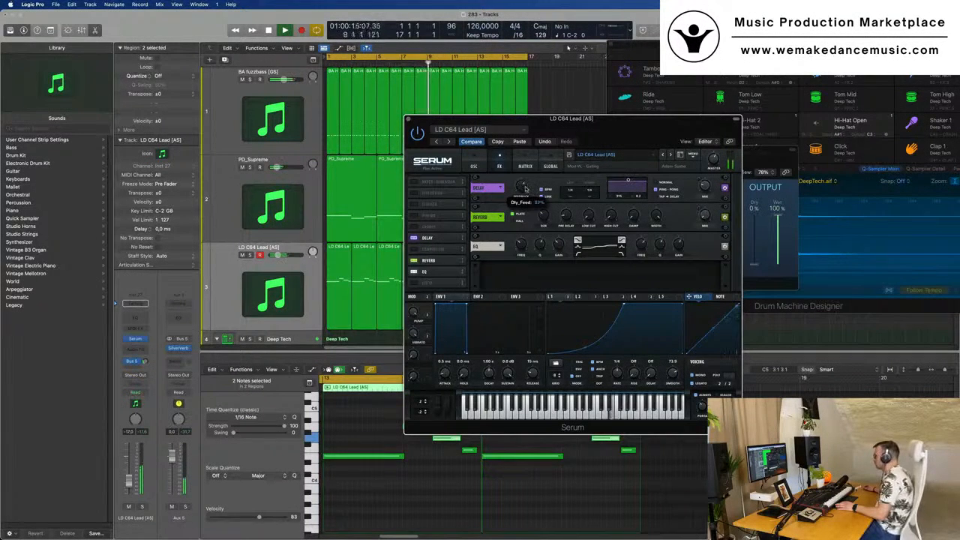
drag(592, 141, 656, 139)
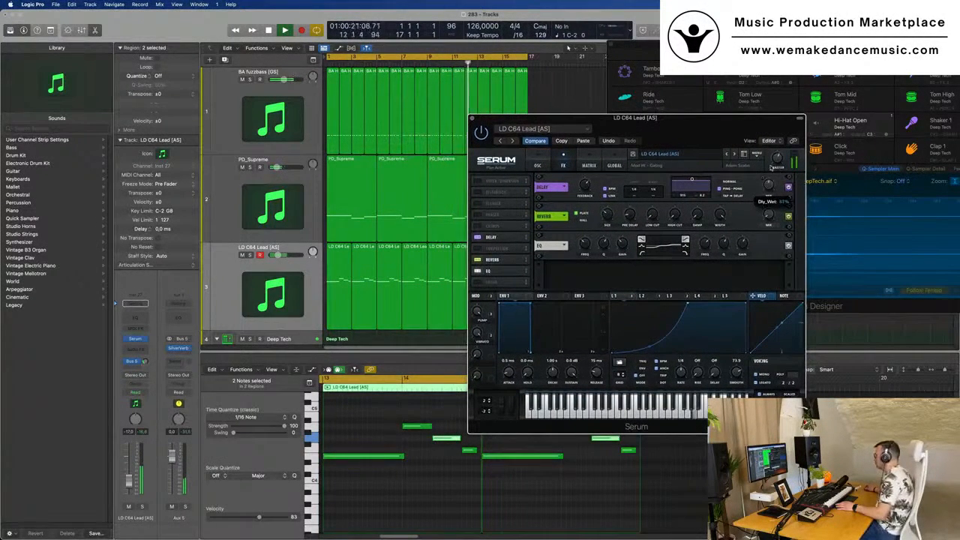
Fine-tune the wet mix of the lead's Serum delay and close the Serum window.
drag(769, 183, 770, 189)
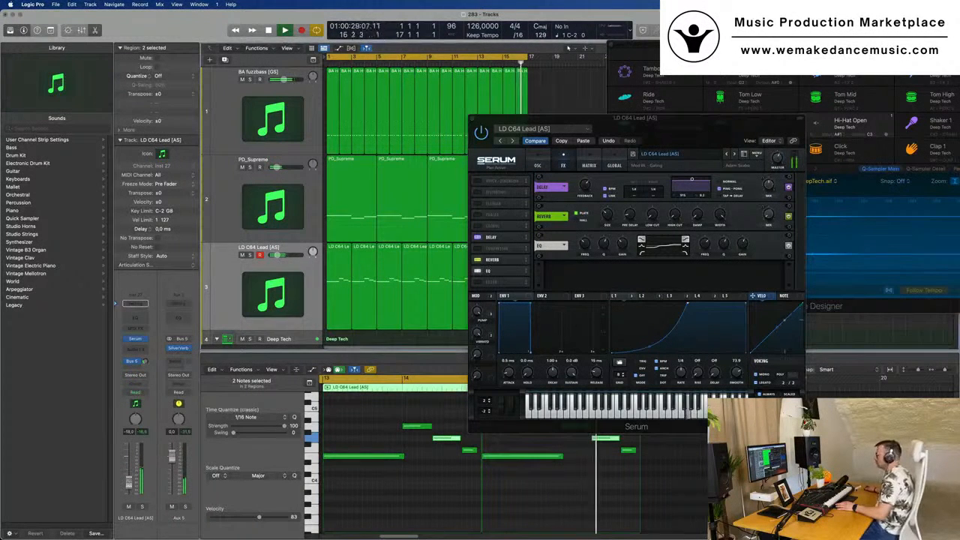
drag(473, 119, 399, 125)
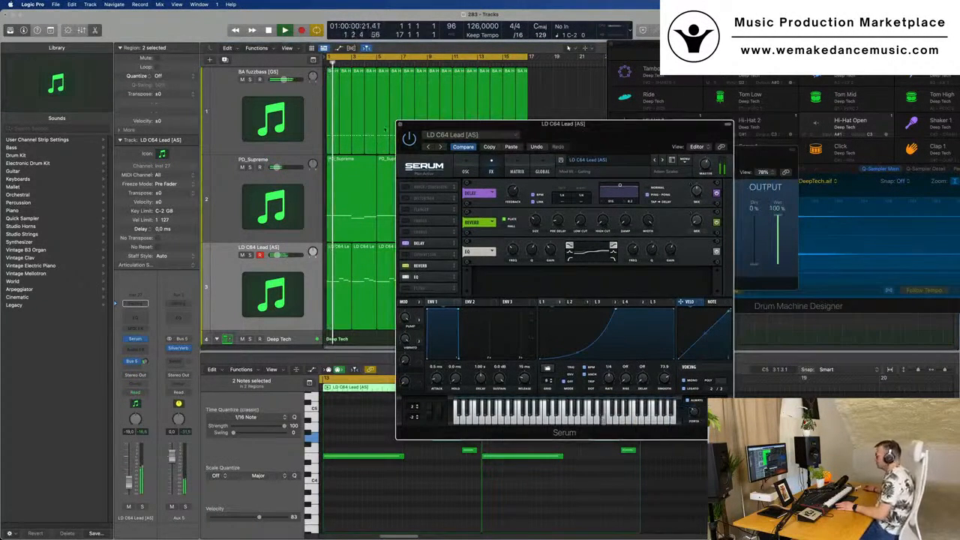
click(399, 125)
scroll(381, 176, down, 3)
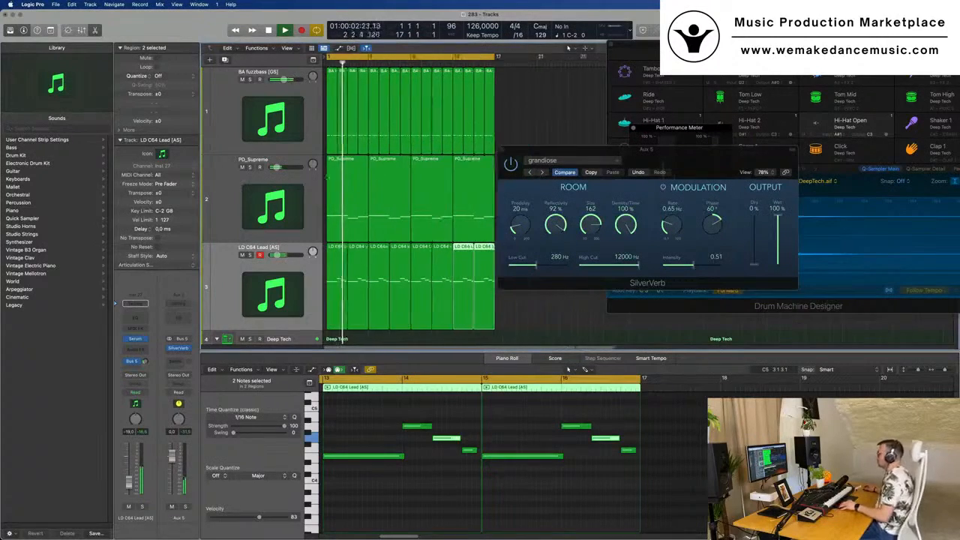
scroll(380, 176, down, 4)
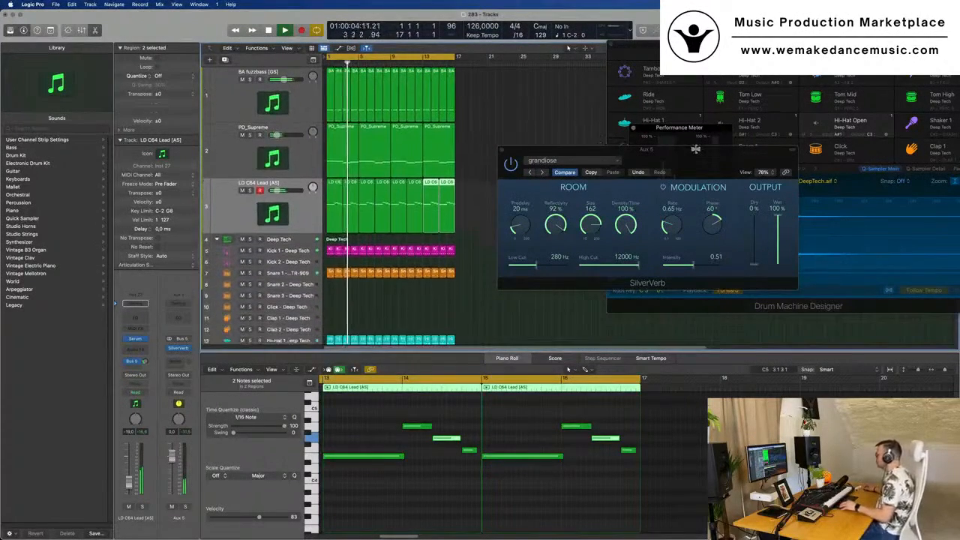
Move the SilverVerb window off the arrangement and insert a stereo Step FX on the LD C64 Lead track.
drag(694, 149, 823, 152)
key(Return)
click(234, 212)
key(Return)
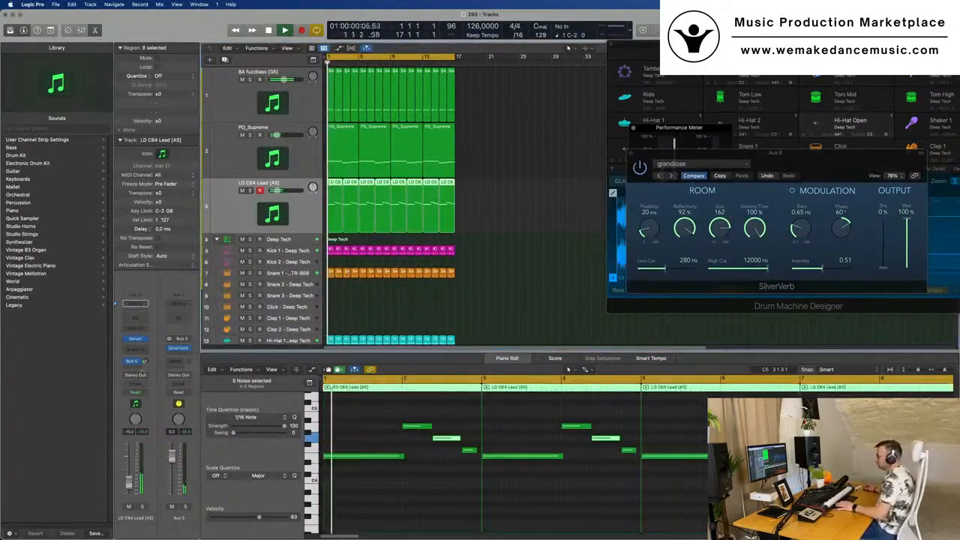
click(135, 351)
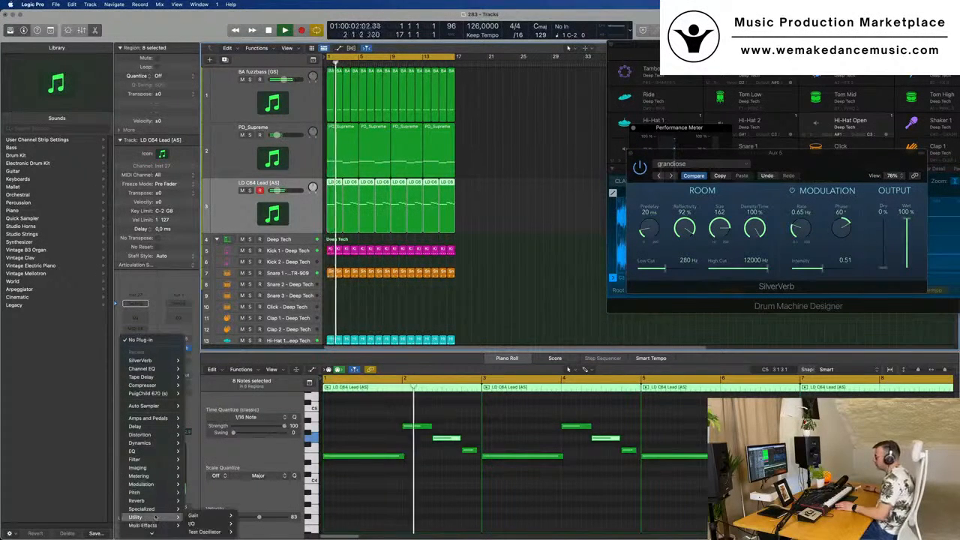
mouse_move(161, 519)
mouse_move(214, 520)
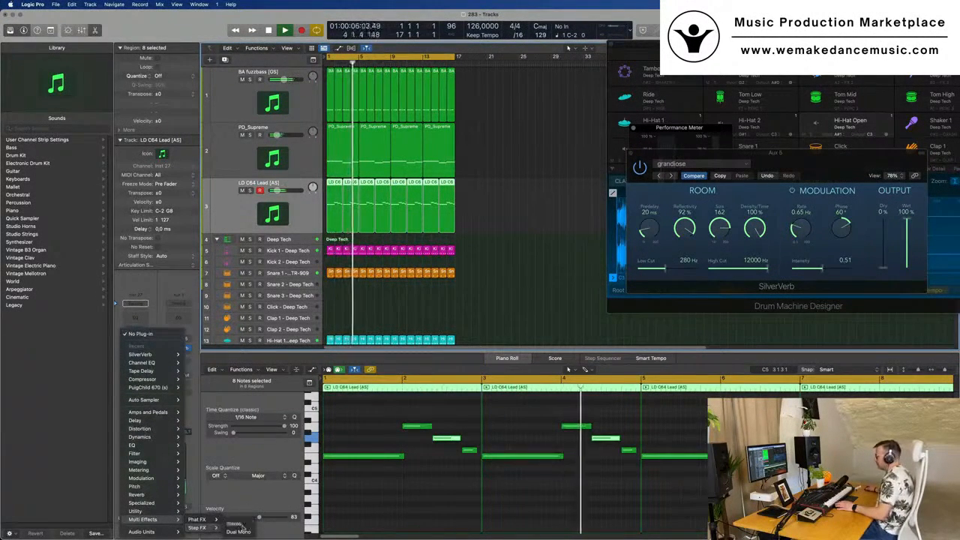
click(235, 525)
Step through the Step FX presets to Broken Echoes while the loop plays from the start.
drag(506, 108, 460, 110)
key(Return)
click(294, 131)
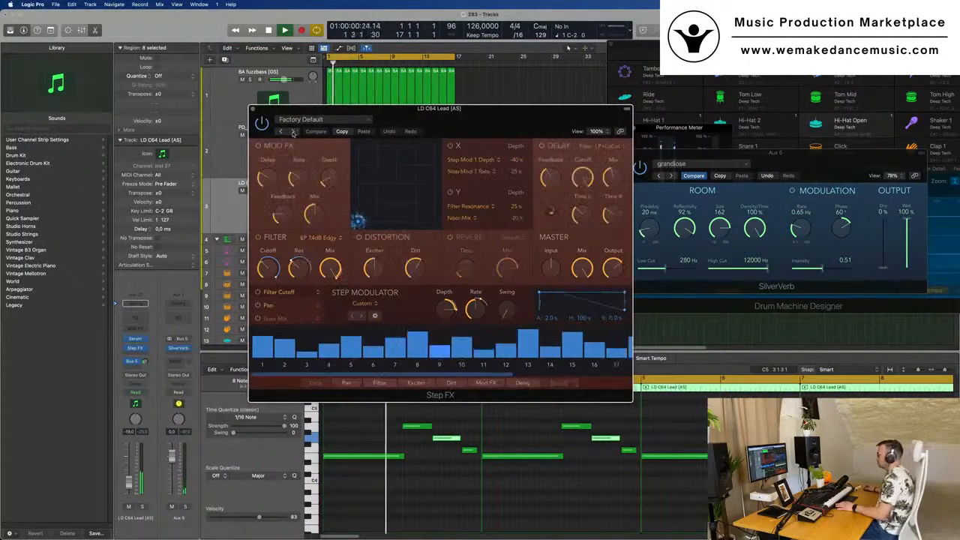
drag(433, 116, 470, 132)
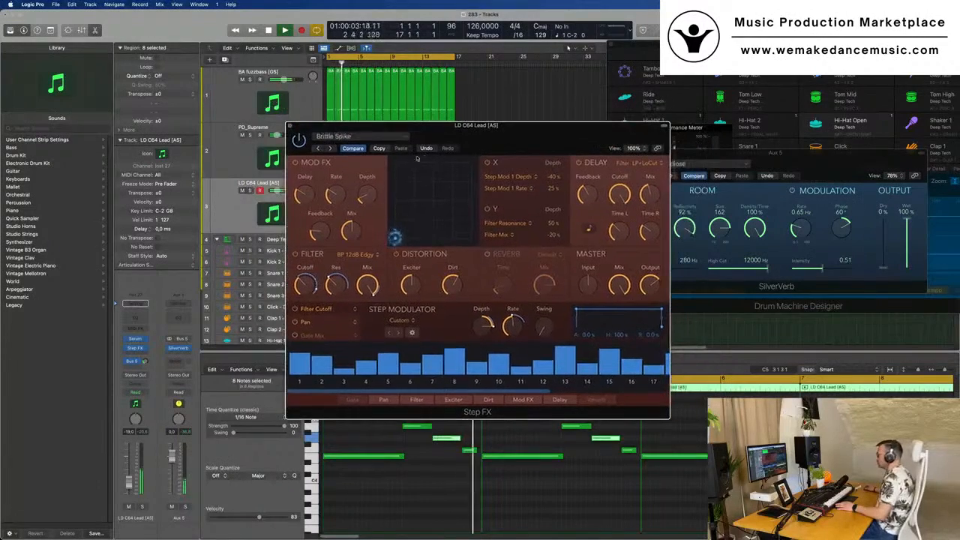
click(329, 149)
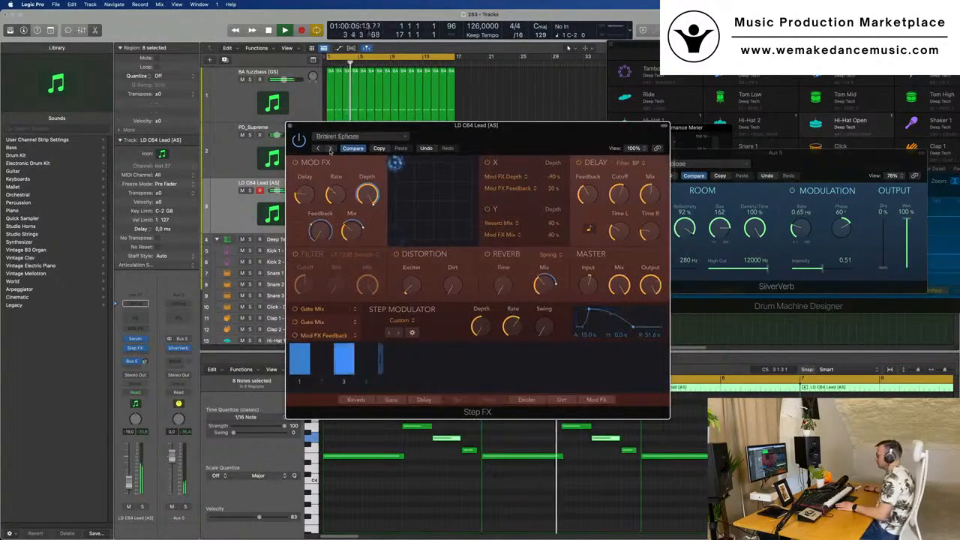
drag(559, 135, 621, 159)
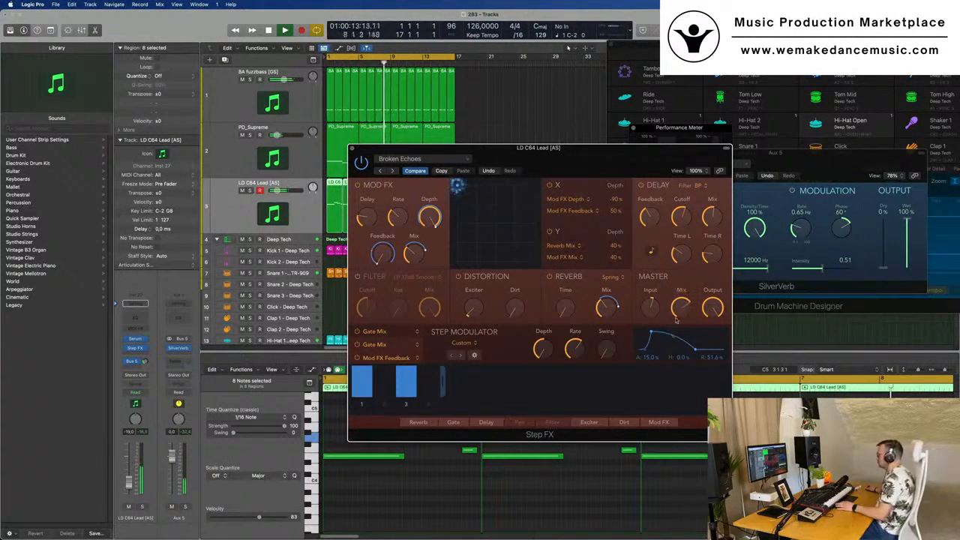
Reduce the Step FX master mix to about 54%, toggle its modulator targets to compare, and close the plug-in.
drag(681, 325, 683, 309)
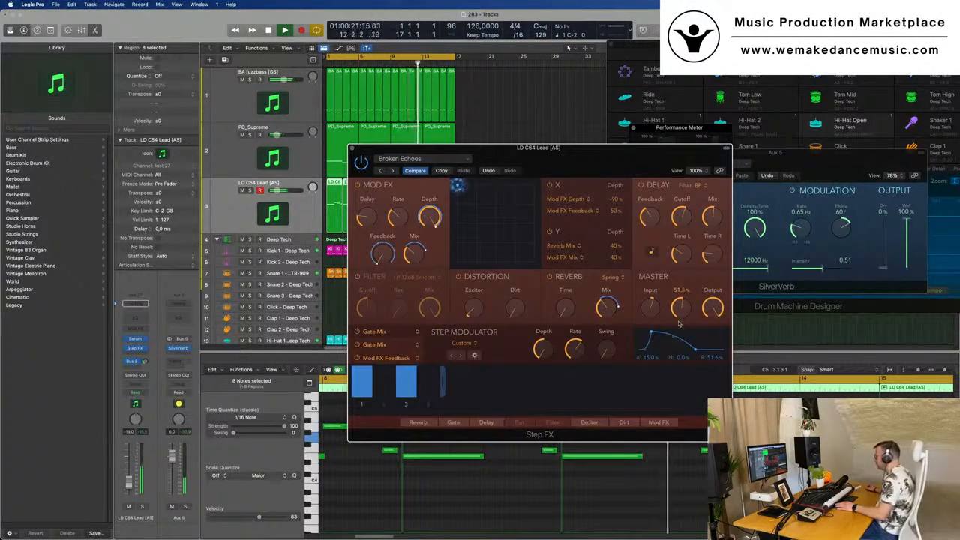
click(357, 332)
click(357, 332)
click(358, 358)
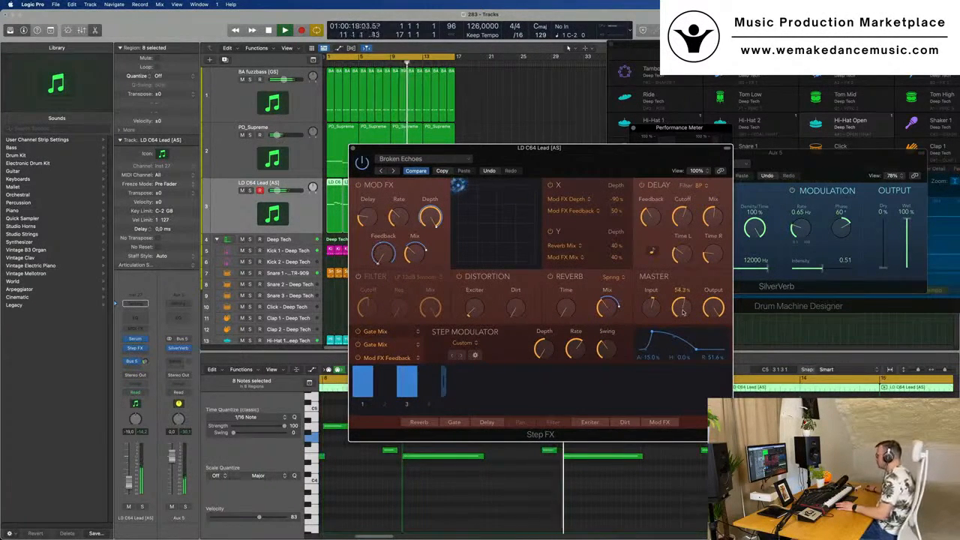
drag(509, 150, 429, 169)
click(272, 169)
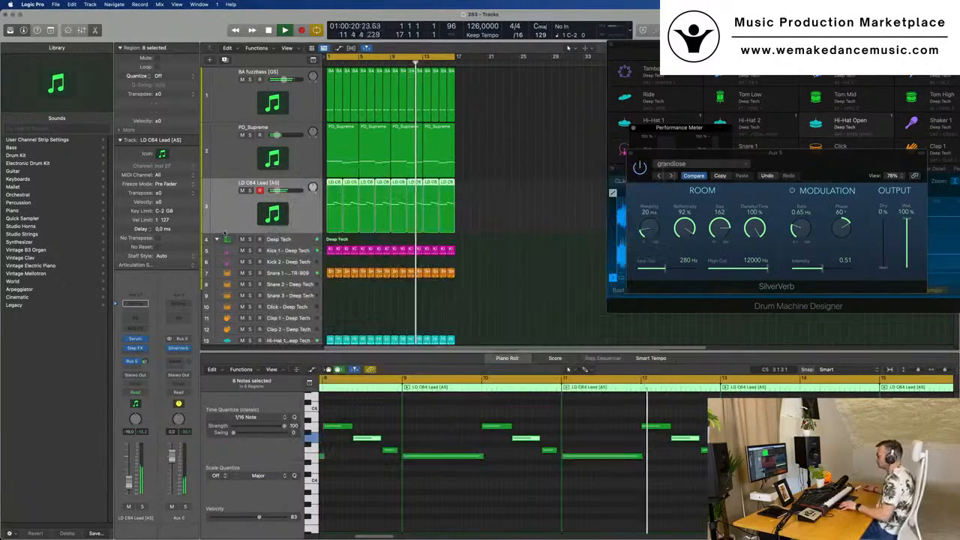
Transpose all notes of the lead regions down one octave and play back the loop.
key(super+Left)
key(super+Left)
click(442, 495)
key(super+a)
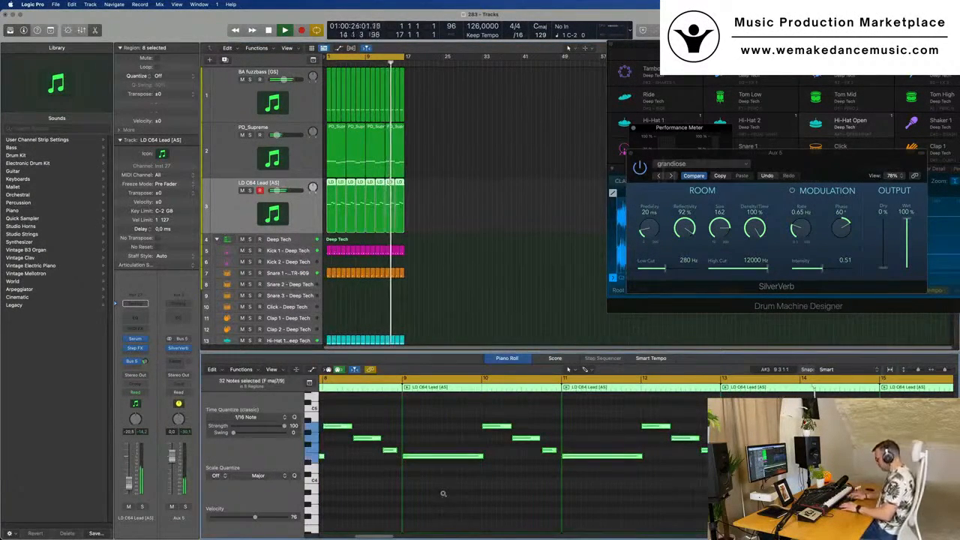
key(shift+alt+Down)
key(space)
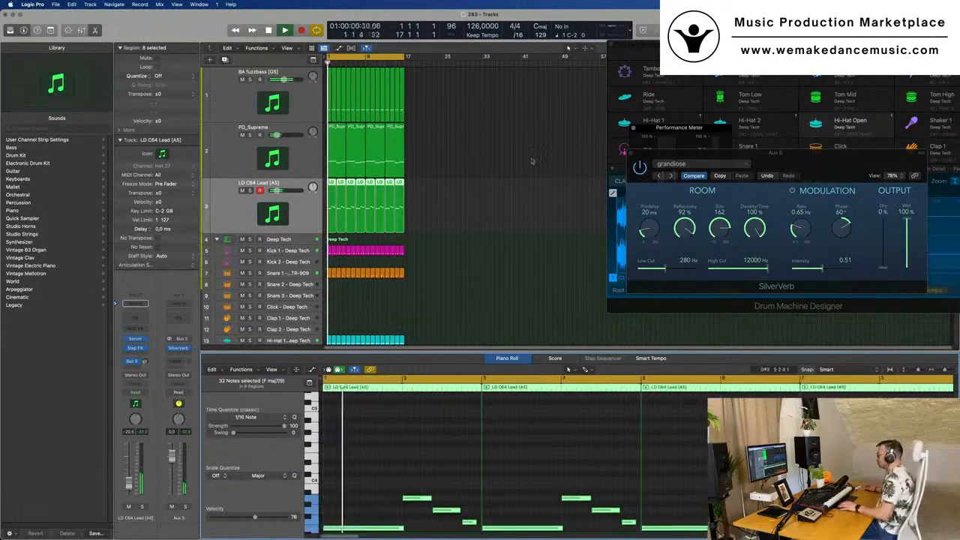
Create a duplicate-setting track below BA fuzzbass and copy the first one-bar bass region onto it.
scroll(498, 227, up, 3)
scroll(498, 227, down, 3)
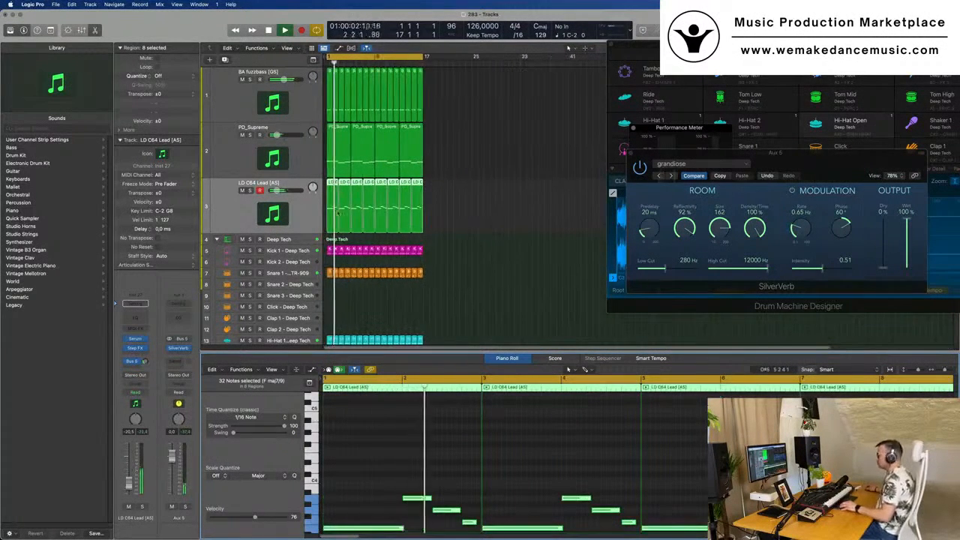
scroll(498, 227, right, 1)
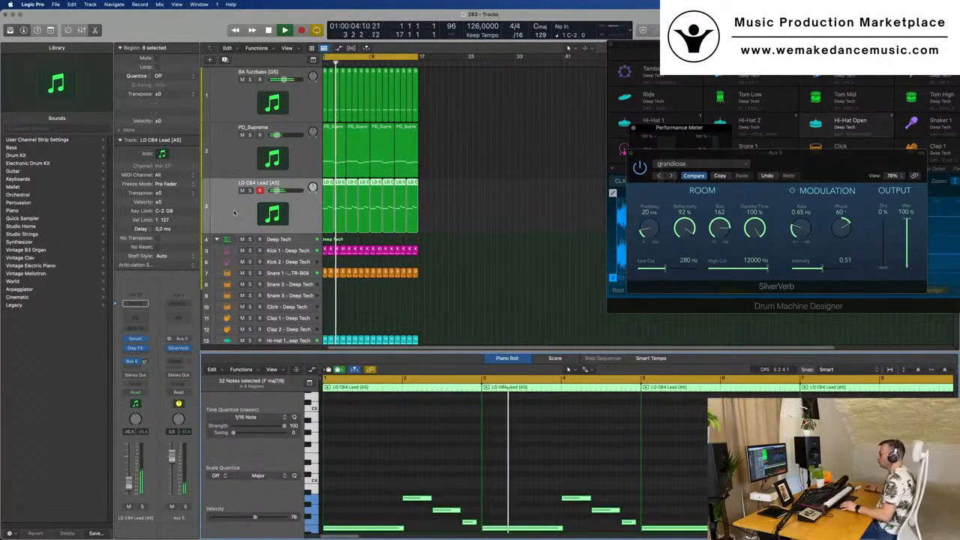
key(super+Right)
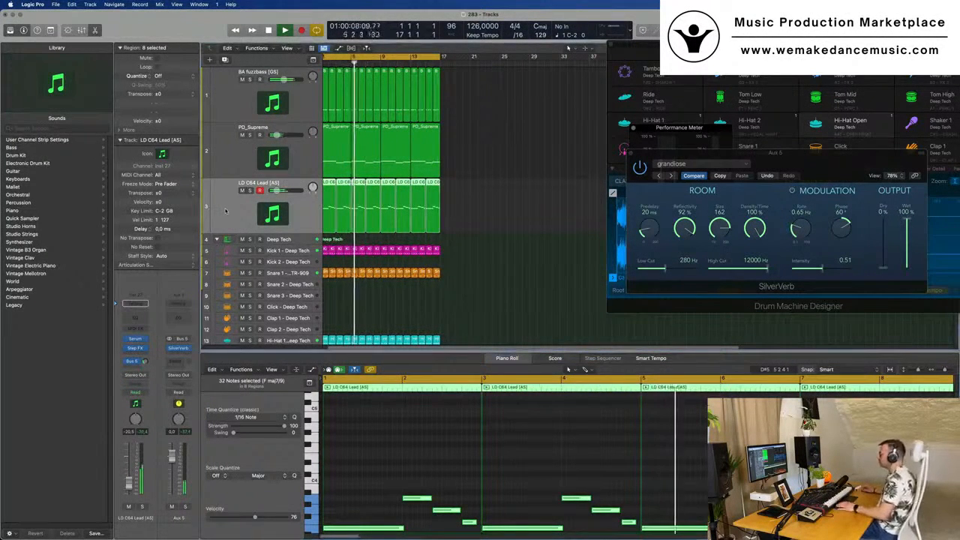
key(super+Right)
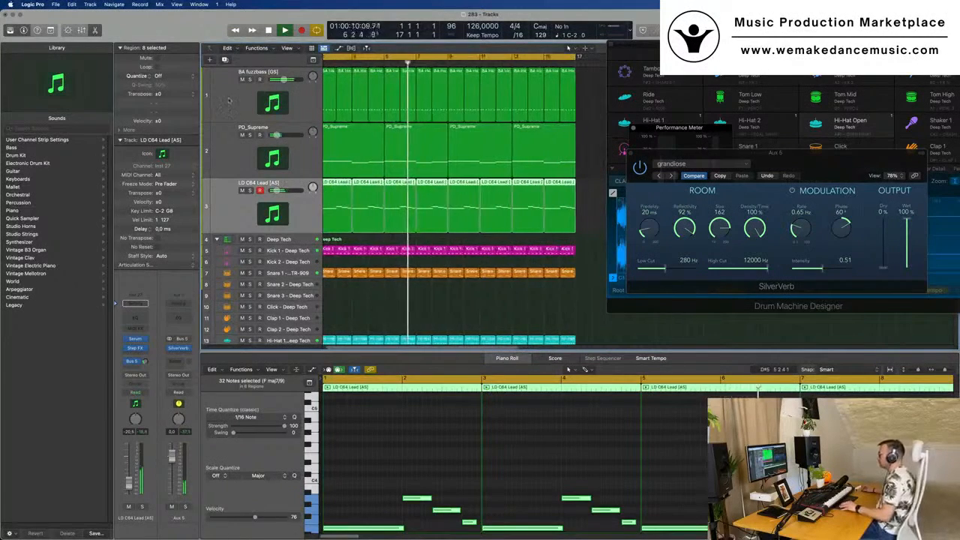
click(228, 93)
key(Return)
key(space)
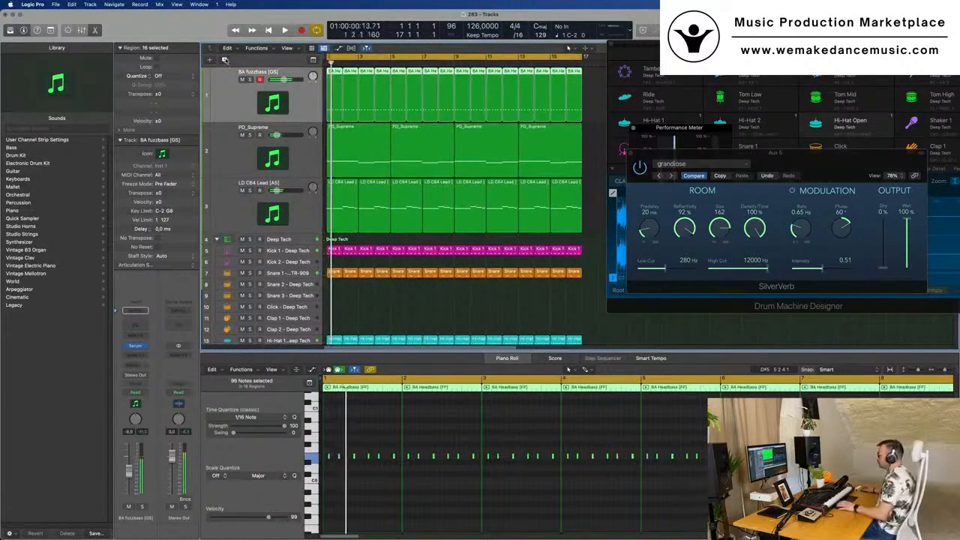
key(super+alt+s)
drag(339, 90, 335, 150)
Copy the selected notes of the new track's region one octave higher, keeping the original notes.
scroll(372, 495, up, 10)
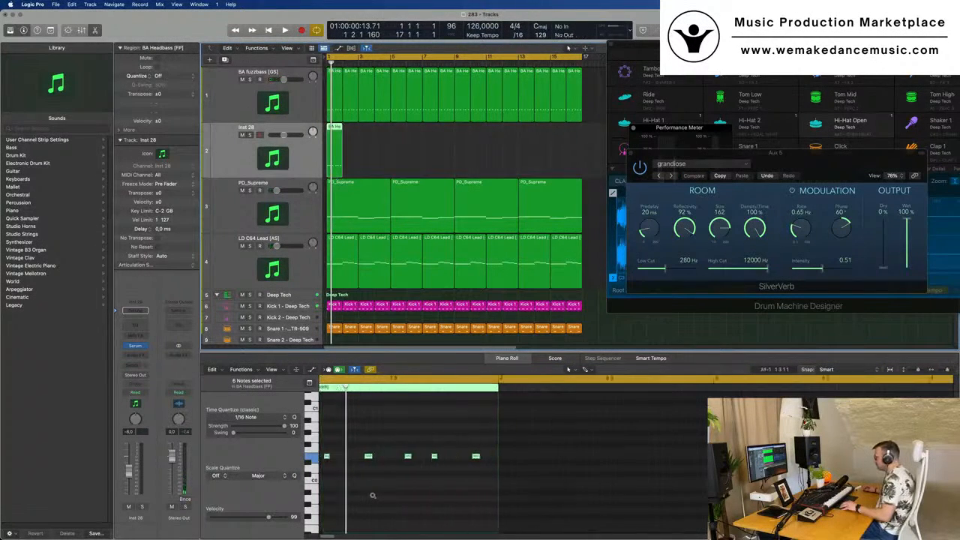
scroll(385, 482, left, 3)
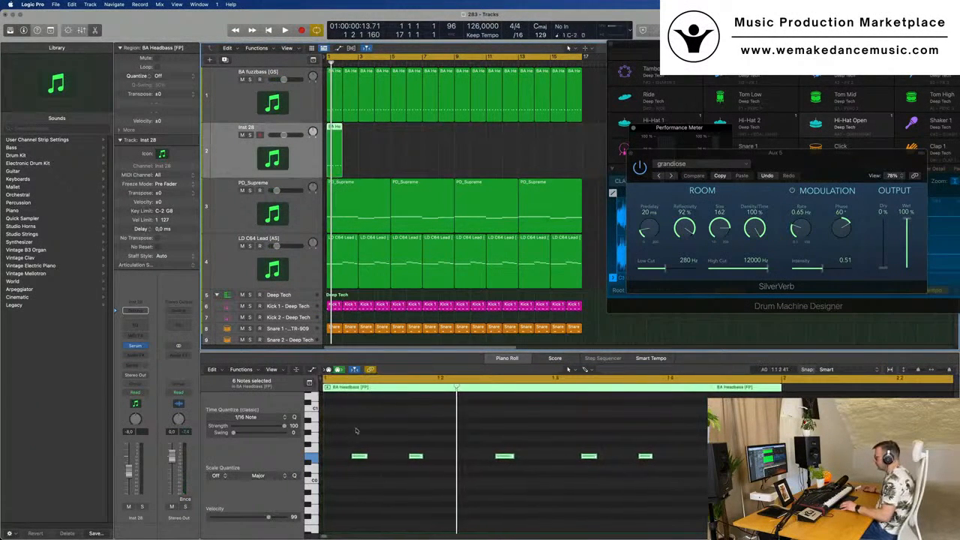
scroll(372, 478, up, 3)
scroll(368, 476, up, 1)
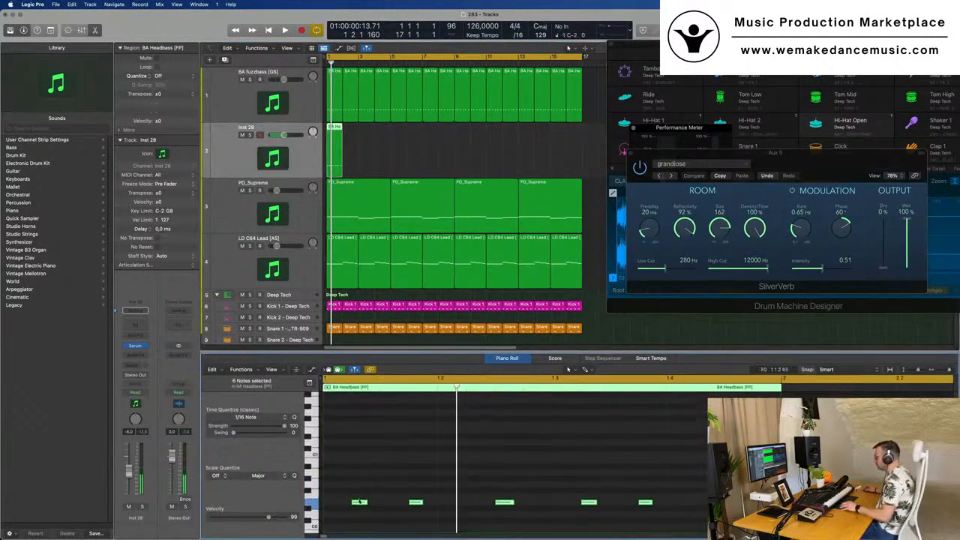
drag(360, 502, 361, 431)
Repeat the new one-bar region until it fills all 16 bars, then select the whole track and play it back.
drag(387, 150, 315, 162)
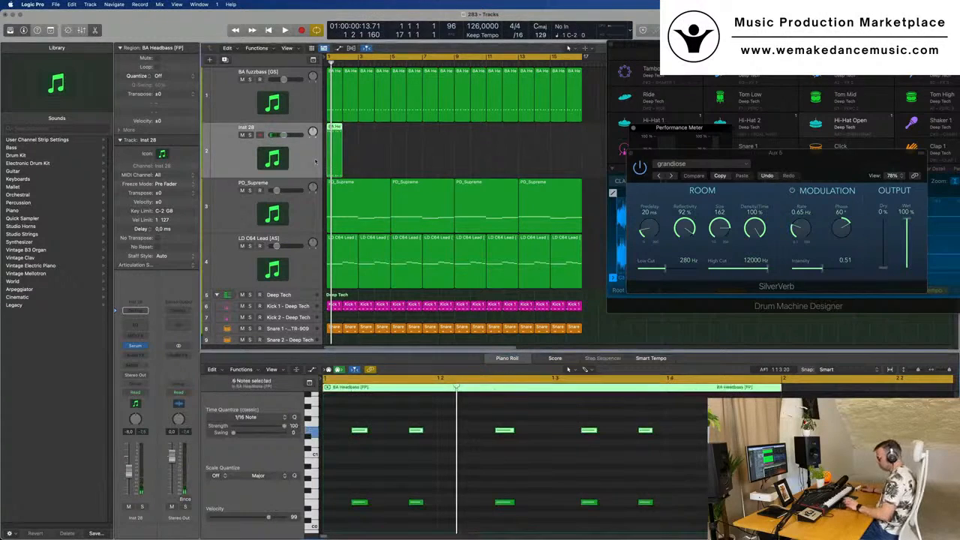
key(super+r)
key(super+r)
key(super+r)
key(super+r)
key(super+r)
key(super+r)
key(super+r)
key(super+r)
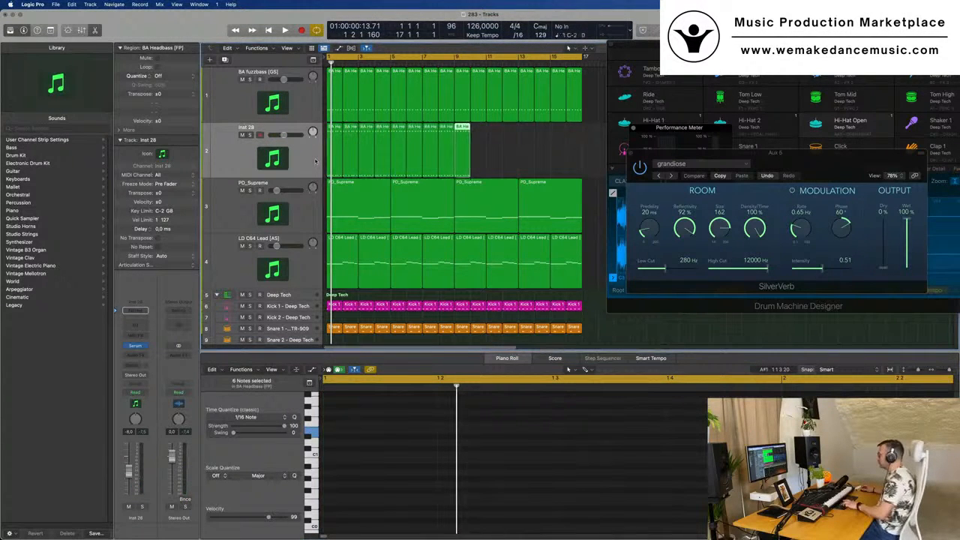
key(super+r)
key(super+r)
key(super+r)
key(super+r)
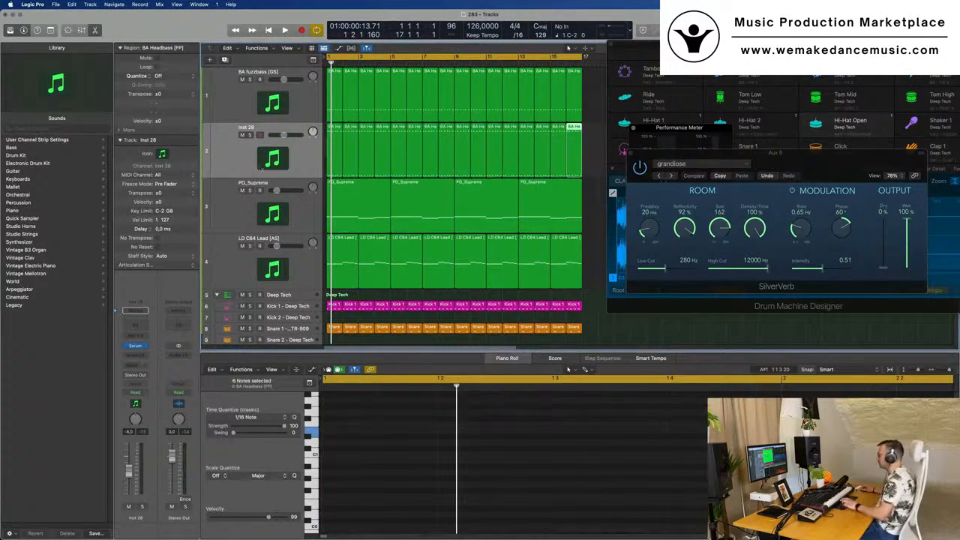
click(230, 163)
key(space)
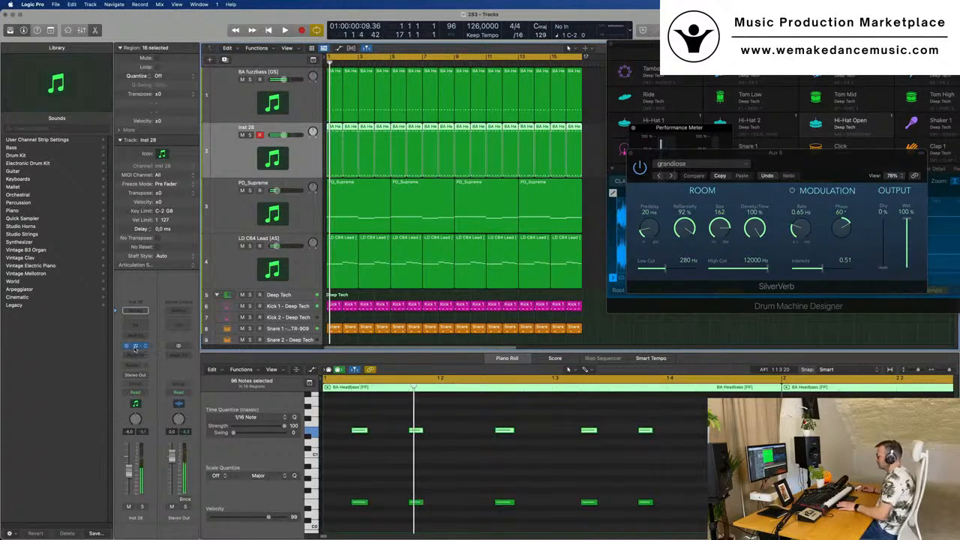
Load the PL Beepy ting [GI] preset in the new track's Serum, audition it, and lower the track's volume.
click(135, 346)
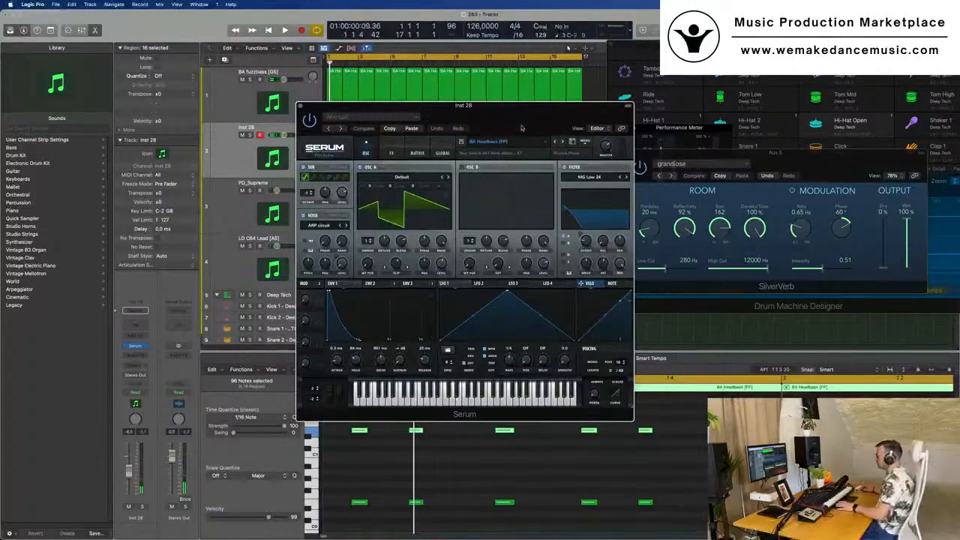
drag(522, 128, 494, 123)
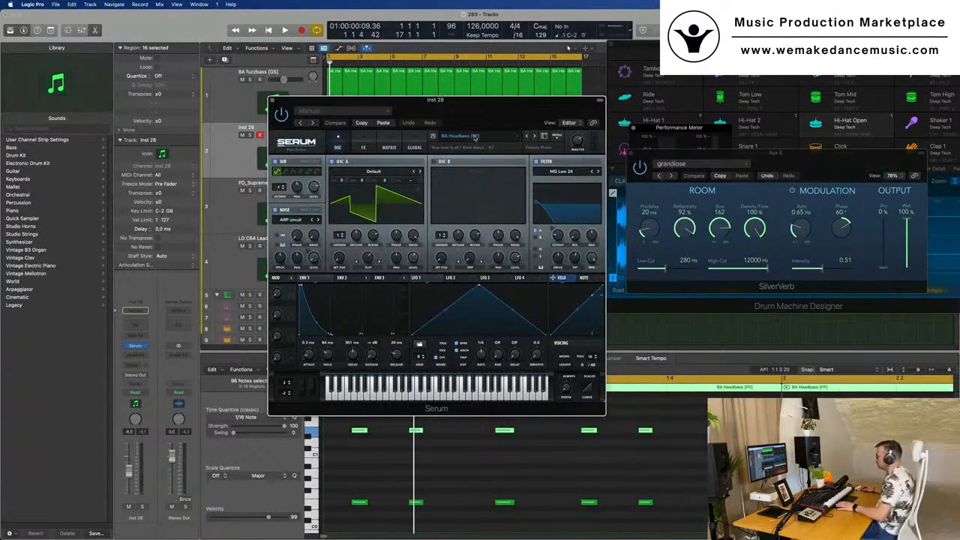
click(474, 137)
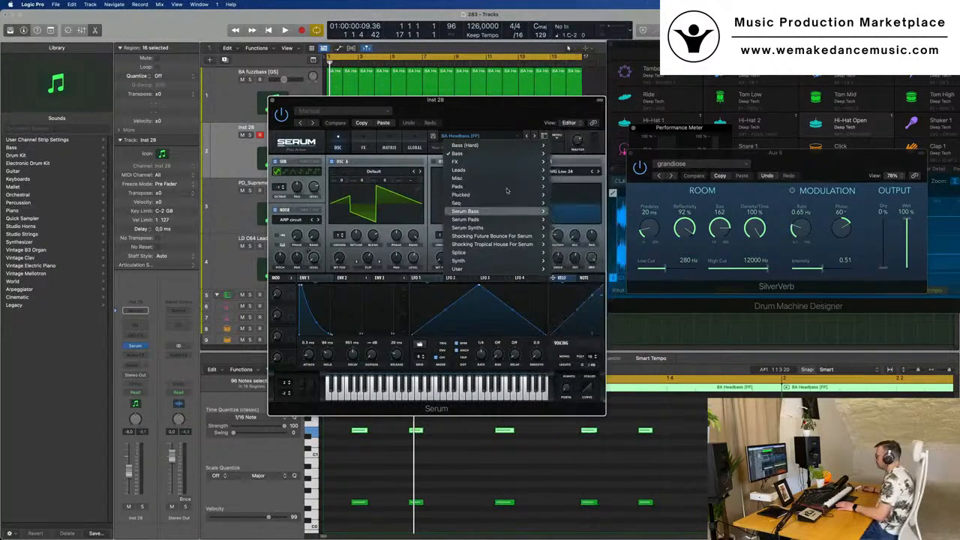
click(486, 111)
drag(485, 111, 545, 115)
key(space)
key(space)
drag(129, 474, 129, 483)
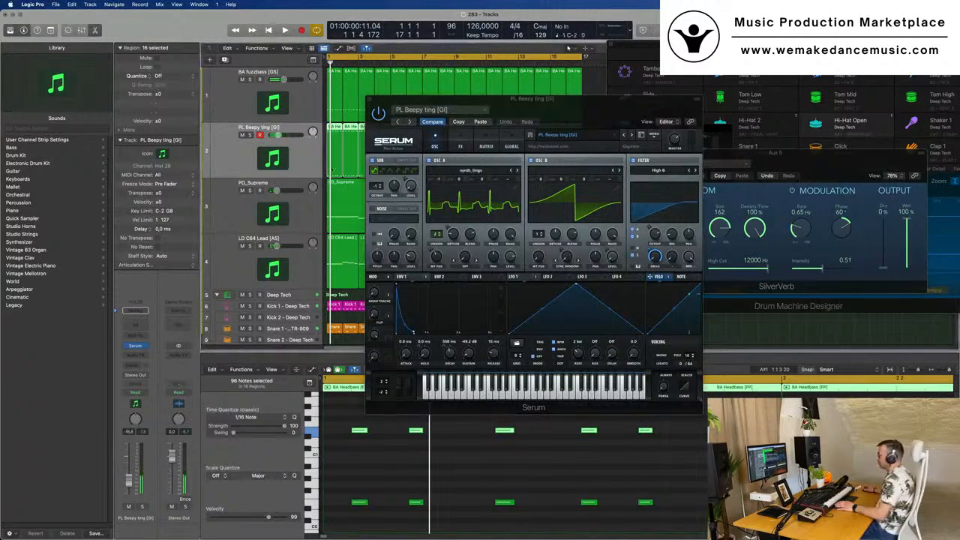
Switch the new track's Serum to the PL Big Bells [AS] preset and play it with the loop.
drag(630, 105, 615, 105)
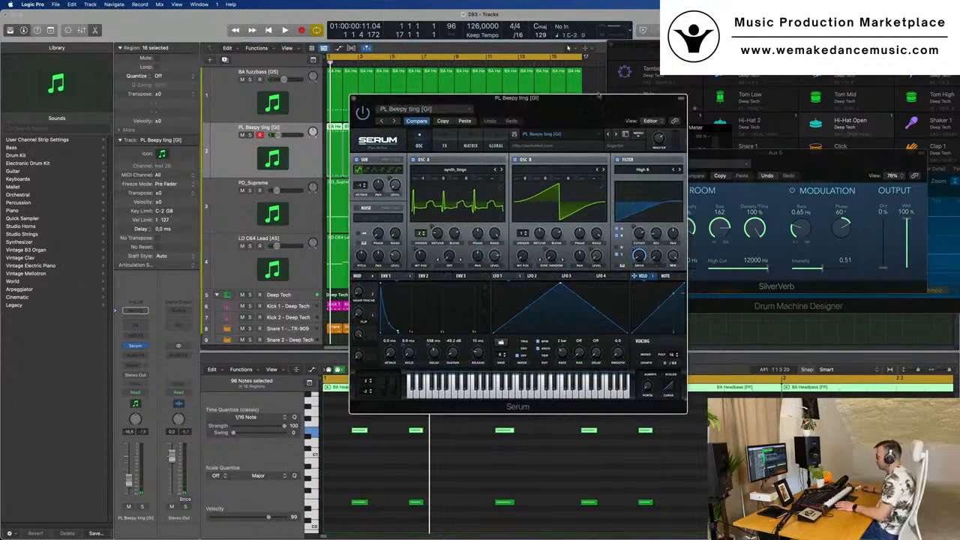
click(615, 135)
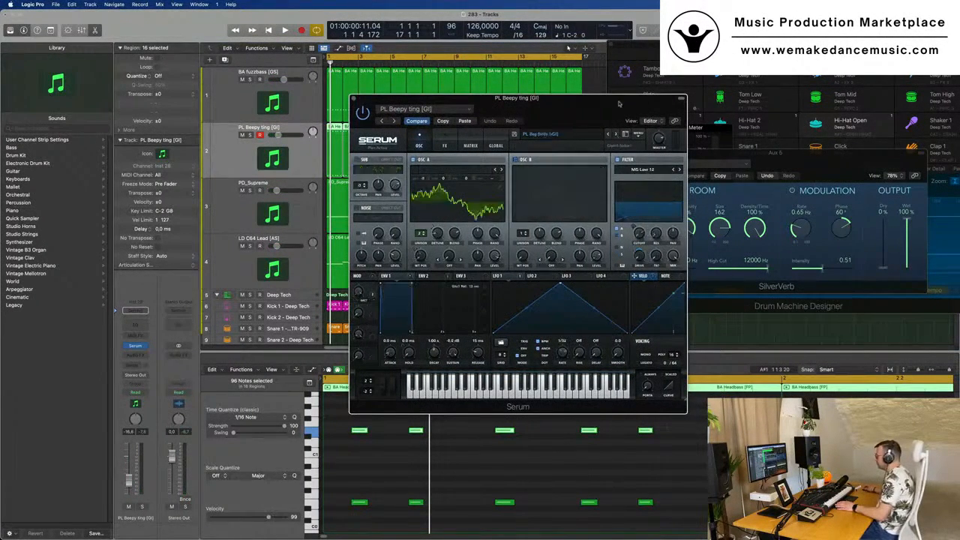
key(space)
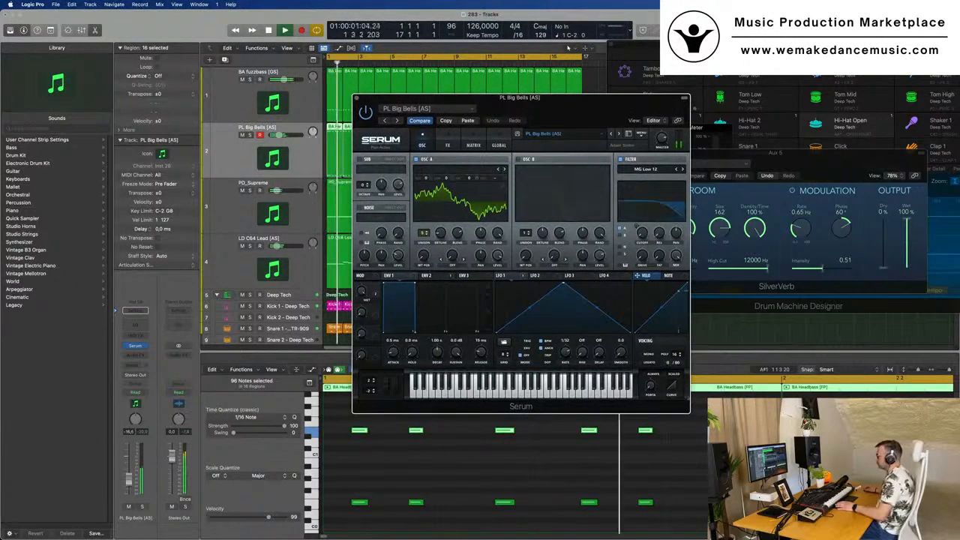
Raise the new track's volume to -11.0 and transpose all of its notes up one octave, checking it in playback.
drag(129, 483, 129, 477)
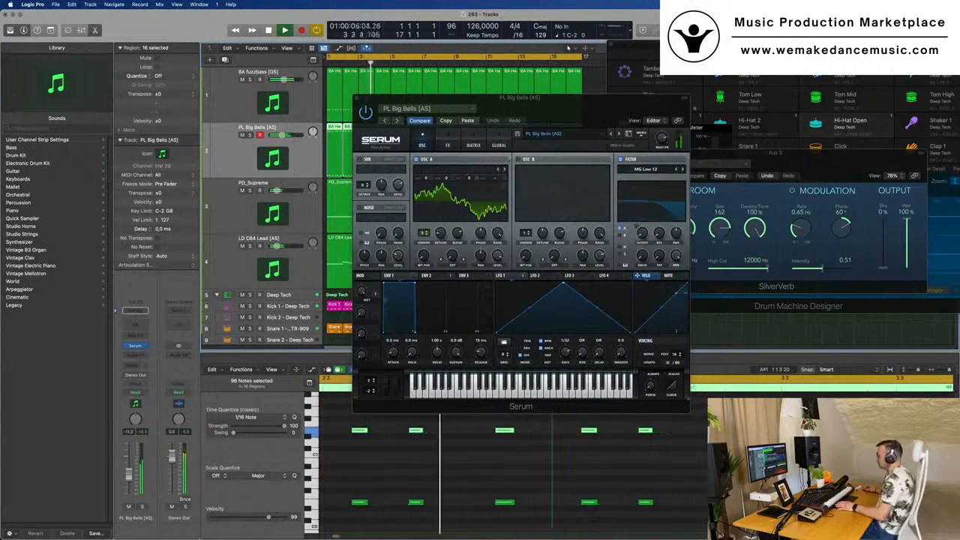
key(space)
click(440, 466)
key(super+a)
key(alt+shift+Up)
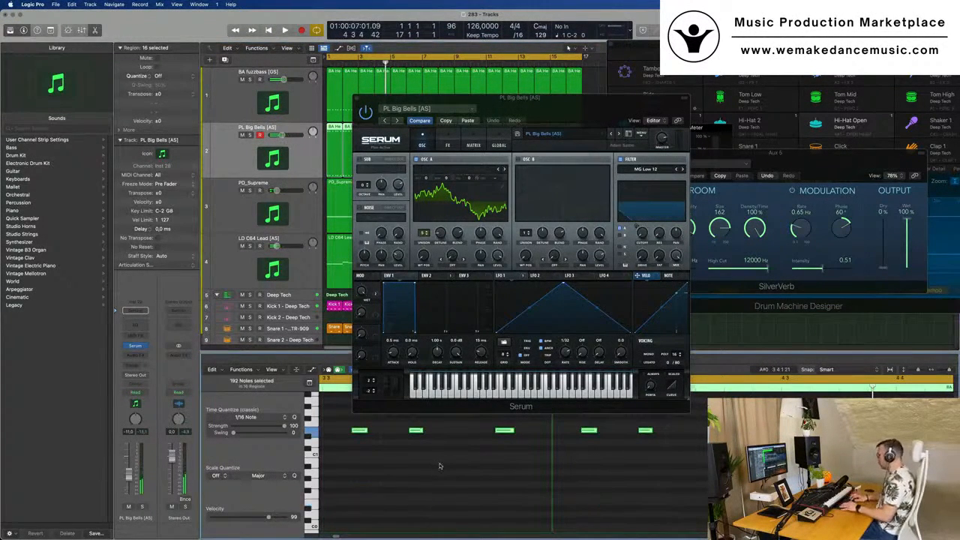
key(space)
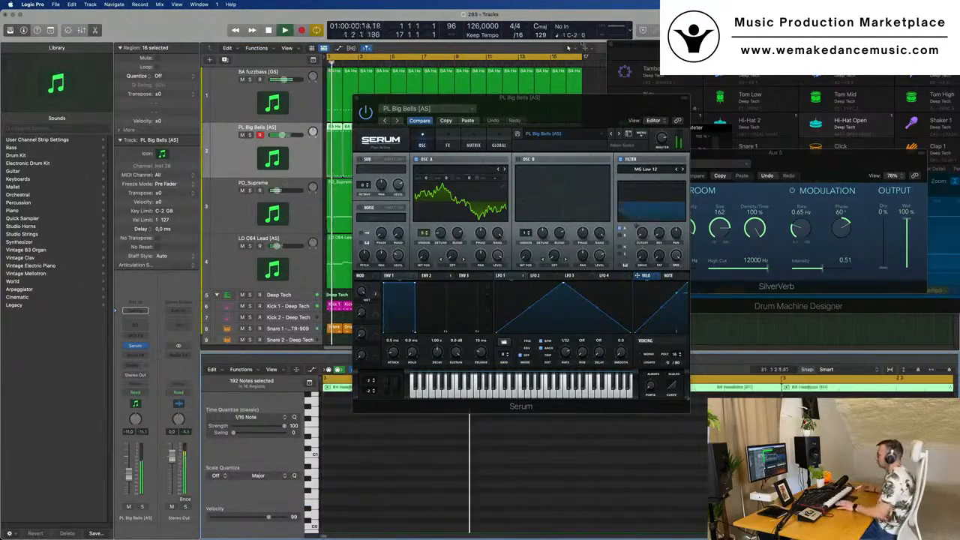
Step Serum's presets past PL Cliche d00t [GI] to PL Crushed Pluck [AS] and adjust its filter cutoff during playback.
drag(563, 115, 555, 130)
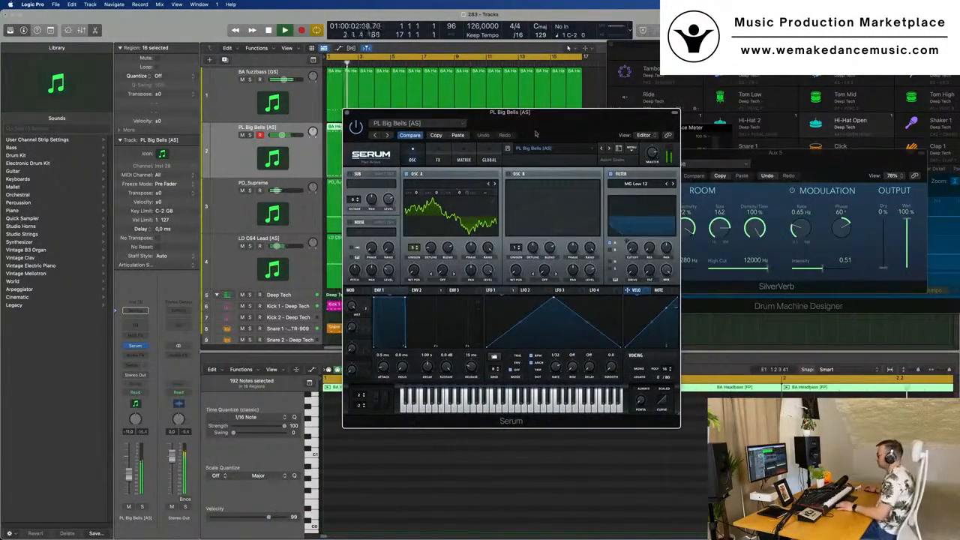
click(609, 150)
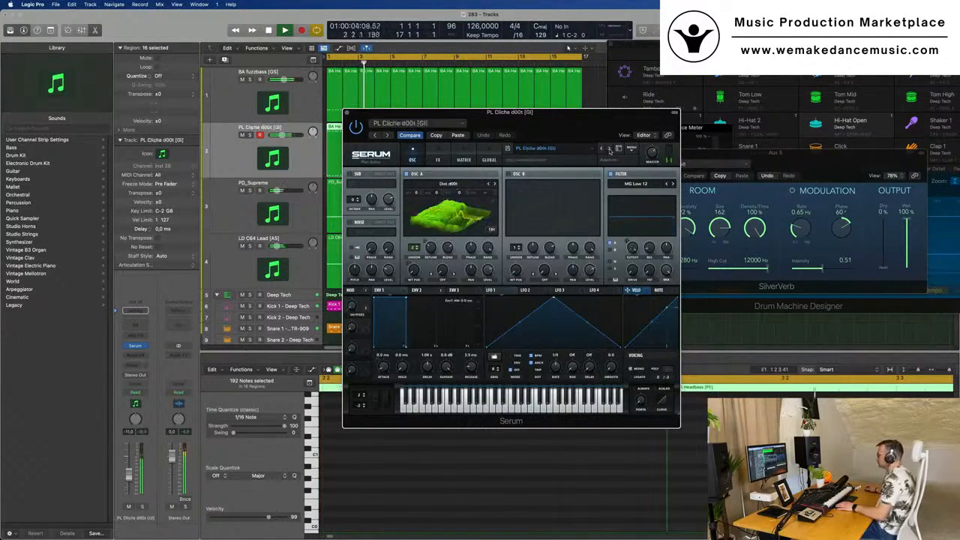
drag(634, 142, 660, 180)
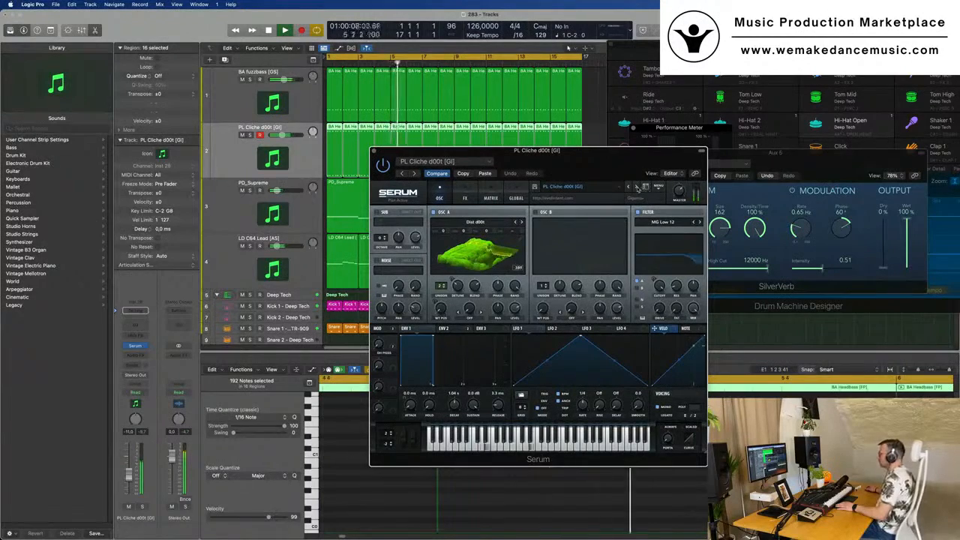
click(636, 187)
drag(600, 150, 654, 143)
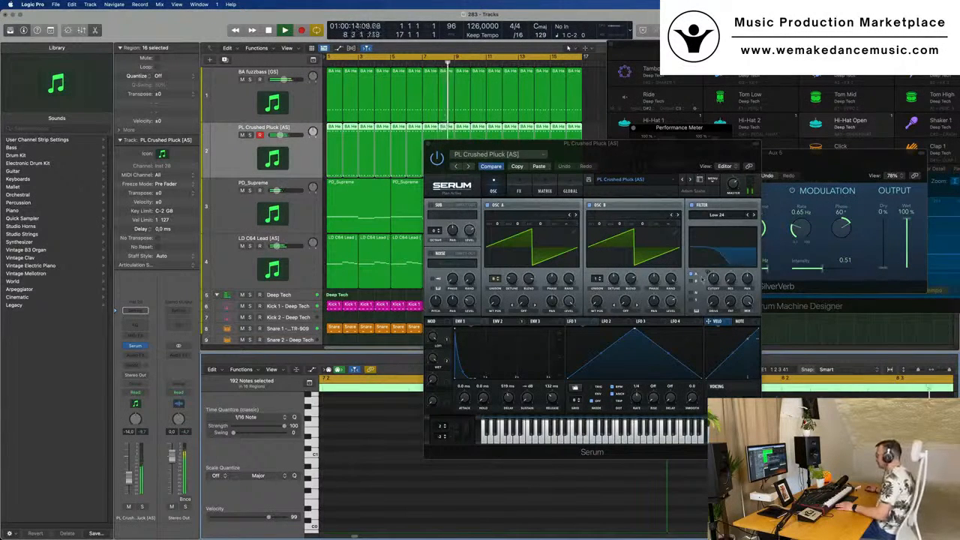
drag(713, 281, 714, 292)
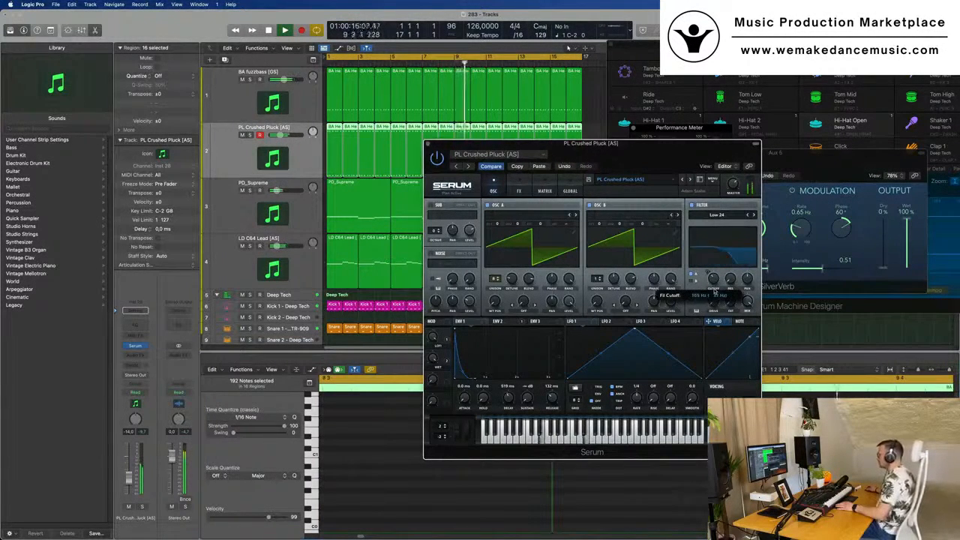
Audition the pluck presets following PL Crushed Pluck [AS] in Serum, from PL Crusty Pluck [LCV] through PL Nothing Special [DRK].
drag(527, 168, 388, 163)
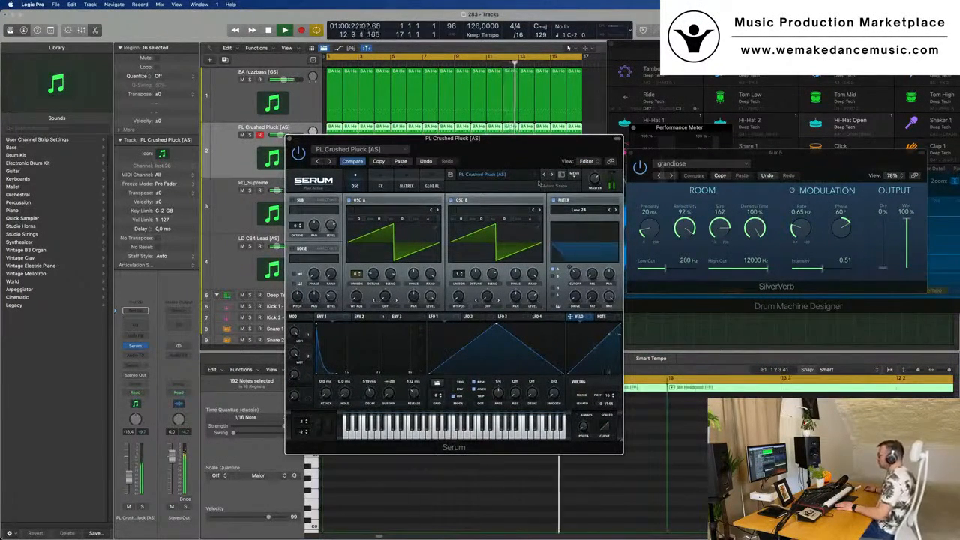
click(552, 174)
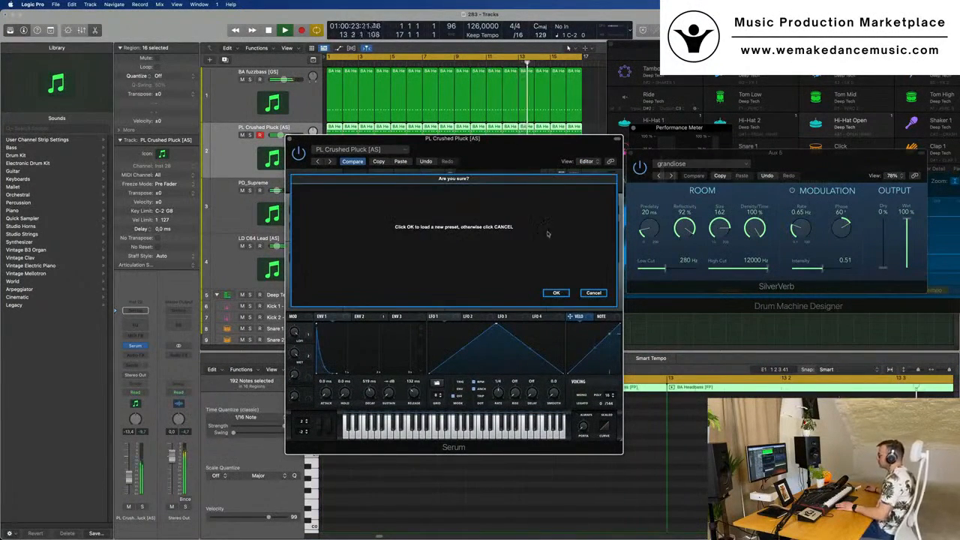
click(556, 293)
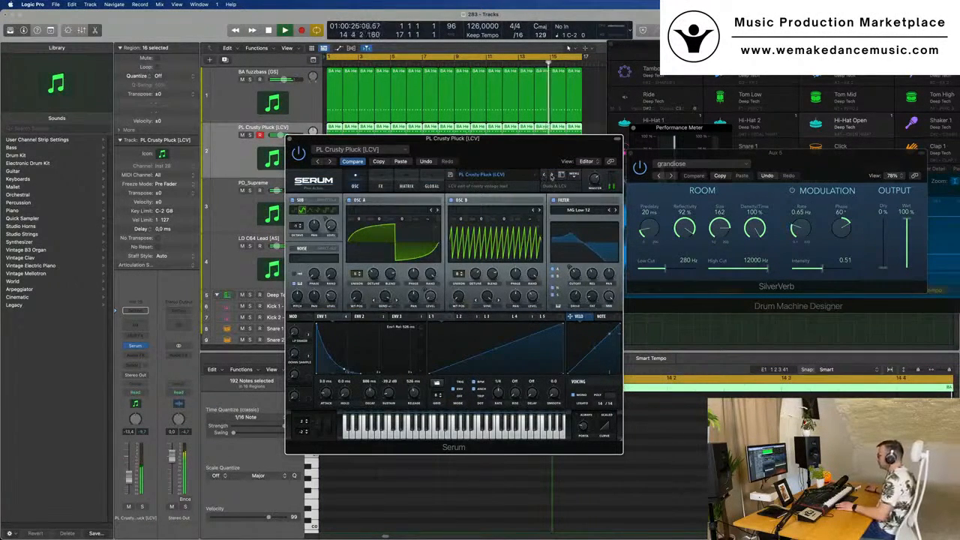
click(552, 176)
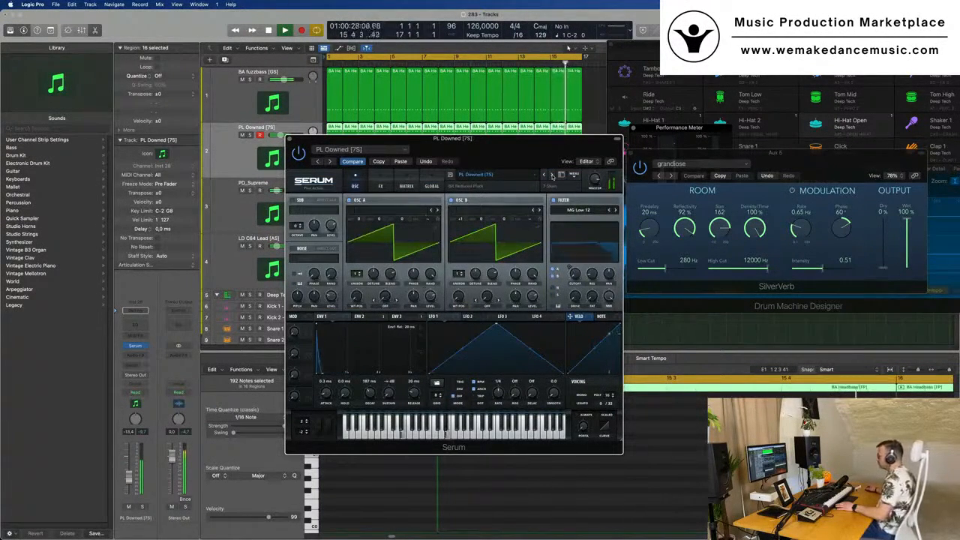
click(552, 175)
click(552, 176)
click(552, 176)
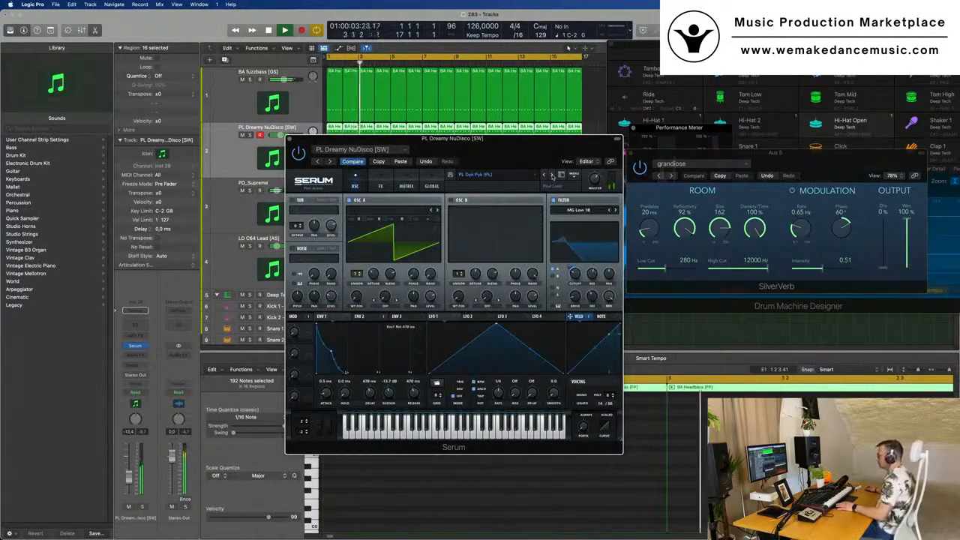
click(552, 176)
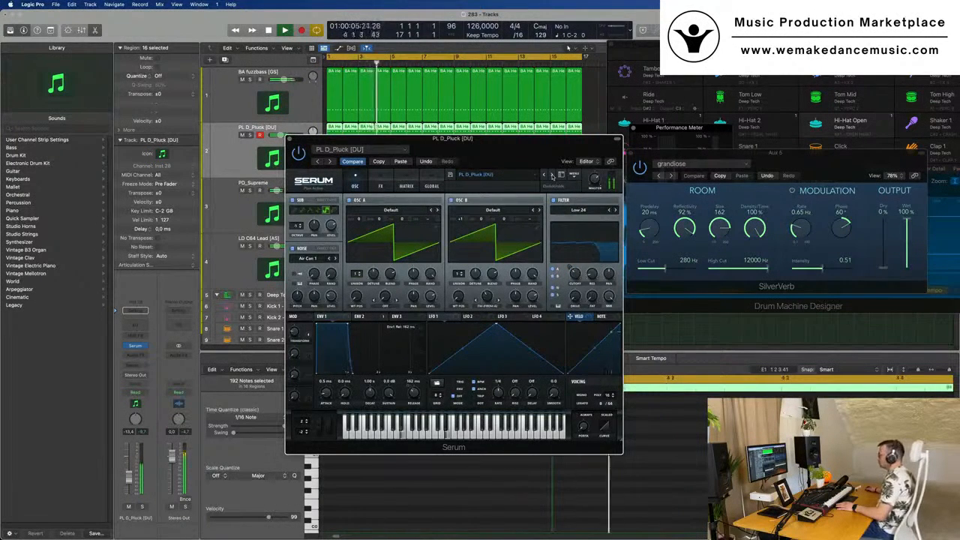
click(552, 176)
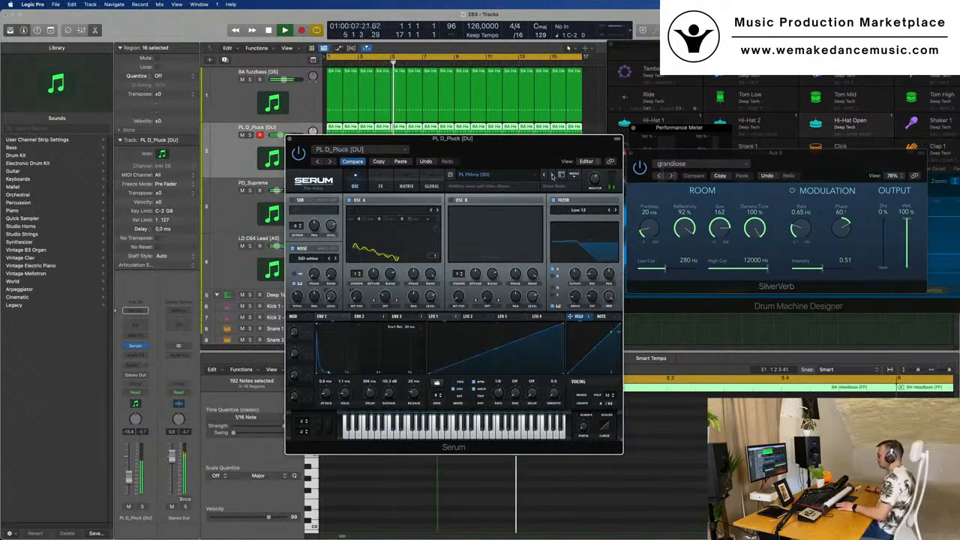
click(552, 175)
click(552, 176)
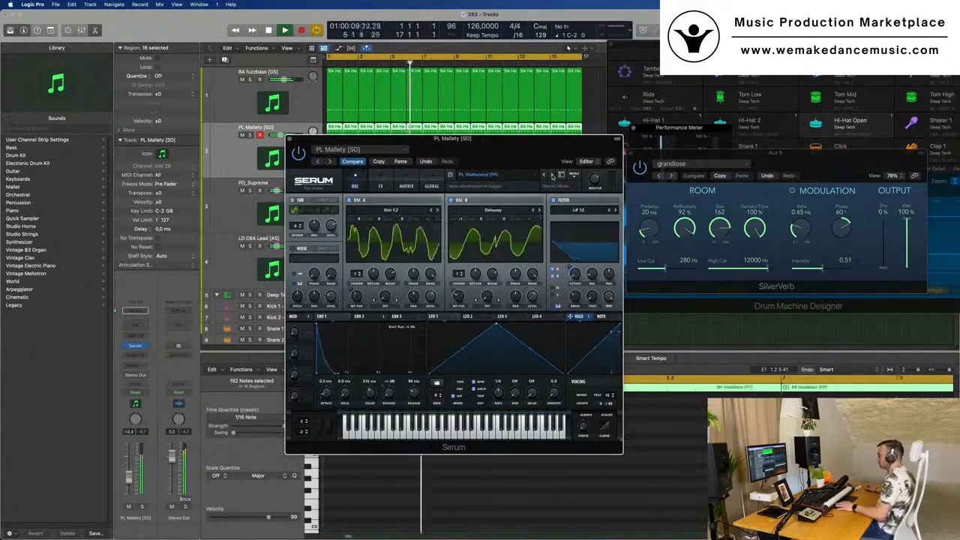
click(552, 175)
click(552, 175)
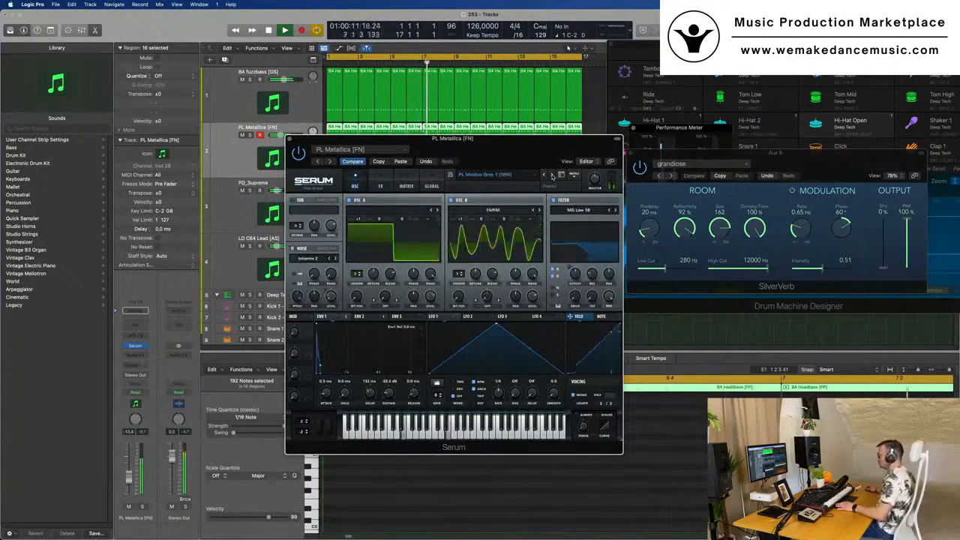
click(552, 176)
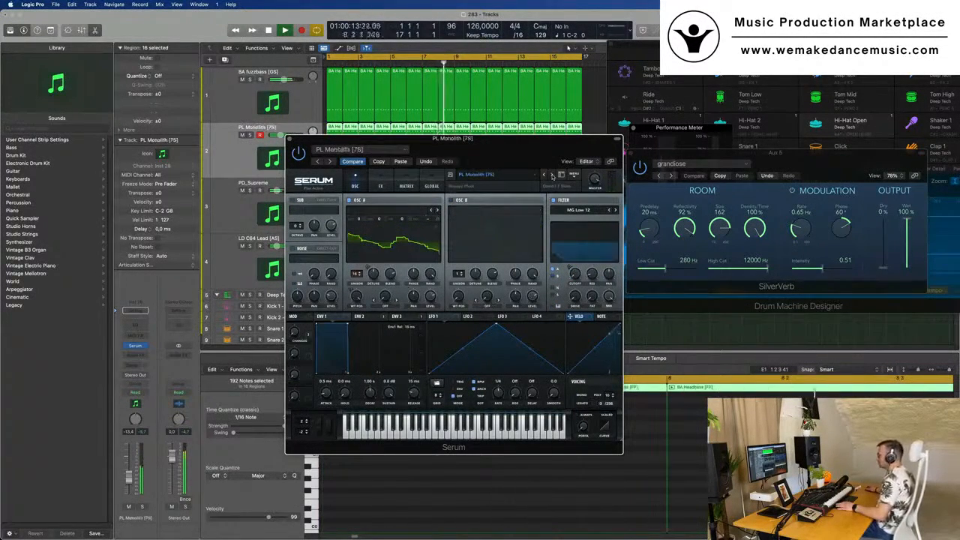
click(552, 175)
click(552, 176)
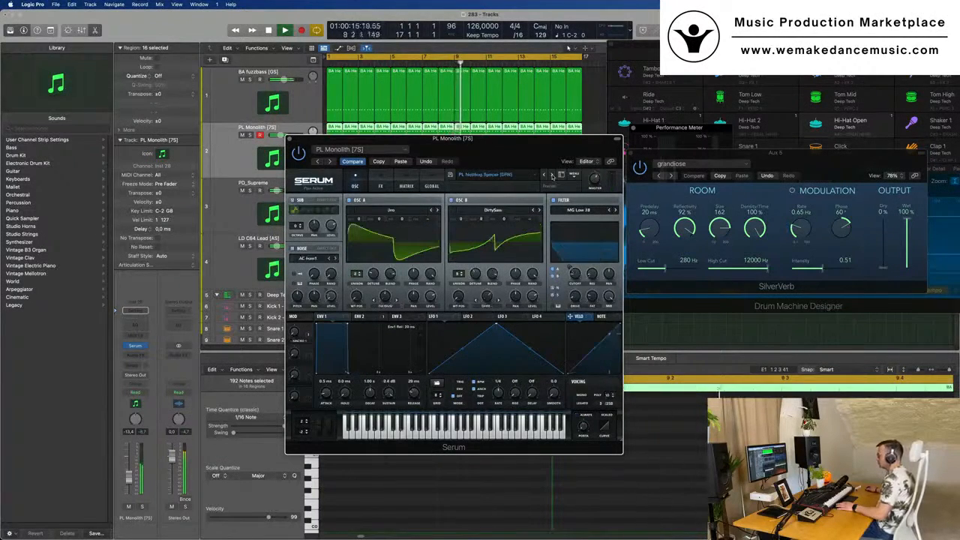
Return Serum to the PL Crushed Pluck [AS] preset and readjust its filter cutoff while the loop plays.
click(552, 176)
drag(499, 148, 567, 126)
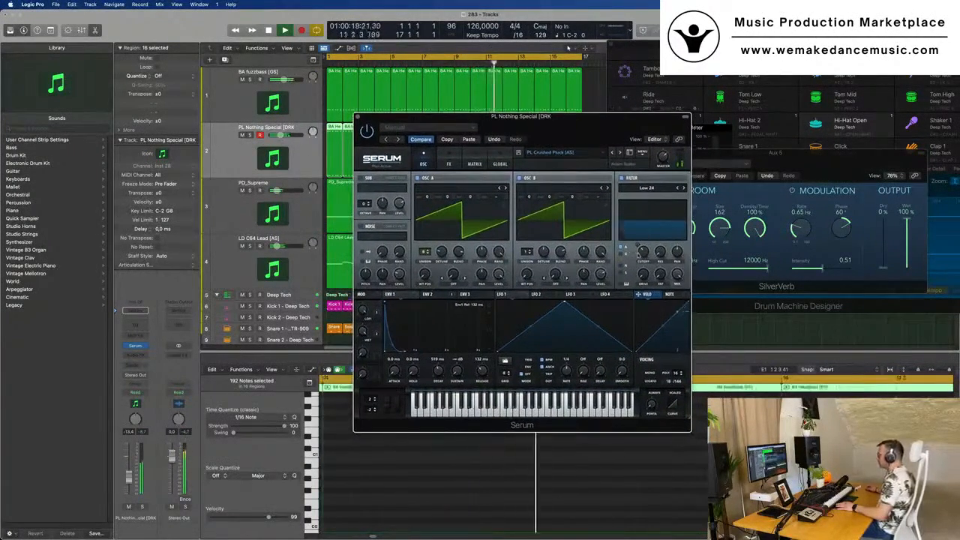
drag(643, 229, 645, 256)
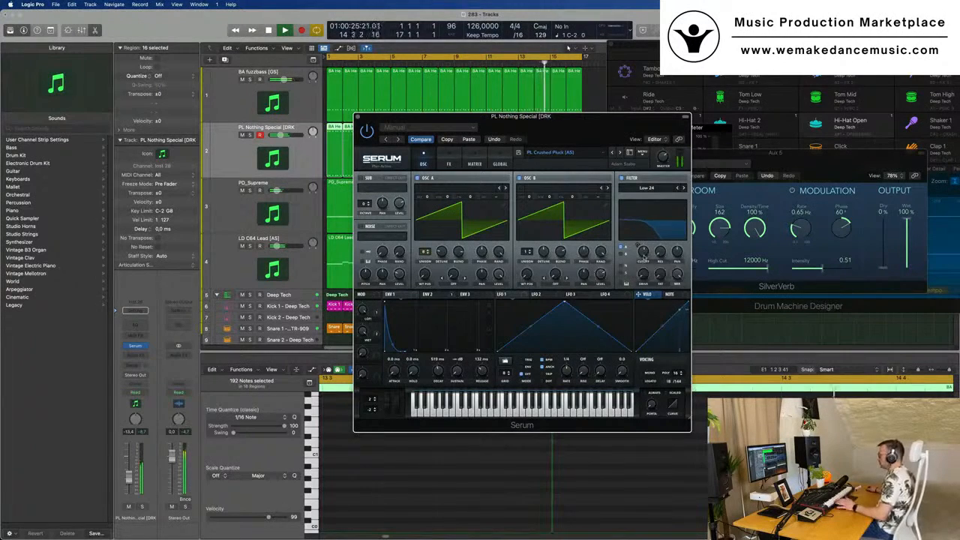
drag(591, 125, 618, 116)
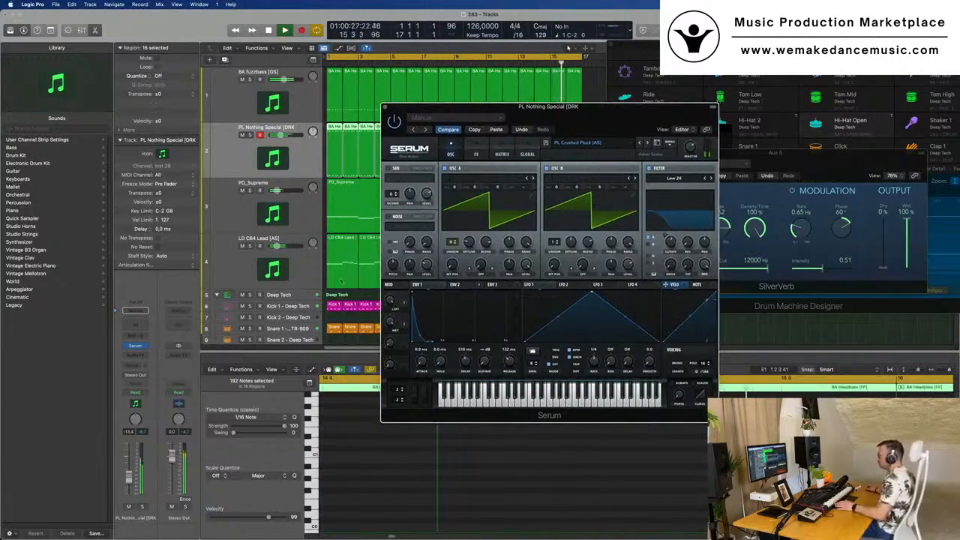
Show Serum's effects page and enlarge the plug-in window so the delay controls are easier to read.
click(477, 155)
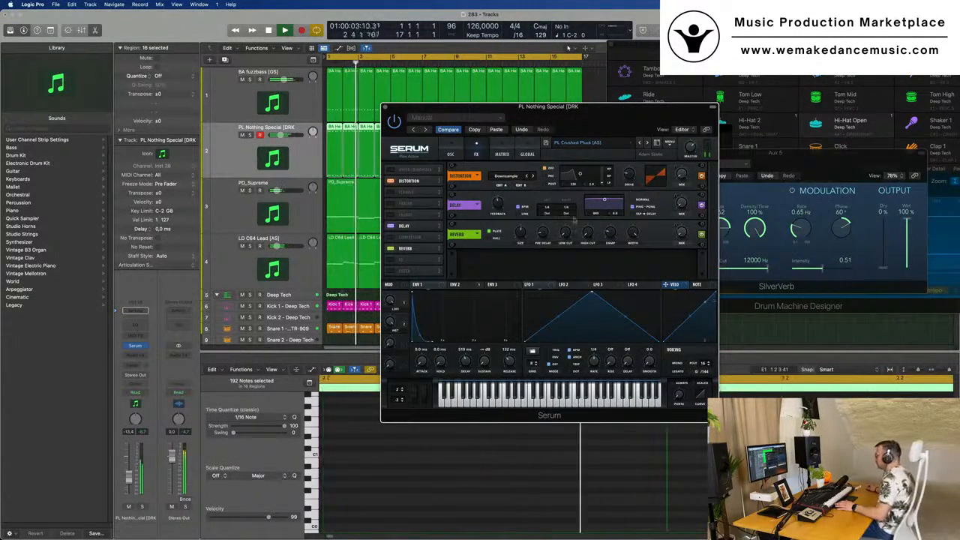
mouse_move(682, 205)
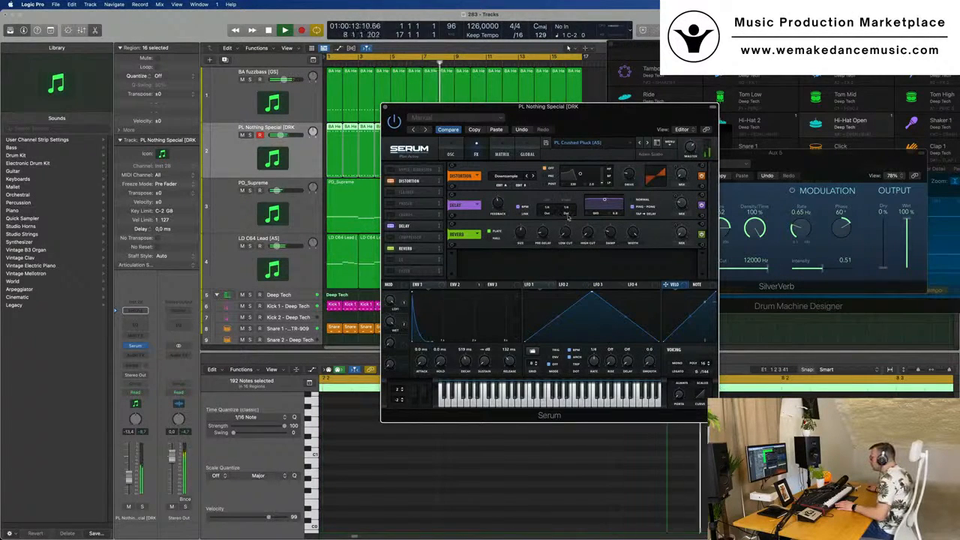
drag(657, 112, 549, 104)
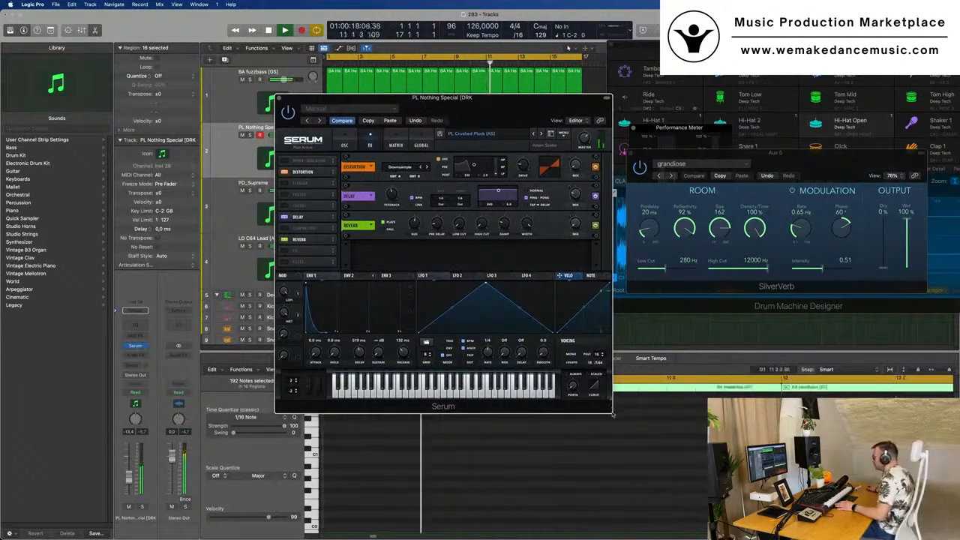
drag(616, 406, 707, 491)
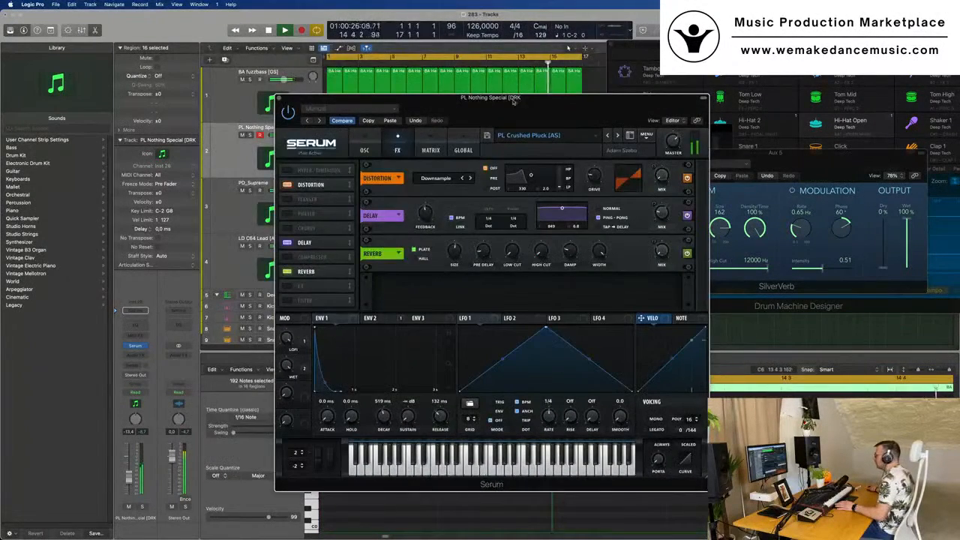
drag(515, 103, 444, 63)
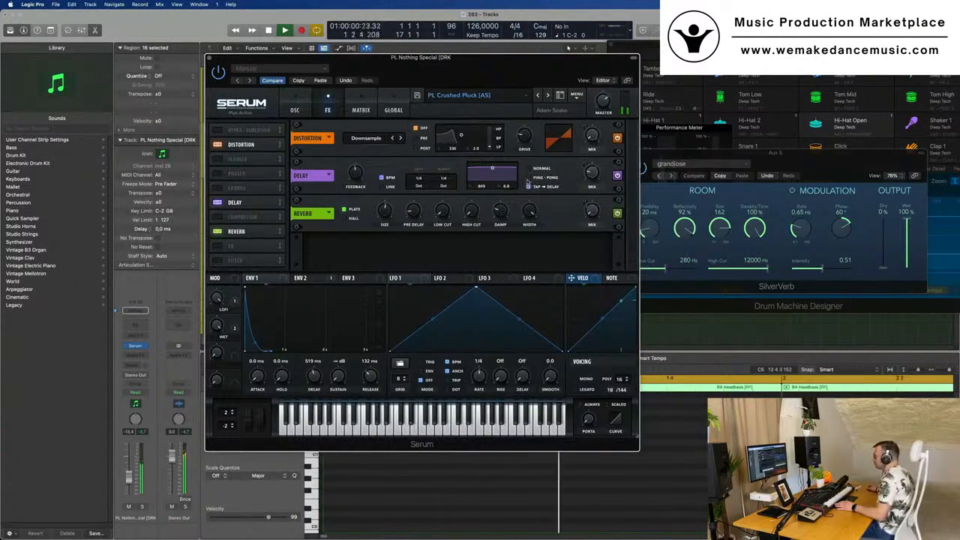
Set Serum's delay mode to Ping-Pong and adjust its delay feedback.
click(528, 178)
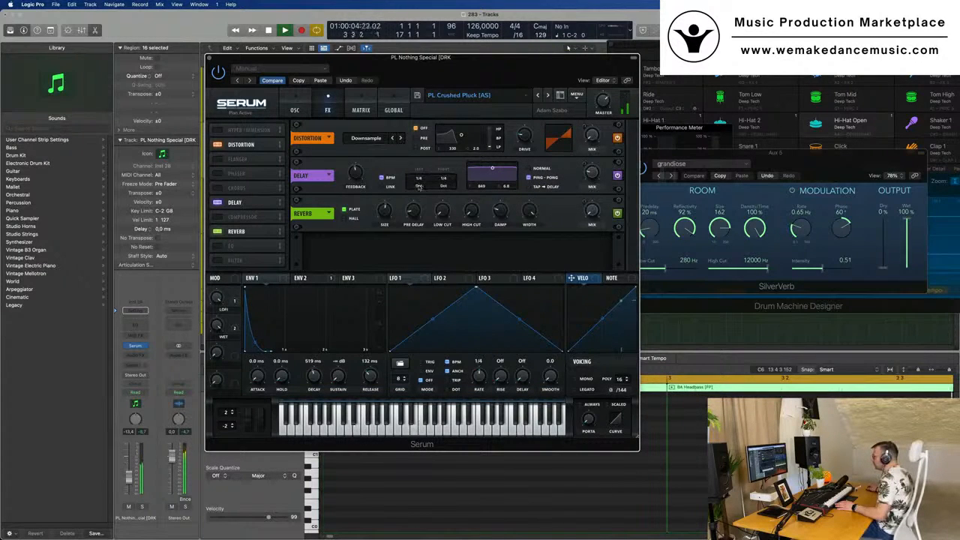
drag(420, 188, 419, 180)
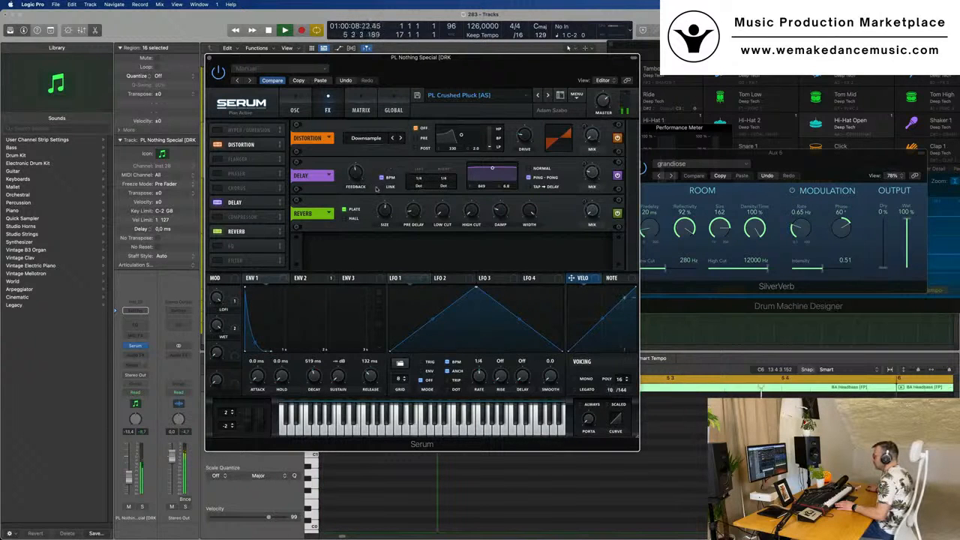
drag(355, 173, 357, 189)
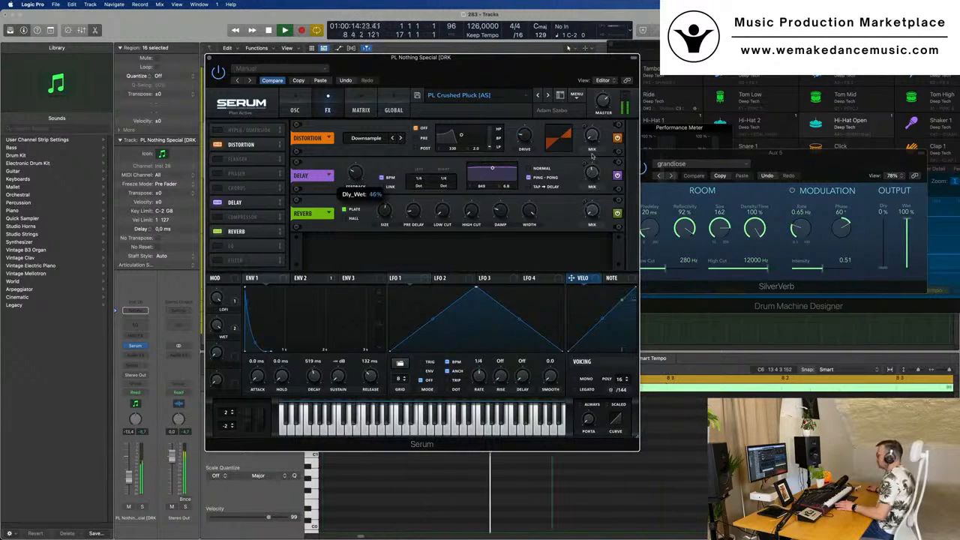
Lower the wet mix of Serum's delay during playback and close the plug-in window.
drag(592, 171, 591, 178)
drag(510, 64, 689, 71)
mouse_move(771, 180)
mouse_down()
mouse_move(772, 152)
mouse_move(770, 185)
mouse_up()
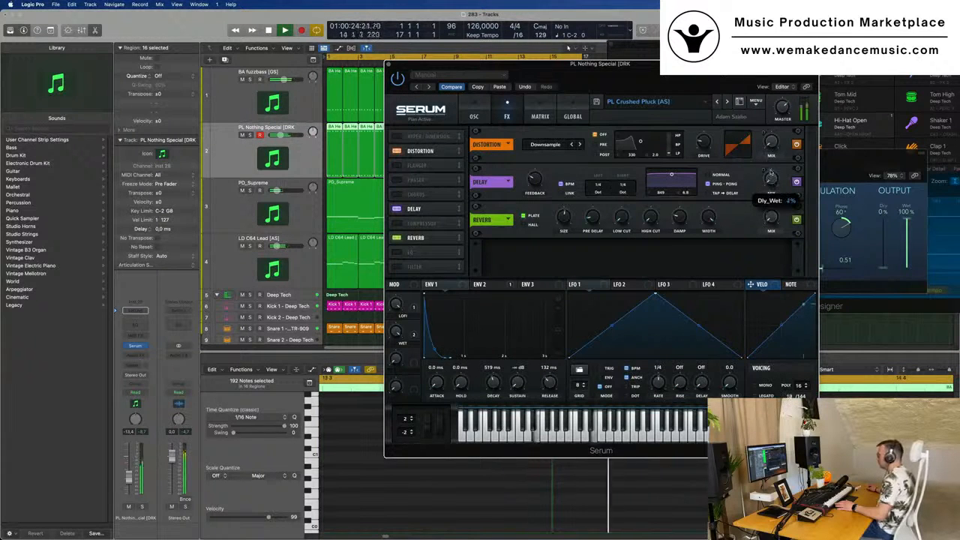
drag(771, 182, 771, 181)
drag(388, 66, 267, 88)
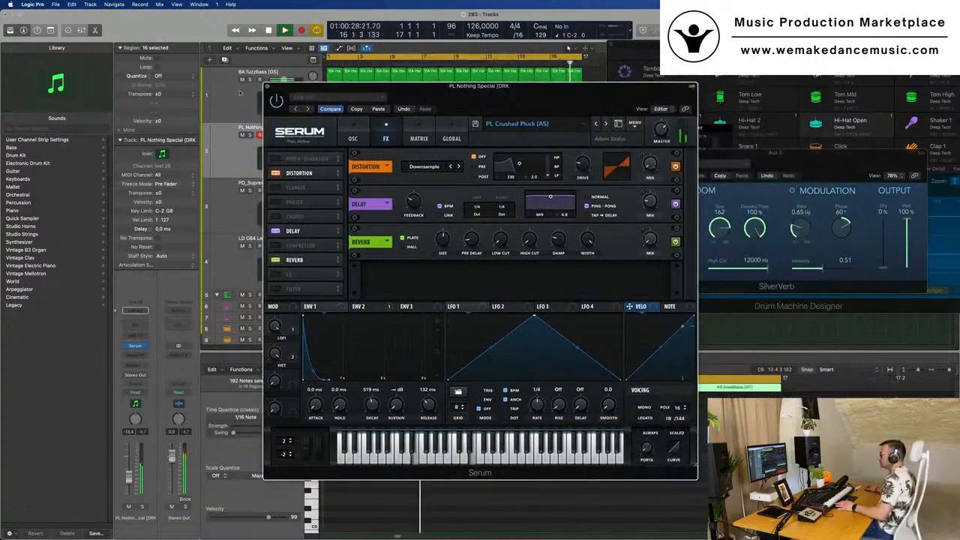
click(267, 86)
Join the last four bass regions on the BA fuzzbass track, bars 13 to 16, into one region and stop playback.
key(super+Left)
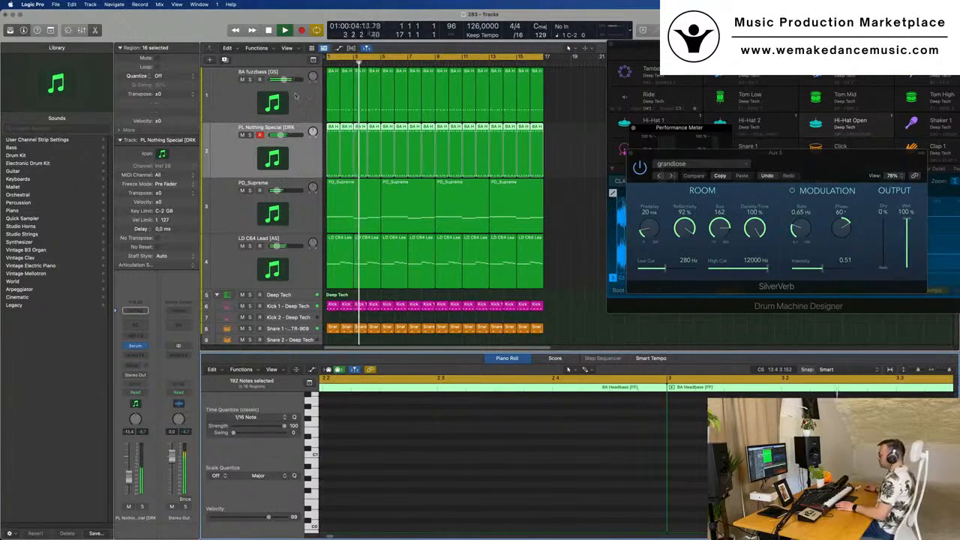
click(335, 83)
super+click(346, 83)
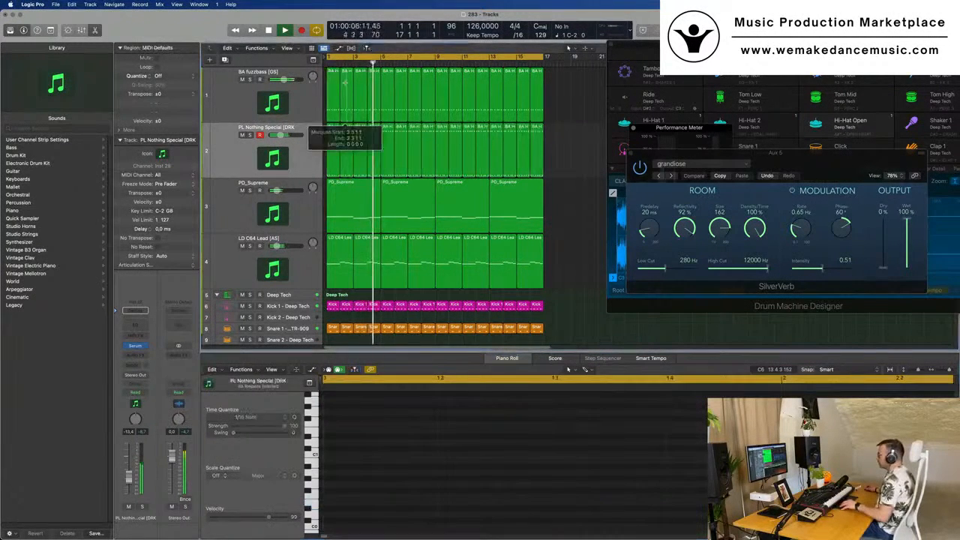
drag(560, 95, 497, 111)
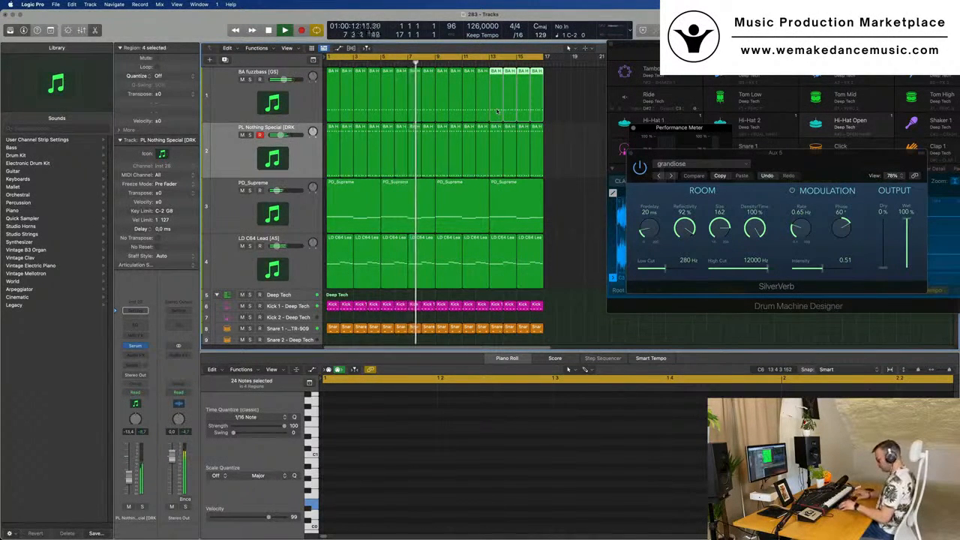
key(super+j)
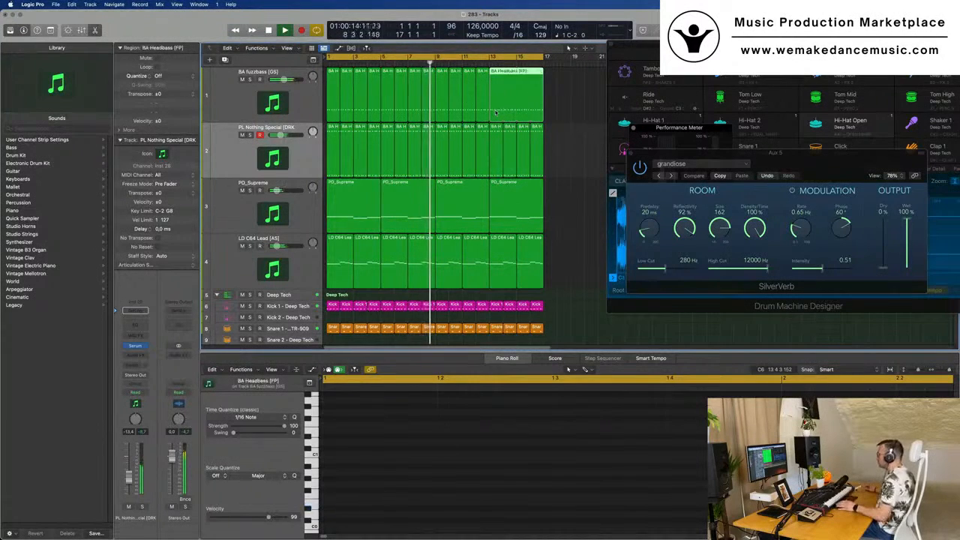
key(space)
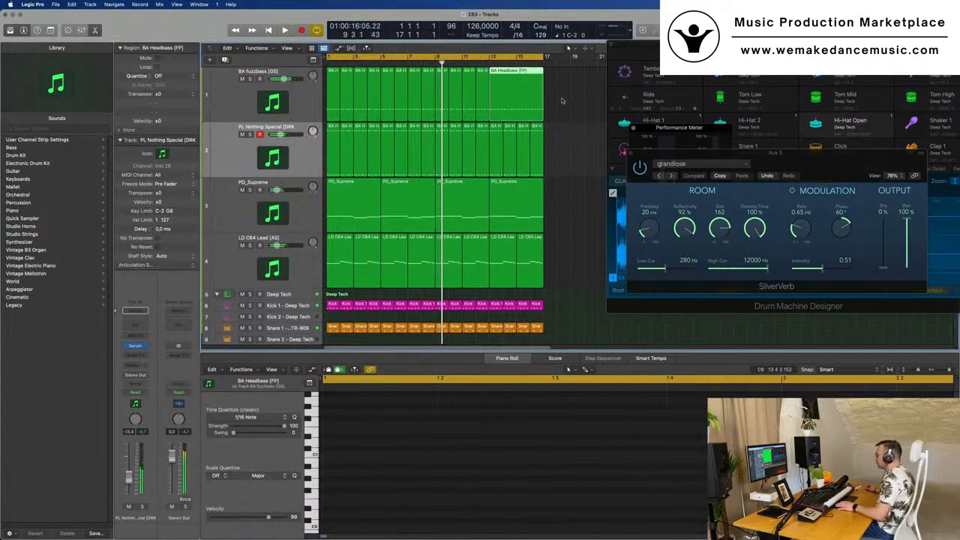
Examine the bass, pluck and pad notes from bar 13 in the Piano Roll and move the PL Nothing Special track below PD_Supreme.
drag(571, 93, 494, 223)
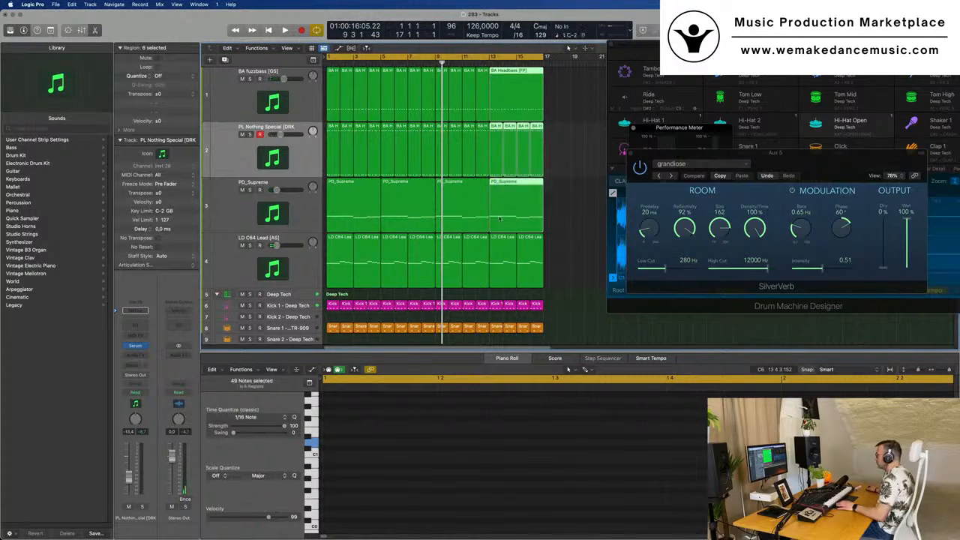
key(e)
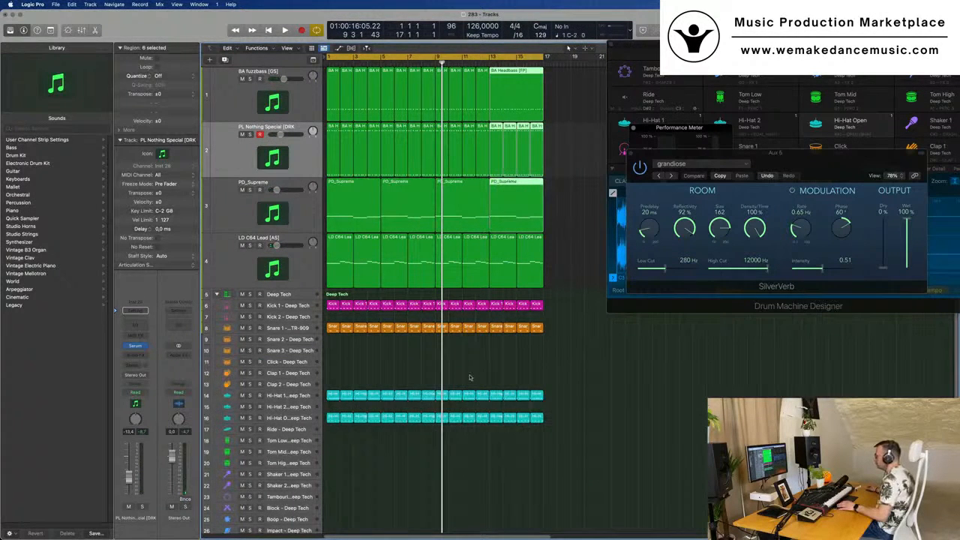
key(e)
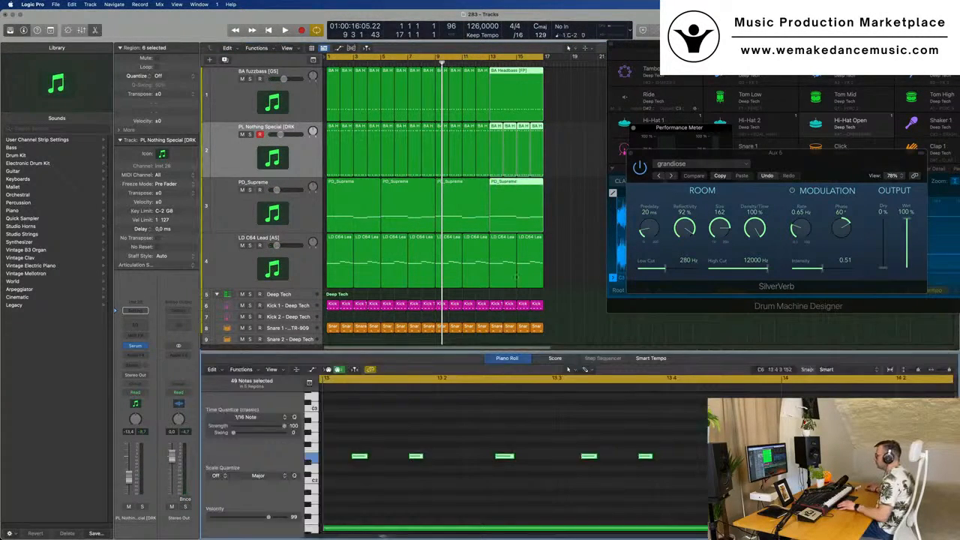
scroll(488, 435, down, 5)
scroll(488, 433, down, 5)
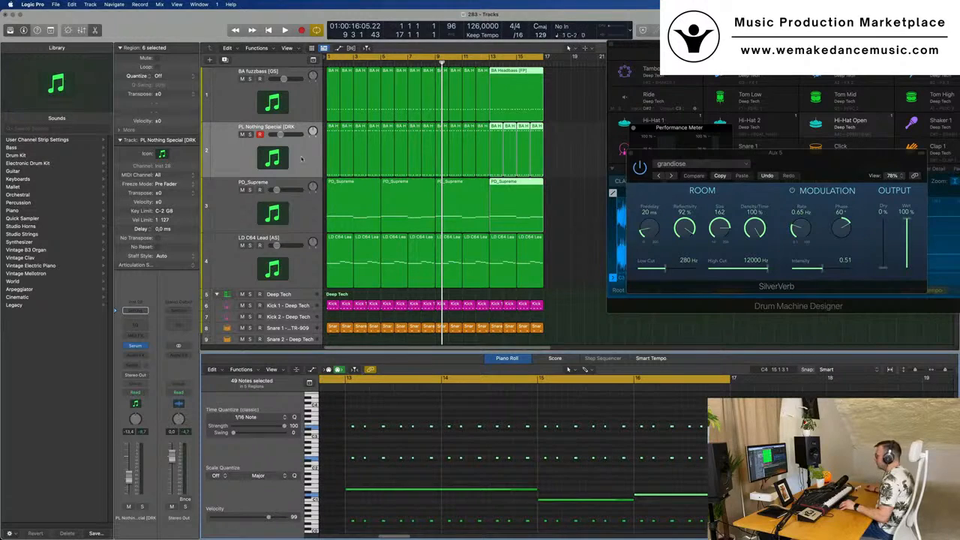
click(569, 144)
drag(297, 153, 297, 210)
Show the final four-bar bass and pad regions together in the Piano Roll and lower the bass notes in bars 15 and 16 to follow the pad.
drag(568, 98, 503, 155)
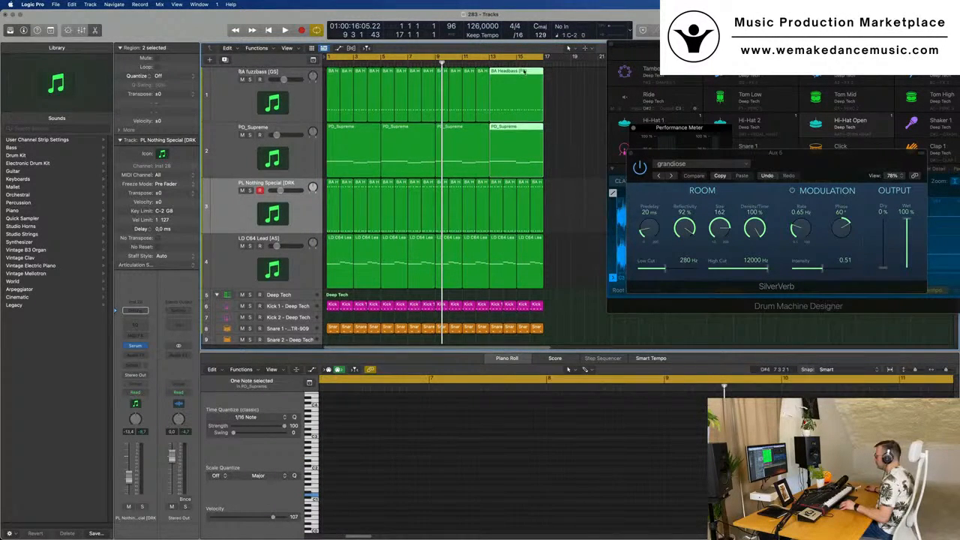
key(e)
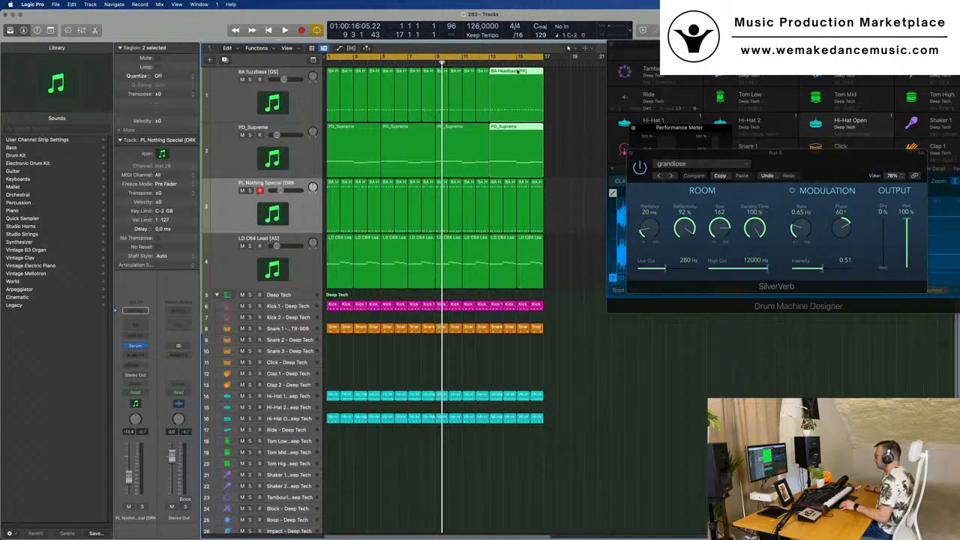
key(e)
scroll(399, 453, up, 3)
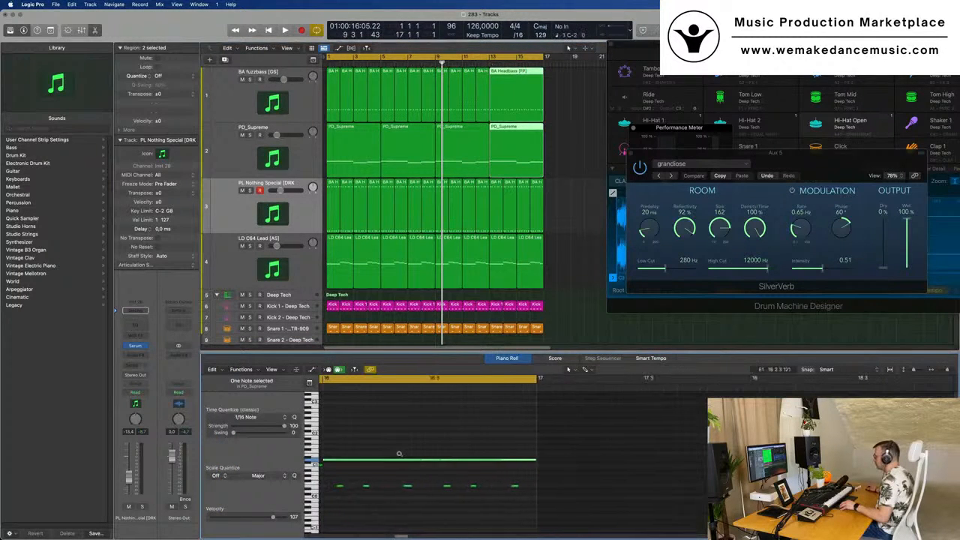
scroll(399, 453, up, 5)
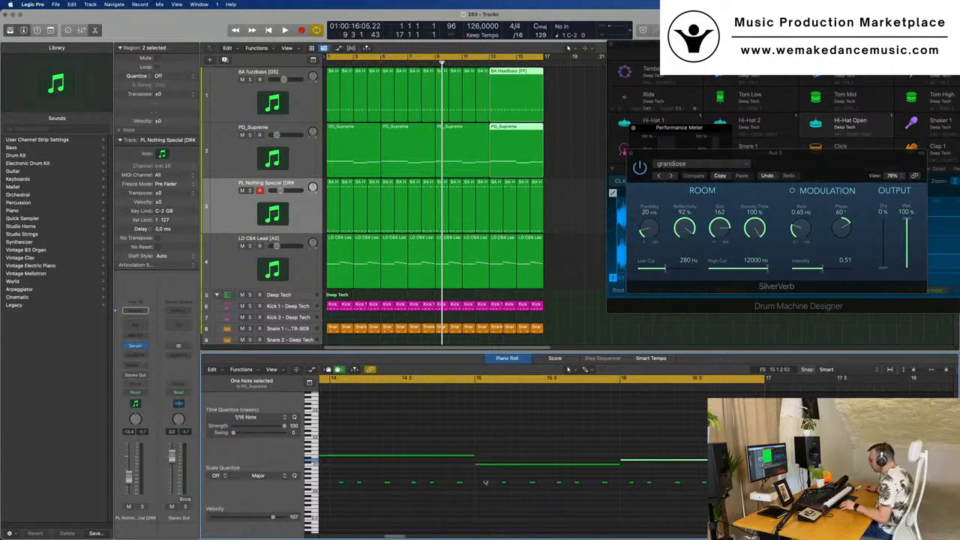
drag(482, 478, 611, 493)
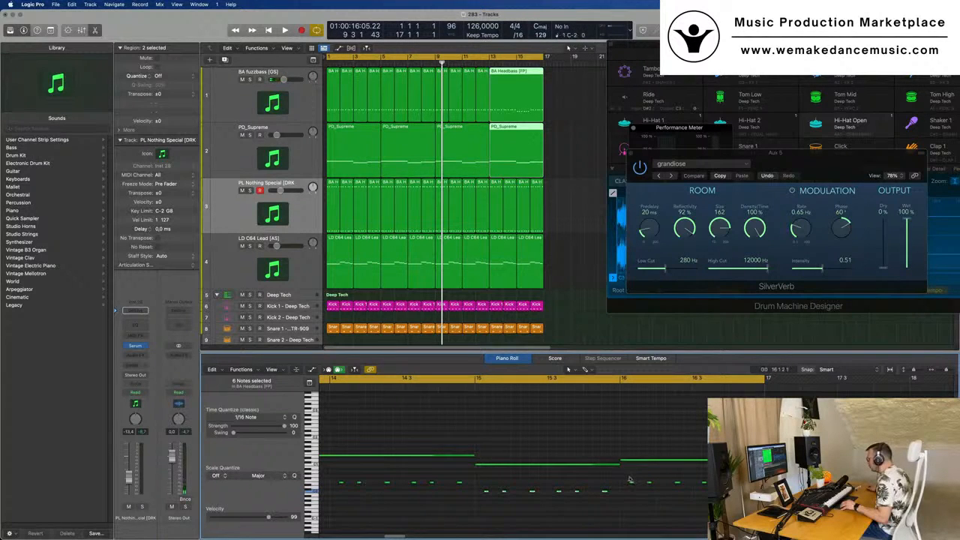
drag(629, 476, 760, 487)
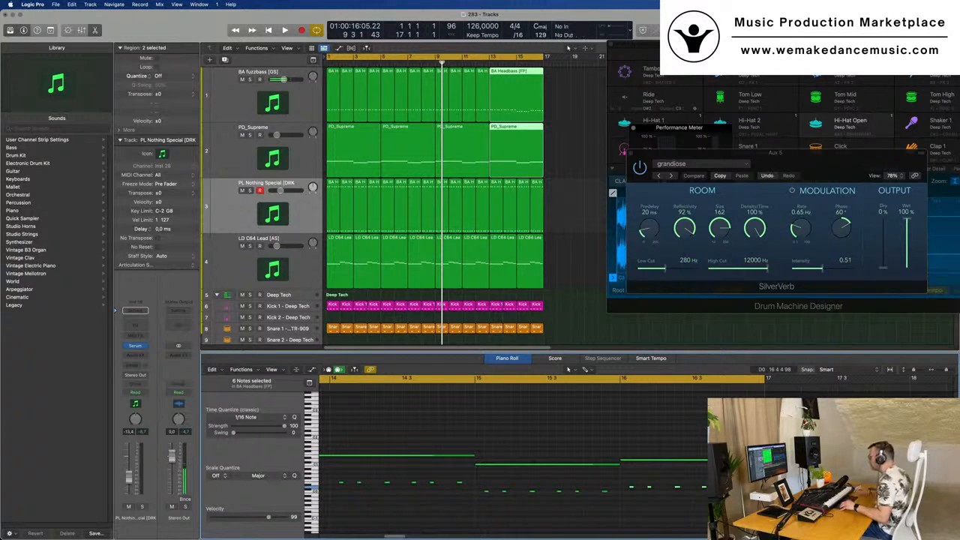
Set the cycle range to bars 13 to 16 and play it to check the new bass notes against the pad.
drag(490, 58, 543, 58)
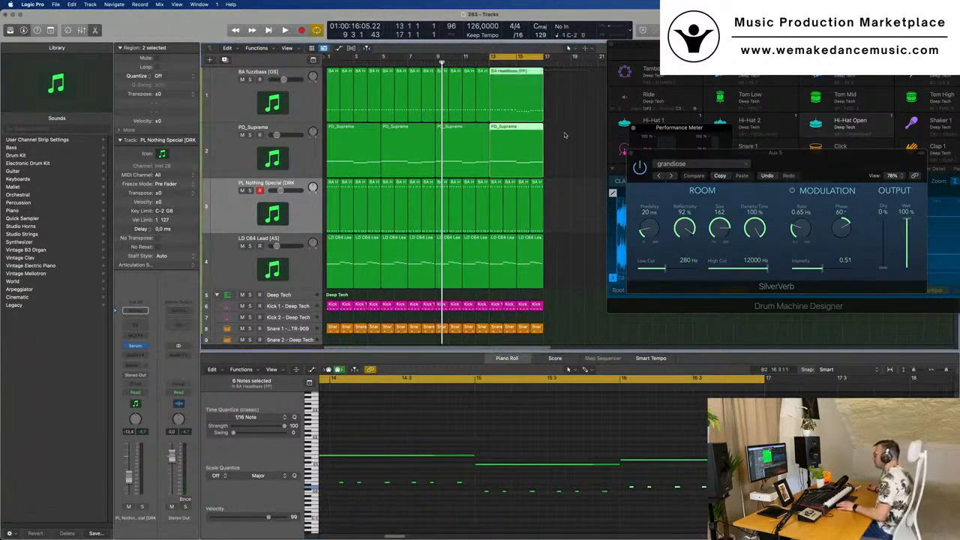
key(space)
scroll(567, 146, down, 2)
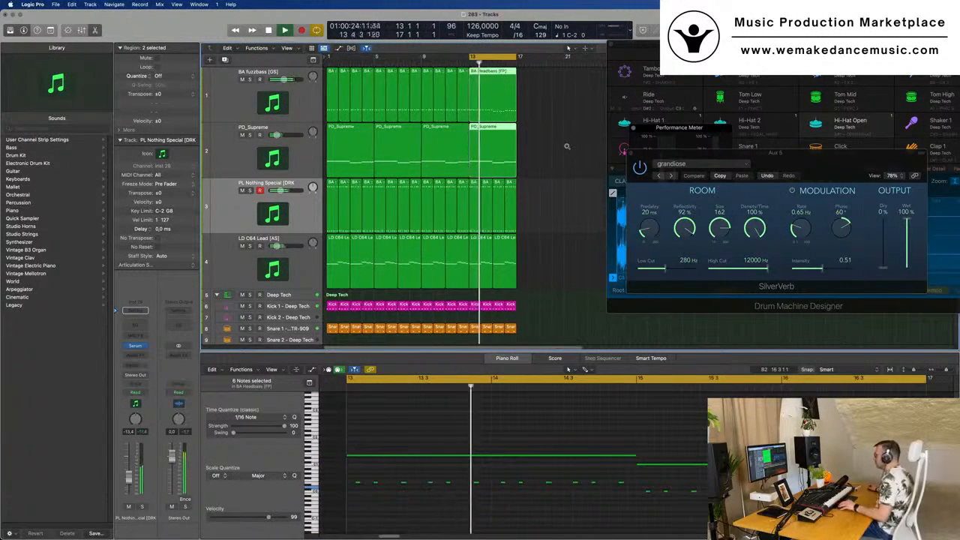
scroll(567, 146, down, 1)
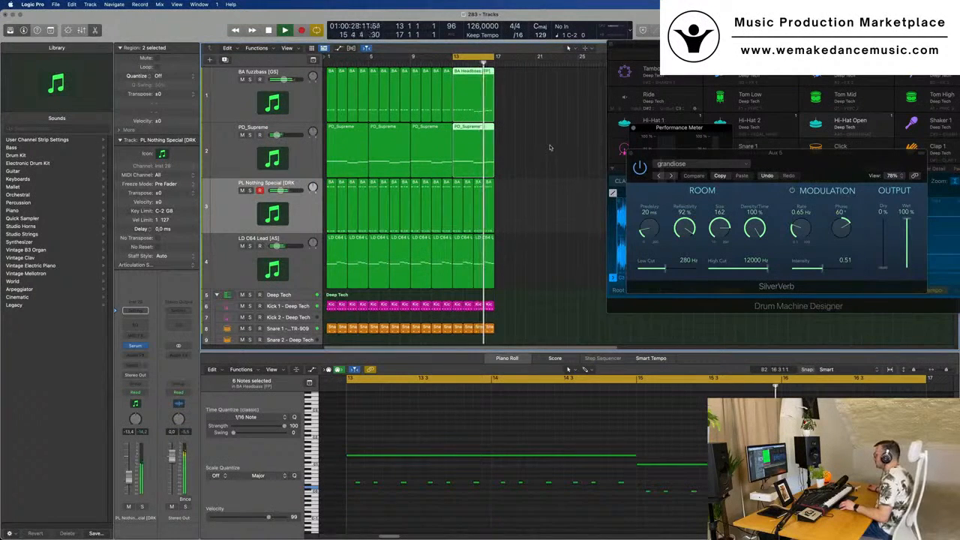
scroll(523, 115, down, 1)
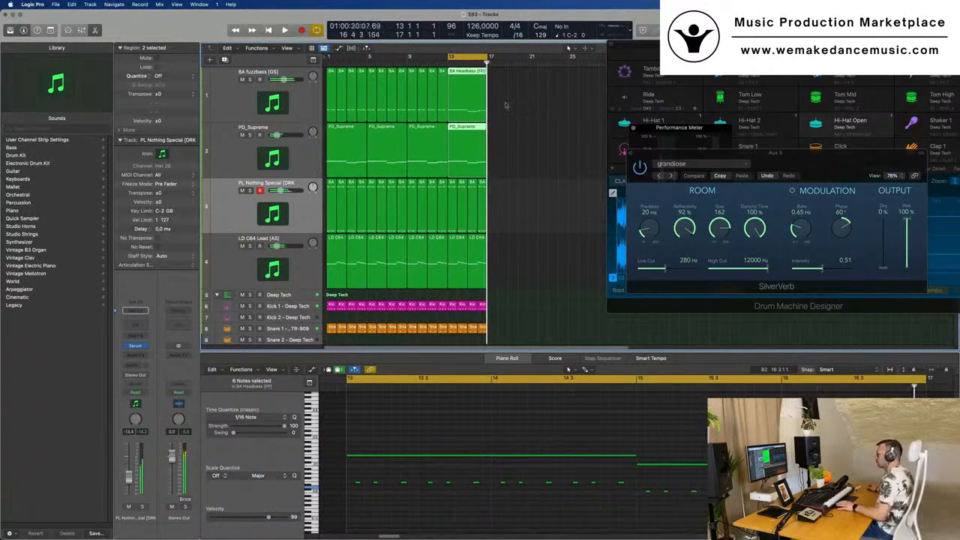
Replace the bass regions in bars 1 to 12 with three copies of the edited four-bar bass region from bar 13.
click(329, 87)
drag(335, 82, 441, 94)
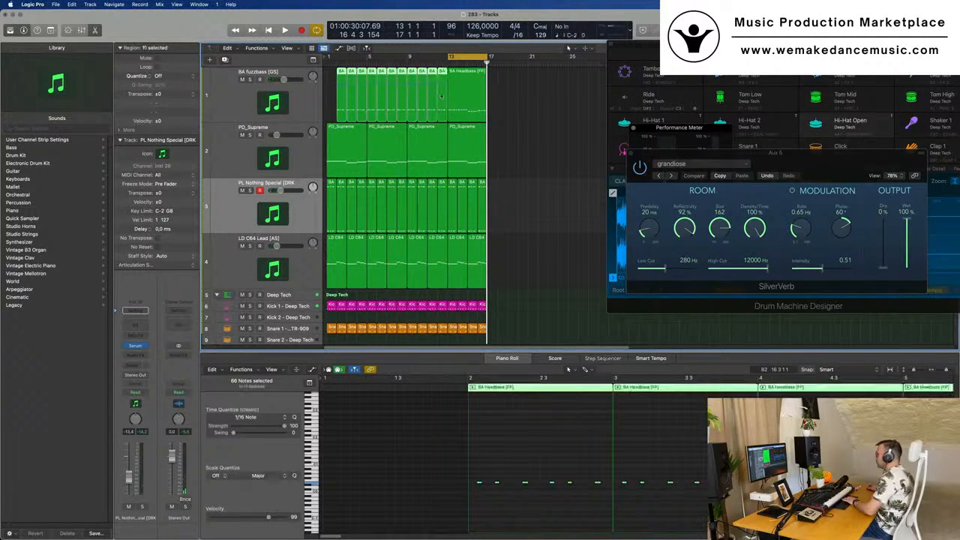
click(465, 73)
mouse_move(324, 88)
mouse_down()
mouse_move(432, 92)
mouse_move(460, 77)
mouse_move(338, 84)
mouse_up()
key(Delete)
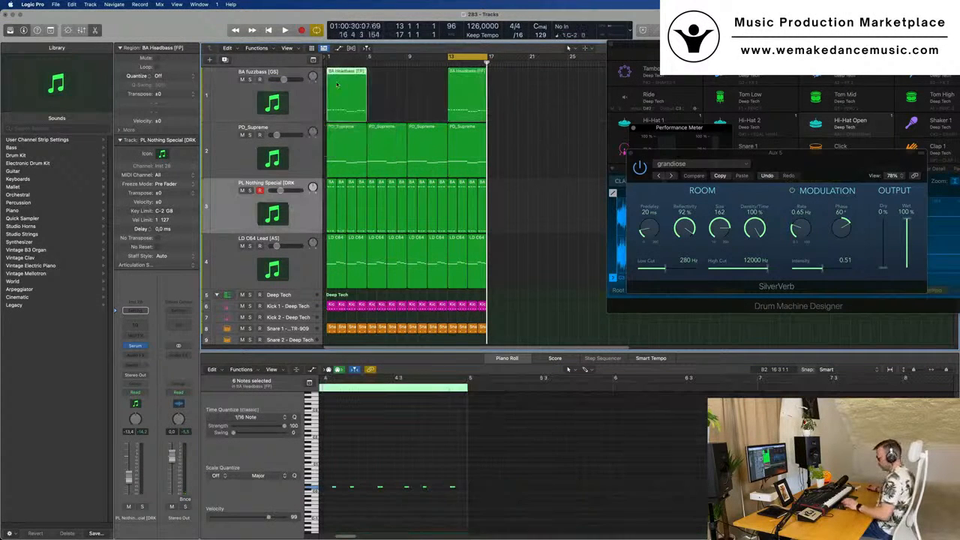
key(super+r)
key(super+r)
Extend the cycle range back to bar 1 to cover all 16 bars and play the loop from the start.
key(space)
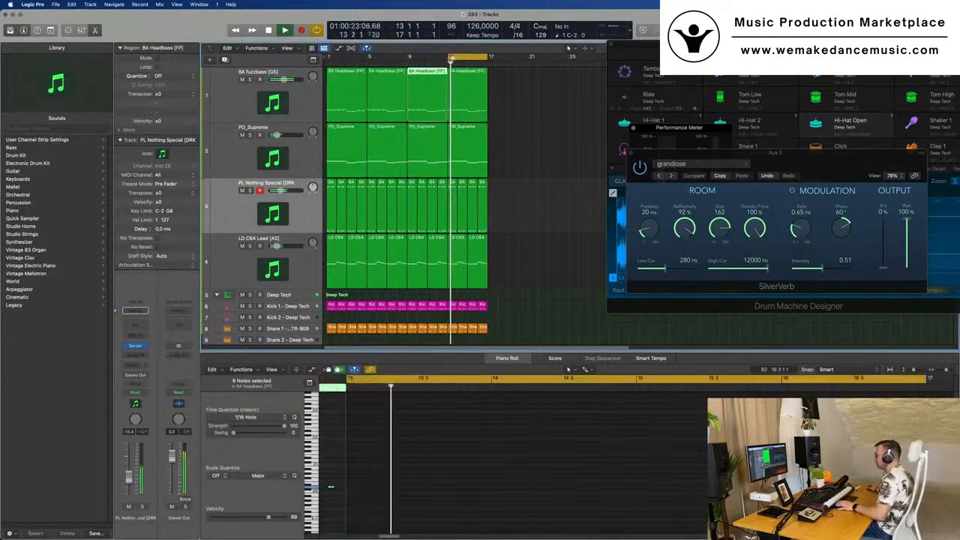
drag(450, 58, 328, 69)
key(space)
key(space)
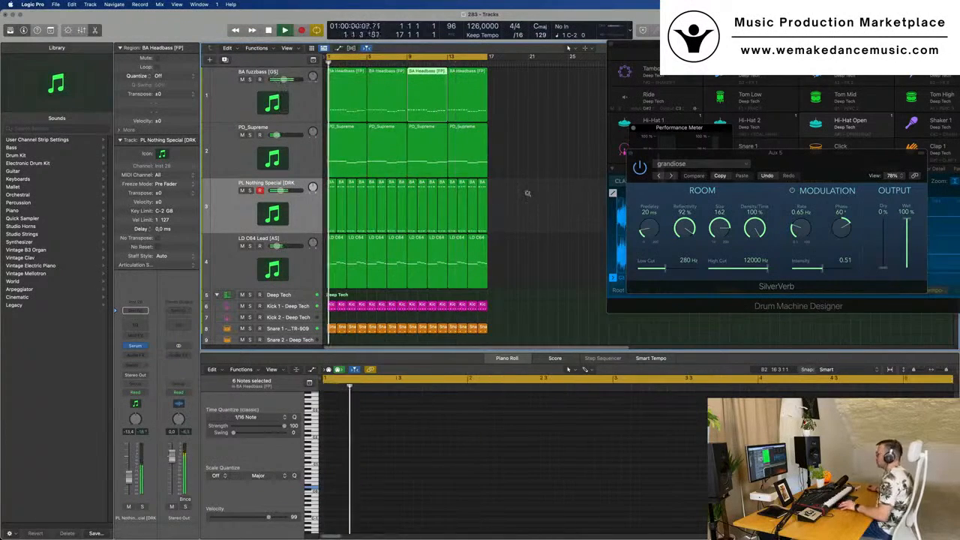
key(super+Left)
Mute the LD C64 Lead track, play the arrangement, and zoom out to show the drum tracks.
click(241, 246)
key(space)
key(space)
scroll(488, 238, left, 4)
scroll(489, 238, down, 3)
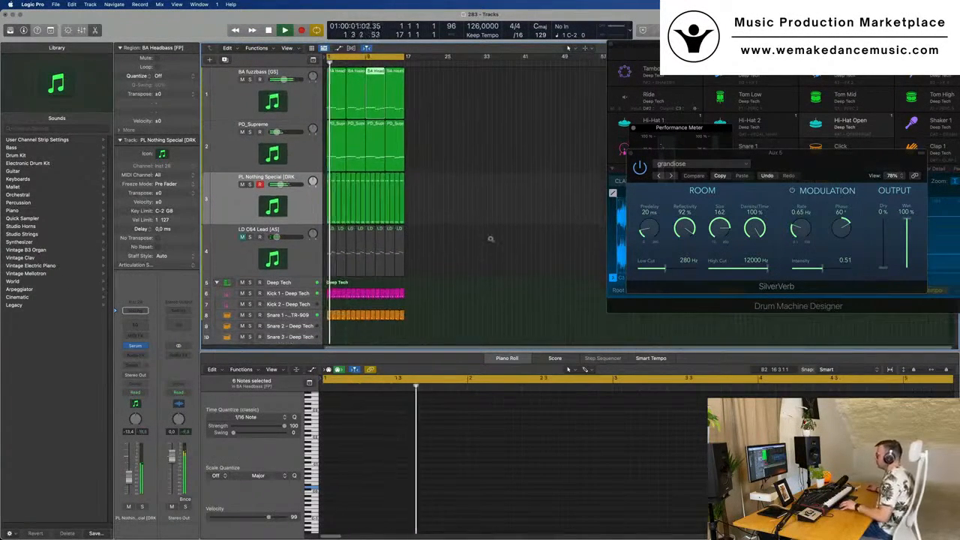
scroll(464, 235, down, 2)
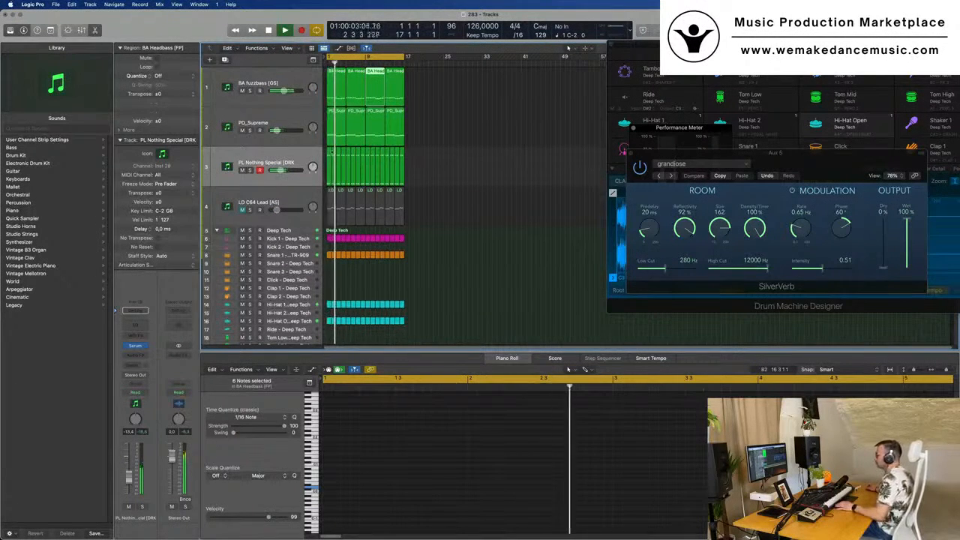
Select the PL Nothing Special track and lower its volume to about -22 dB during playback.
click(260, 162)
key(space)
drag(128, 477, 129, 493)
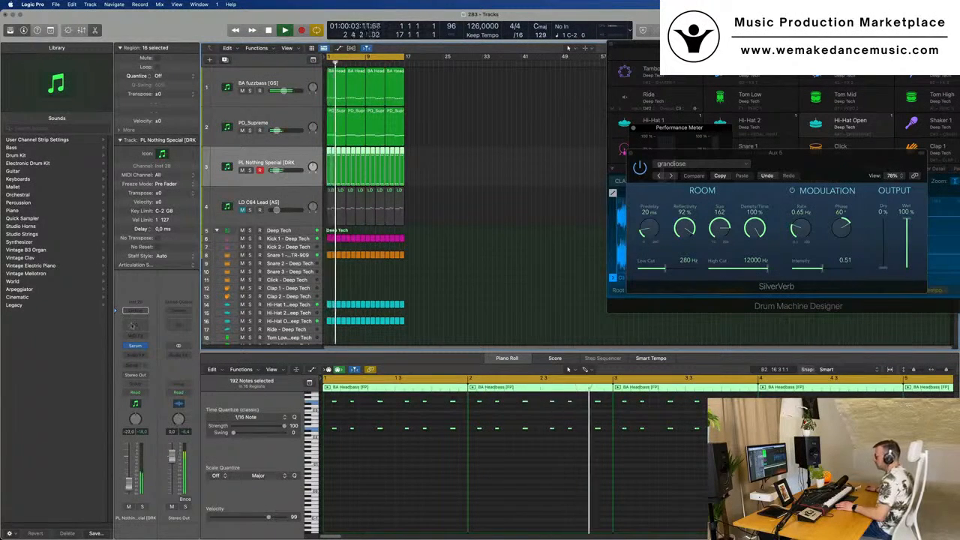
Lower the filter cutoff in the pluck's Serum and raise its track volume to about -13.4 dB.
click(135, 346)
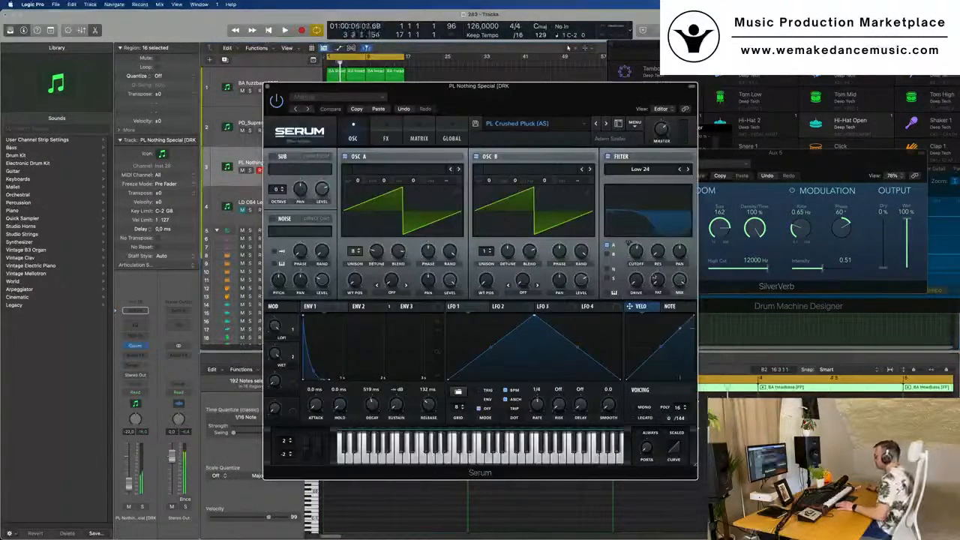
drag(636, 253, 639, 286)
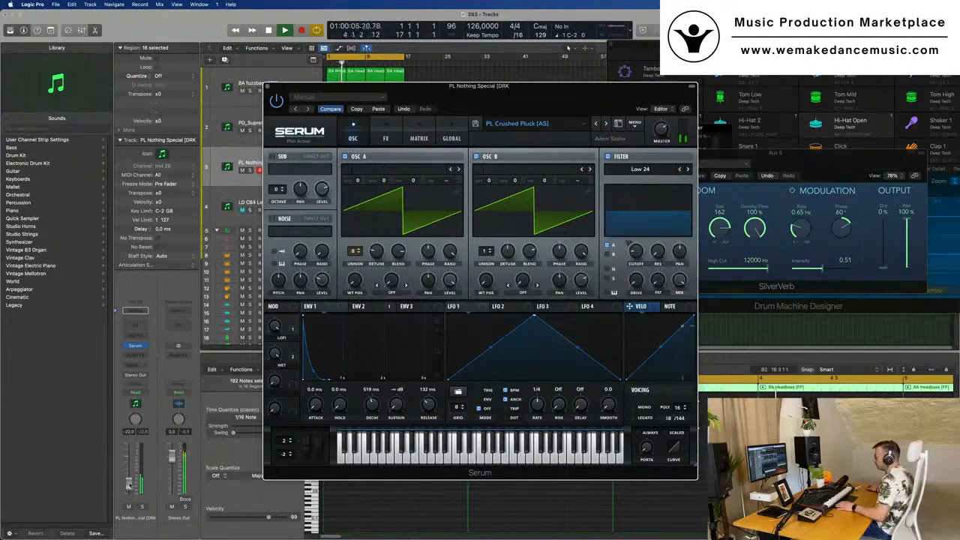
drag(131, 477, 130, 478)
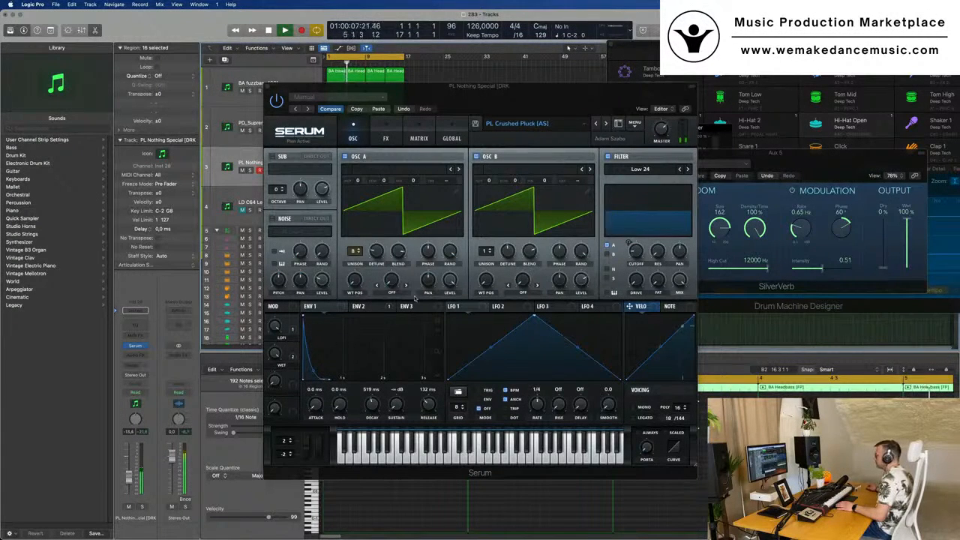
mouse_move(635, 255)
mouse_down()
mouse_move(636, 281)
mouse_move(640, 218)
mouse_move(630, 244)
mouse_up()
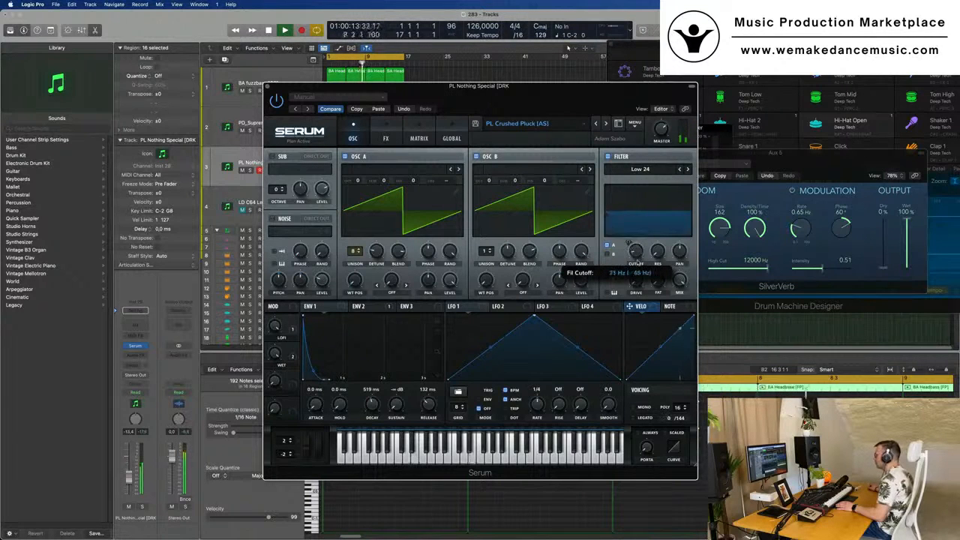
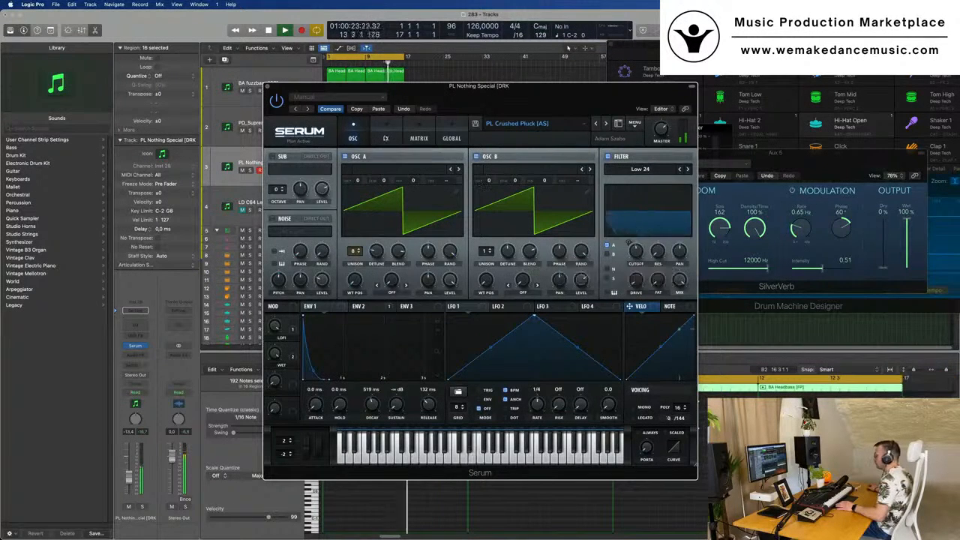
Enable the filter effect on Serum's effects page for the pluck and adjust its cutoff while the loop plays.
click(384, 138)
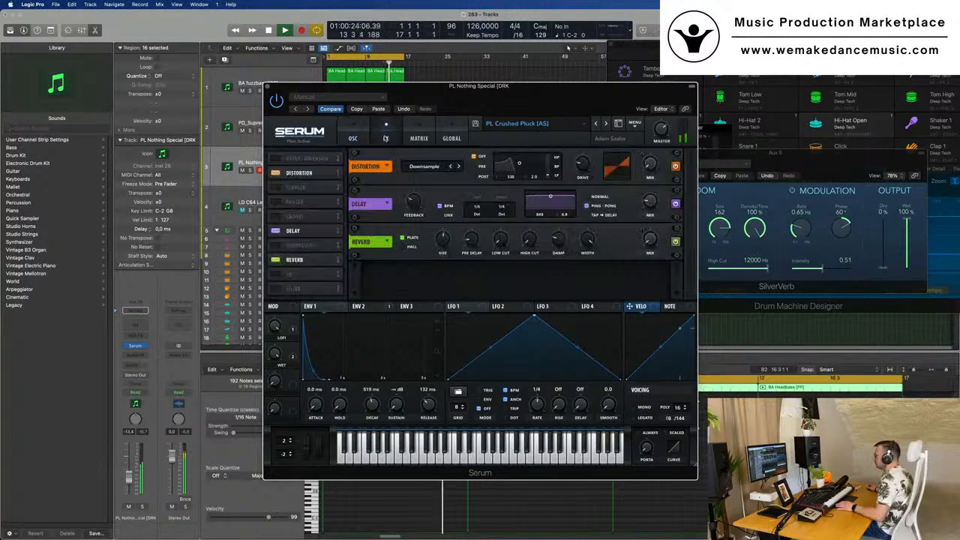
click(275, 289)
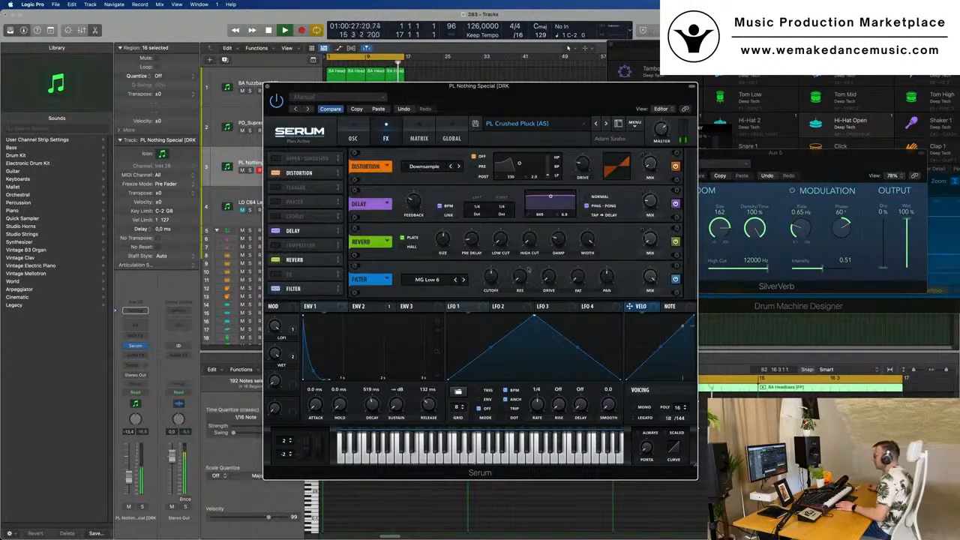
drag(491, 279, 492, 277)
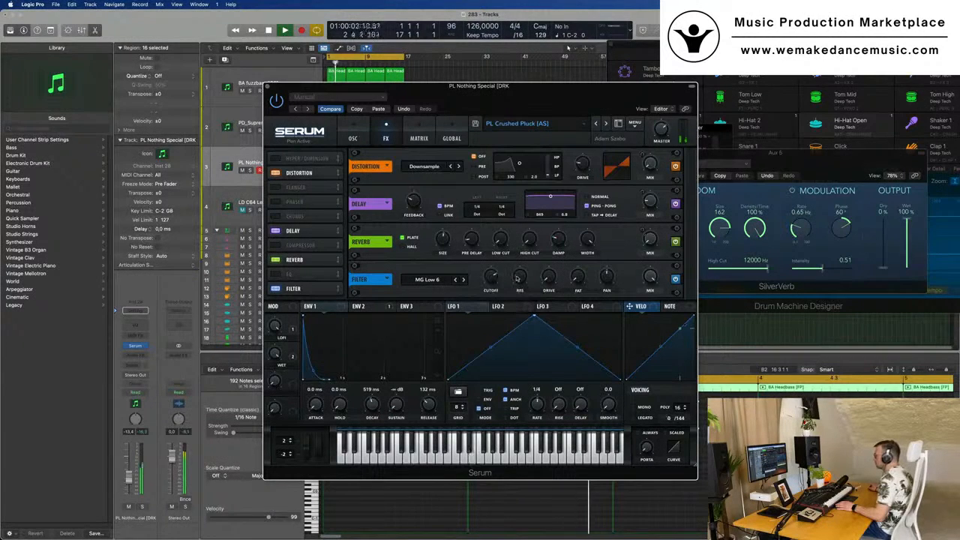
drag(491, 278, 493, 231)
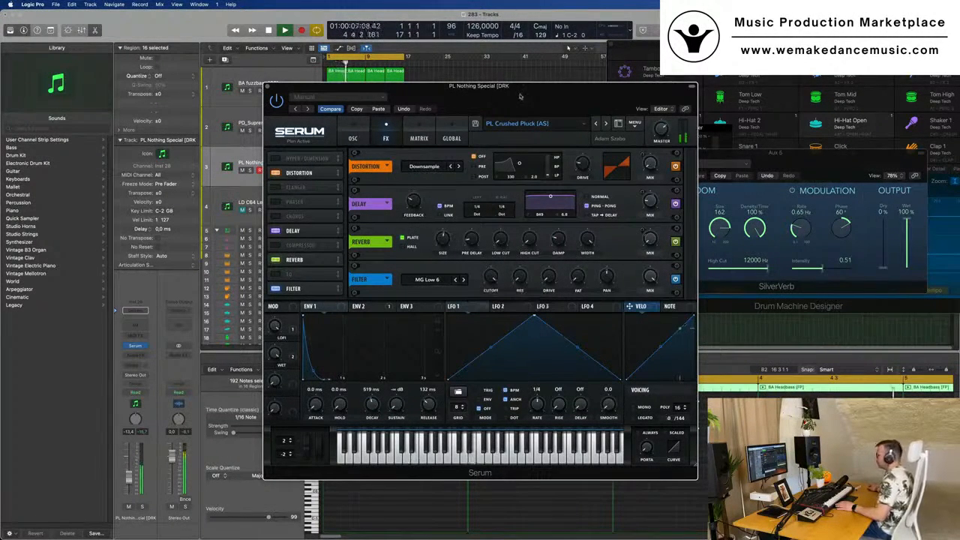
Compare the pluck with and without Serum's delay, set the delay mix to about 12%, and close the plugin window.
drag(519, 90, 649, 100)
drag(622, 288, 624, 313)
drag(682, 112, 736, 141)
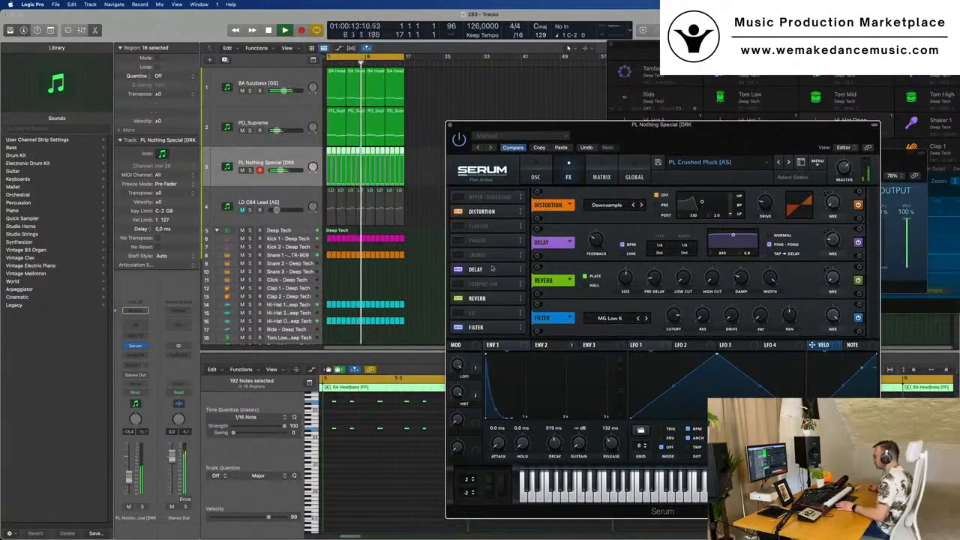
click(458, 269)
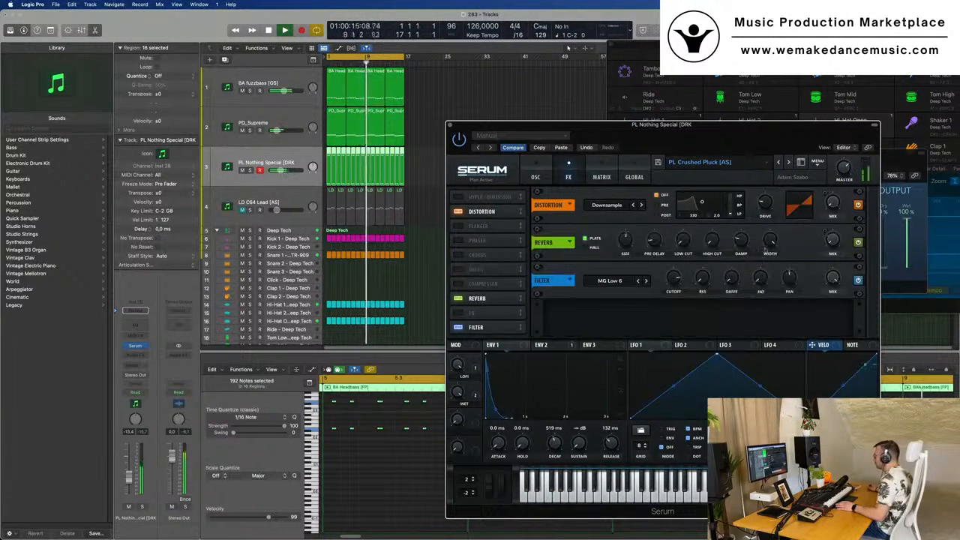
click(459, 269)
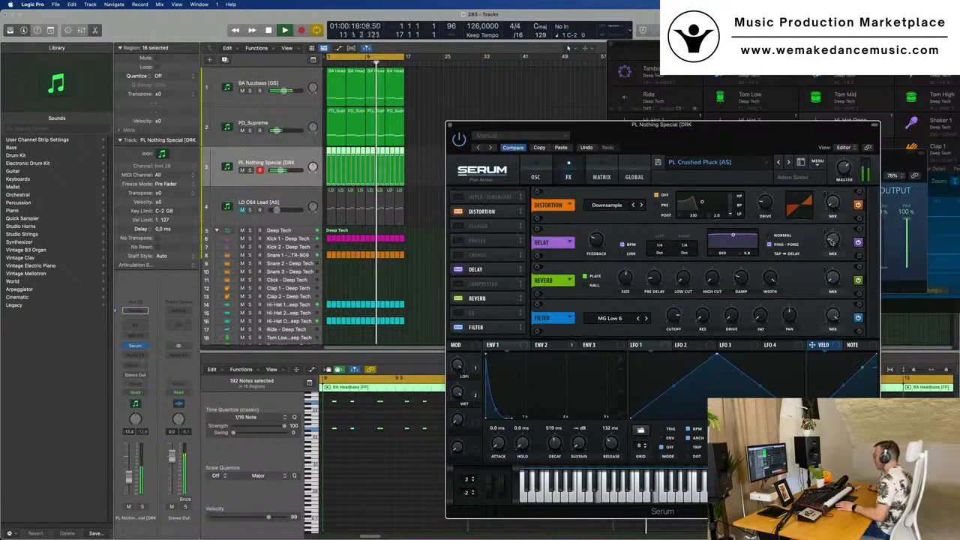
drag(832, 240, 833, 276)
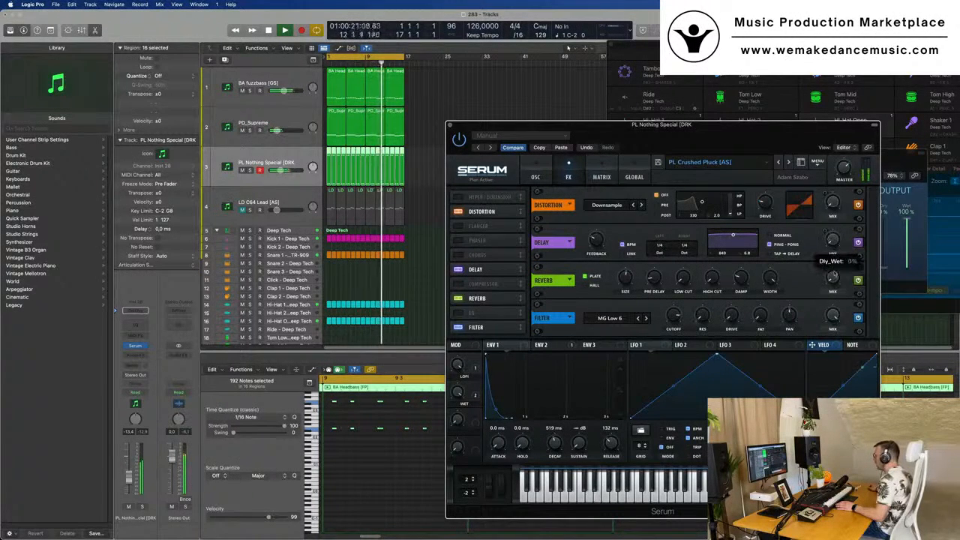
drag(833, 238, 834, 240)
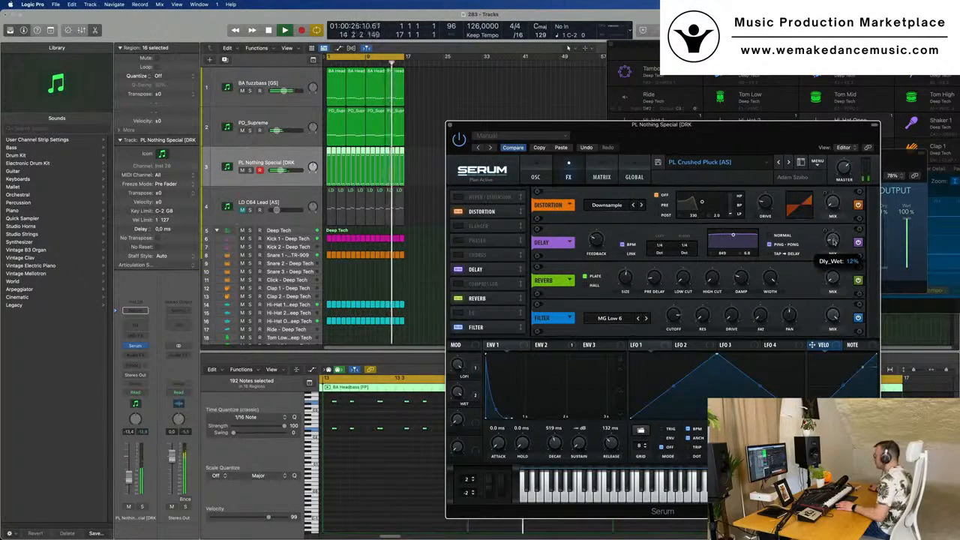
drag(500, 128, 365, 128)
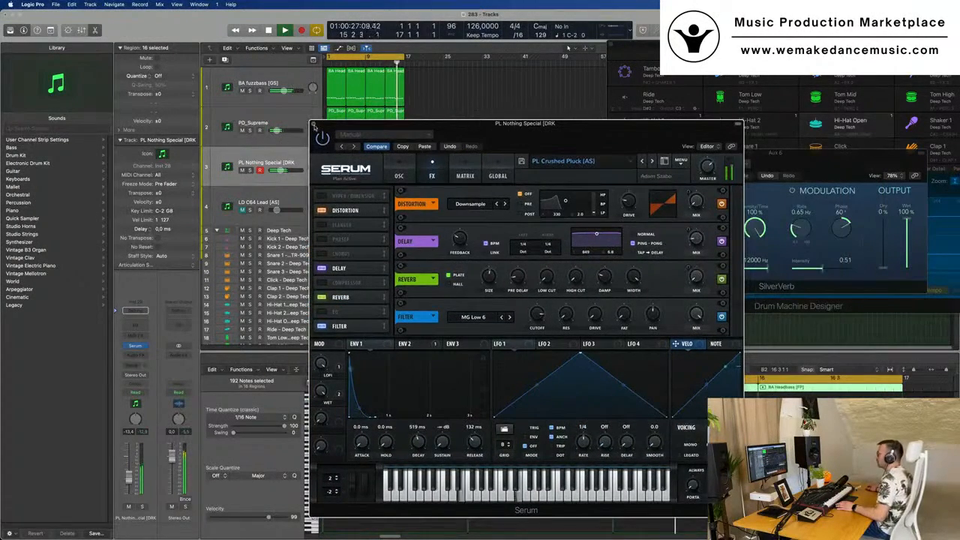
key(super+w)
Compare the PL Nothing Special track muted and unmuted during playback and lower its volume to about -16.2 dB.
click(243, 170)
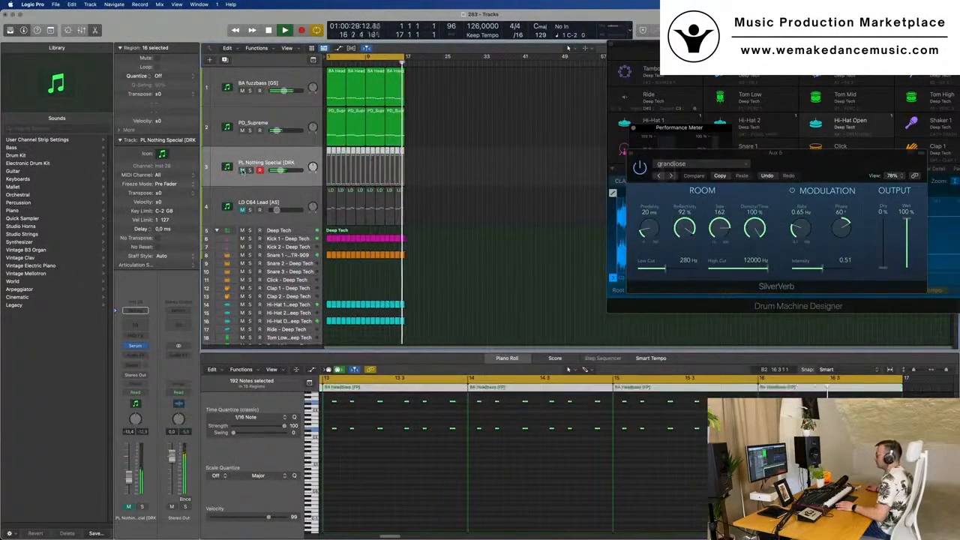
click(243, 171)
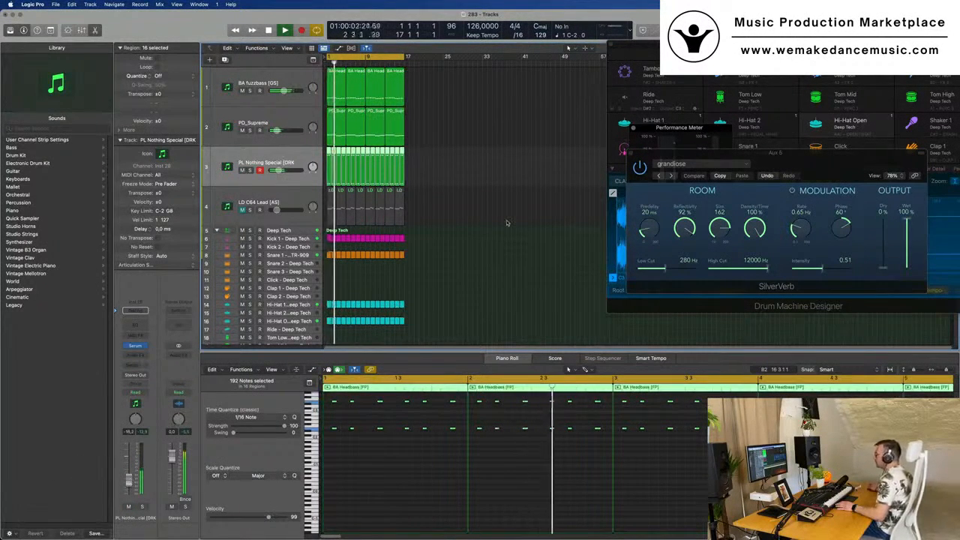
scroll(455, 270, down, 3)
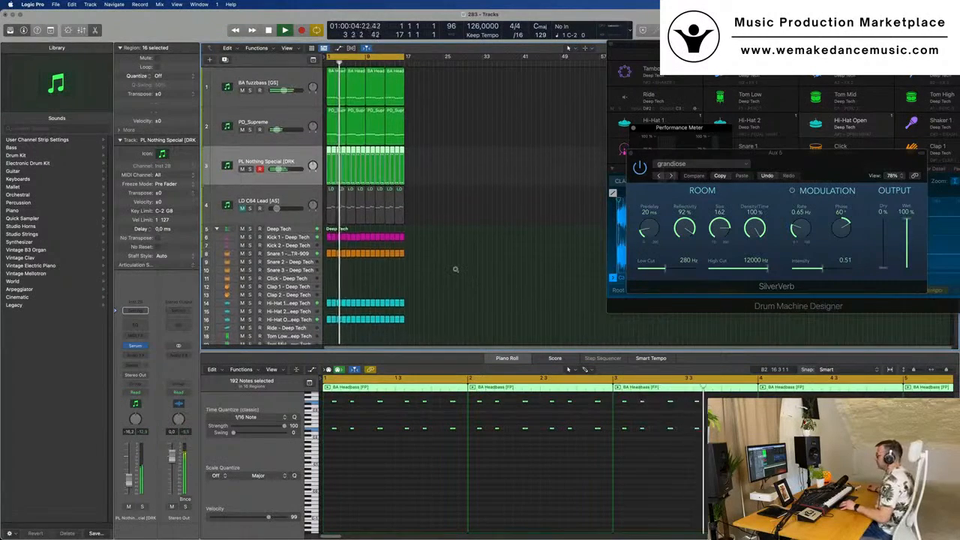
scroll(466, 262, right, 2)
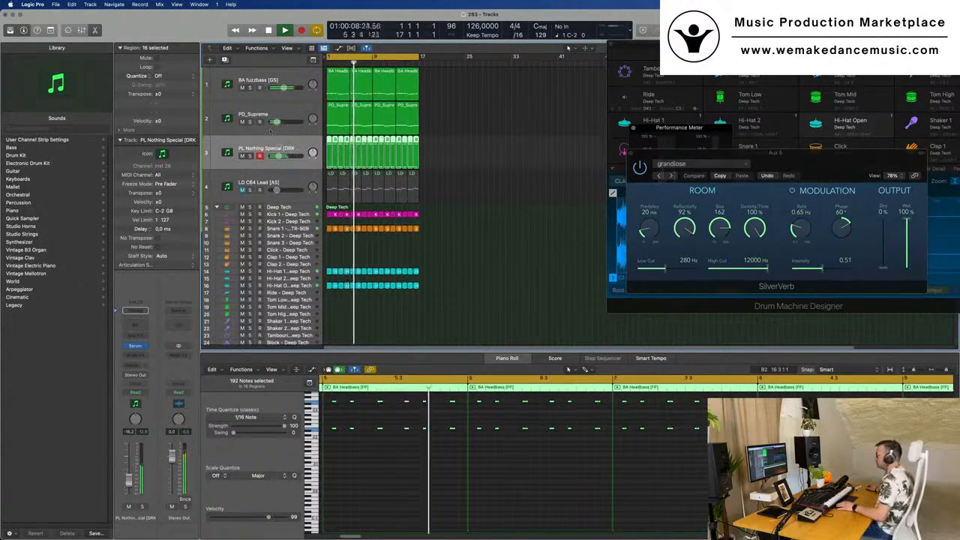
Duplicate the pluck track with its settings and place the first BA Headbass region on the new track at bar 1.
key(alt+super+s)
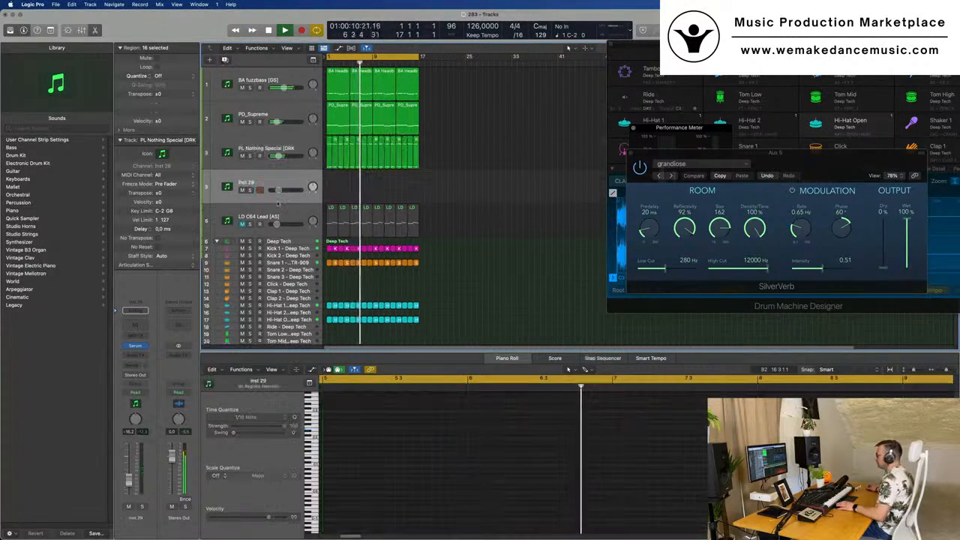
click(330, 161)
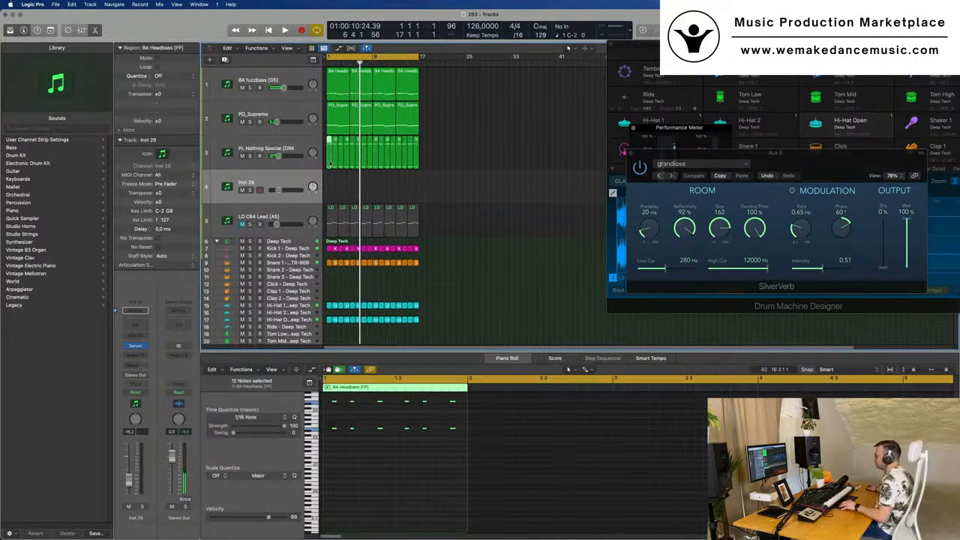
drag(327, 163, 328, 189)
Delete all but the first two notes in the new track's region and refill bar 1 on the PL Nothing Special track.
scroll(347, 415, up, 2)
drag(347, 415, 480, 478)
key(Delete)
scroll(381, 431, up, 3)
drag(372, 417, 338, 482)
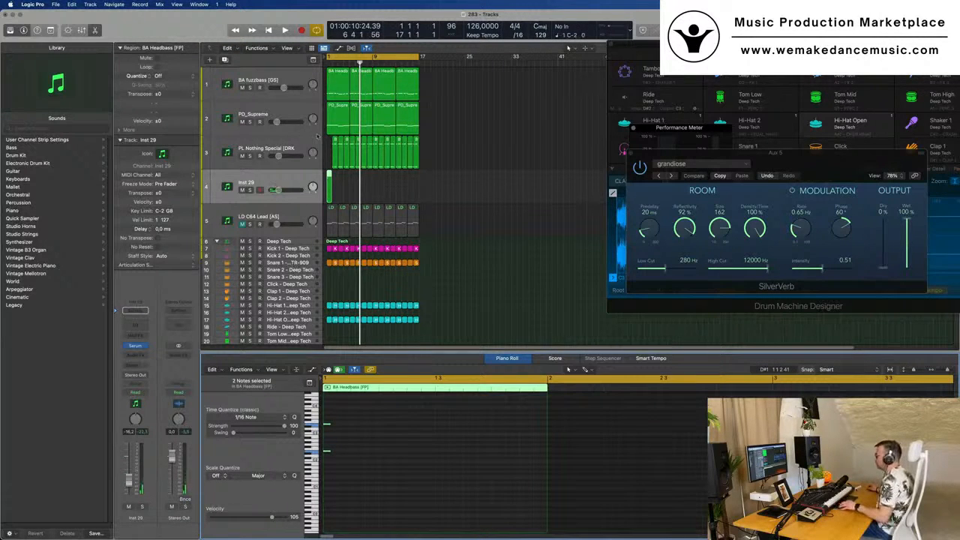
drag(335, 141, 331, 186)
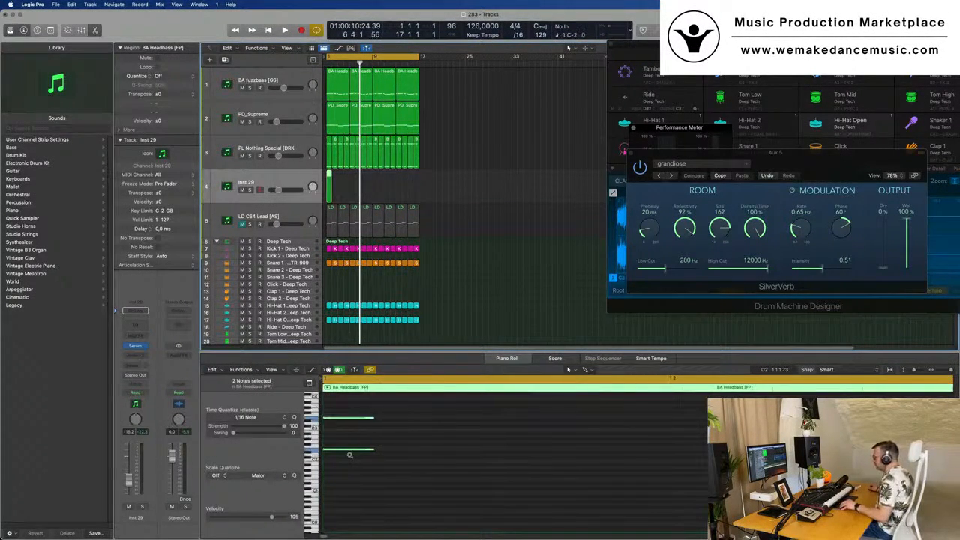
Copy the upper note down between the two existing notes to form a three-note chord, and play it back.
scroll(409, 433, up, 2)
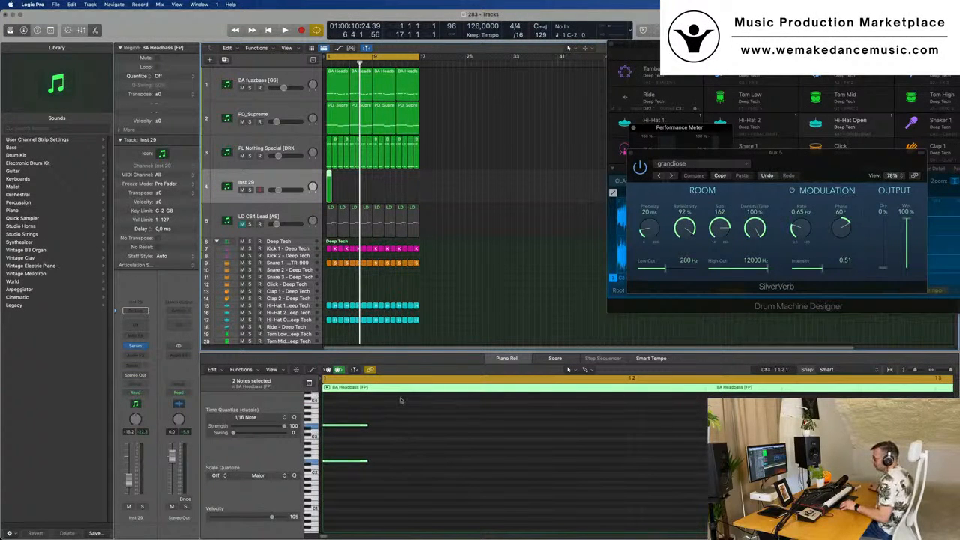
click(347, 426)
drag(346, 427, 345, 438)
key(space)
Open Serum on the new track and load the Ability preset from the Serum Synths category.
click(285, 183)
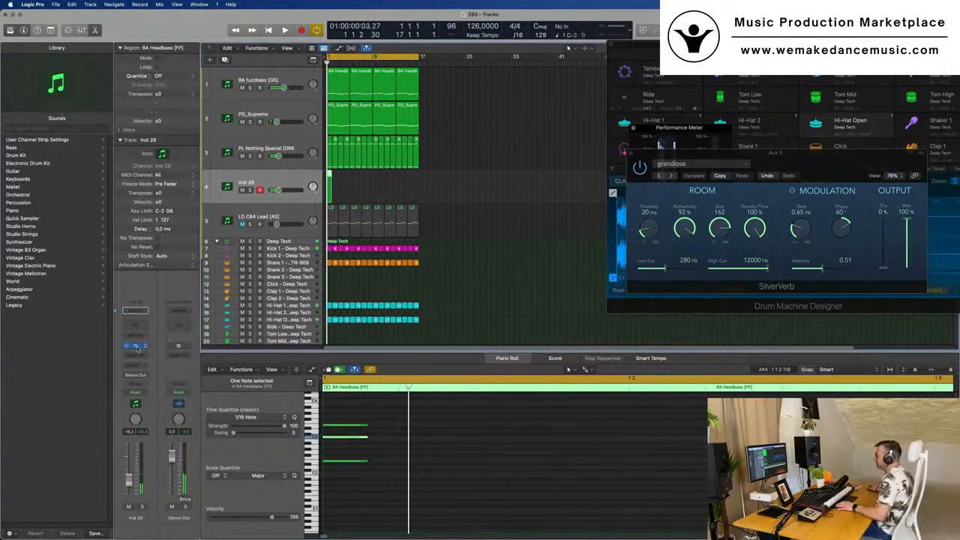
click(136, 347)
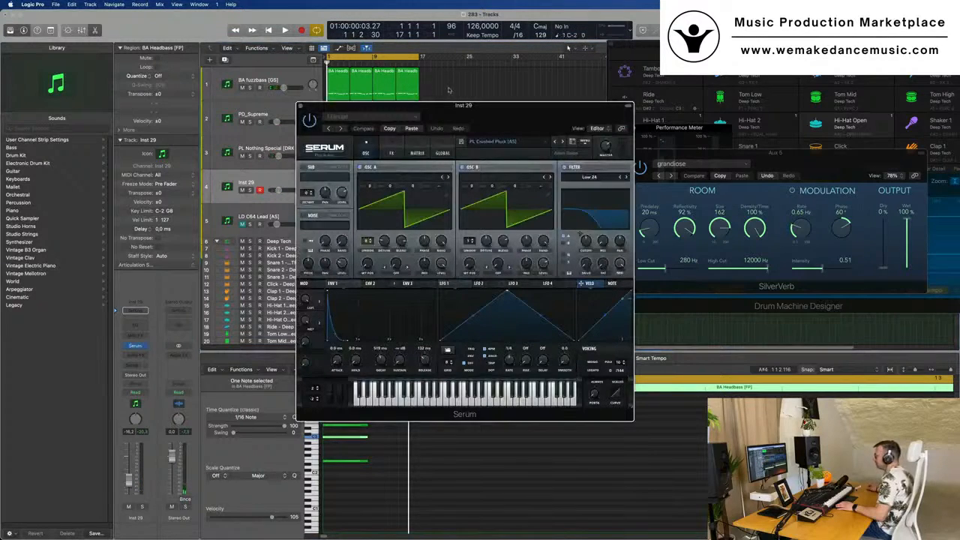
drag(484, 110, 590, 160)
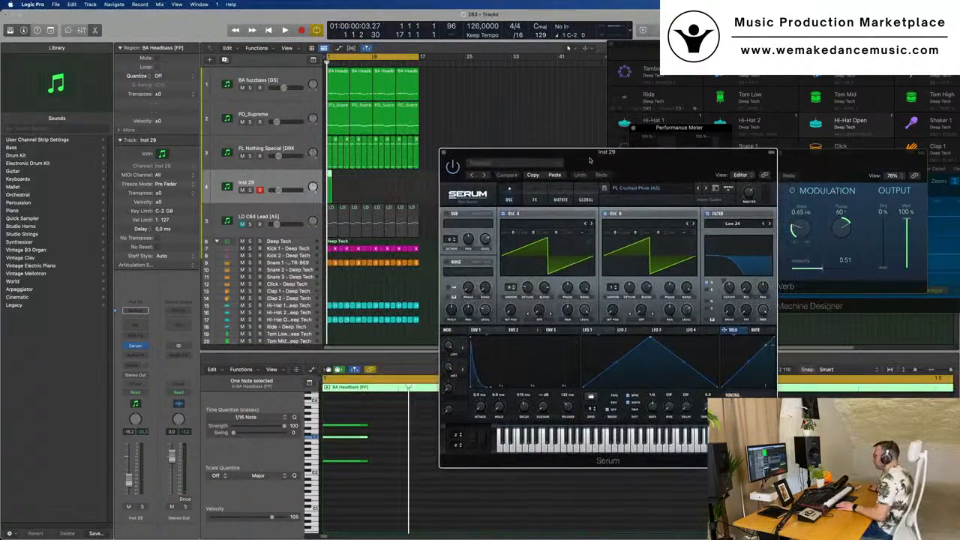
click(688, 190)
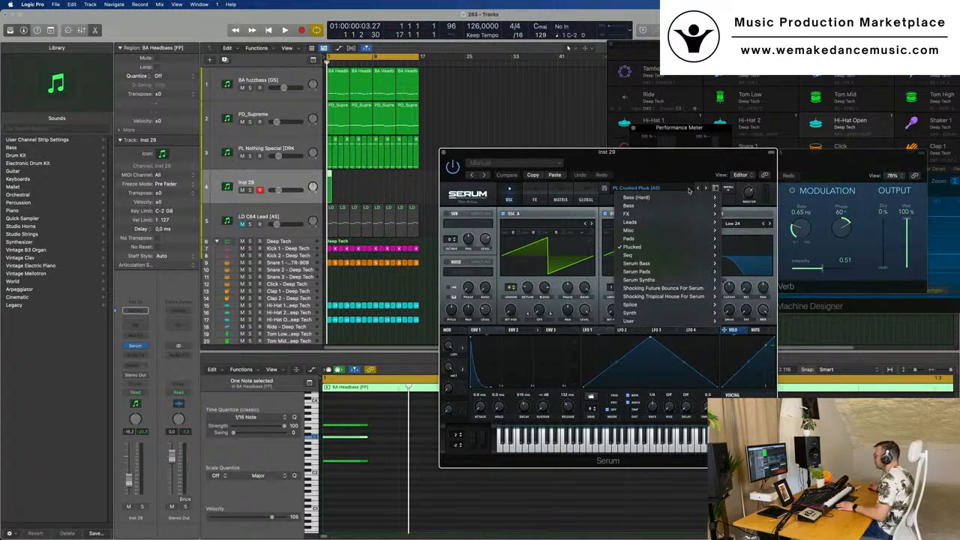
mouse_move(678, 230)
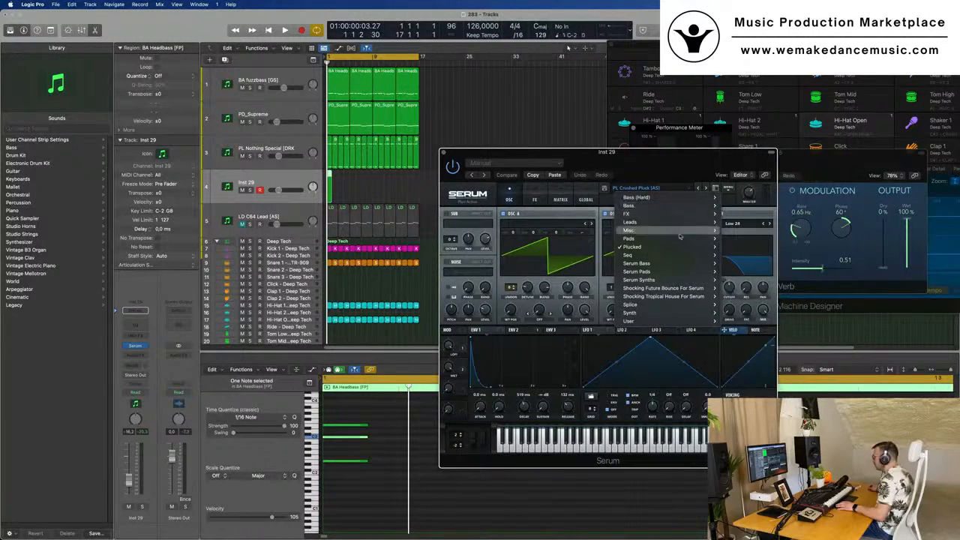
mouse_move(679, 255)
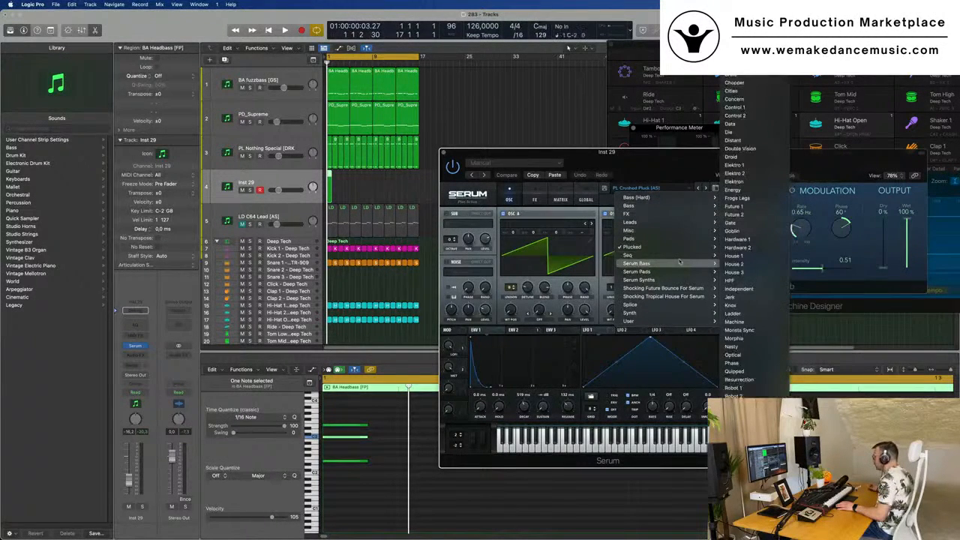
mouse_move(679, 281)
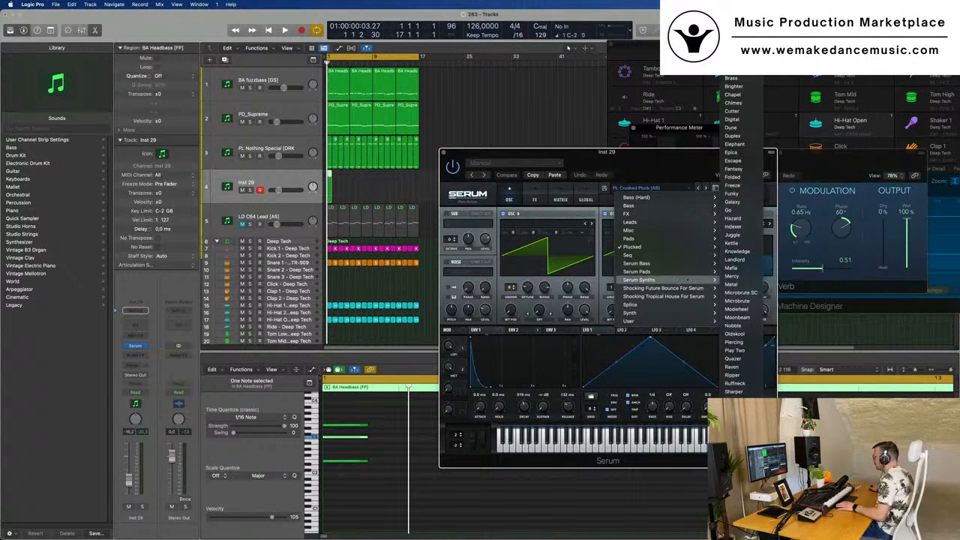
click(735, 45)
drag(650, 151, 670, 126)
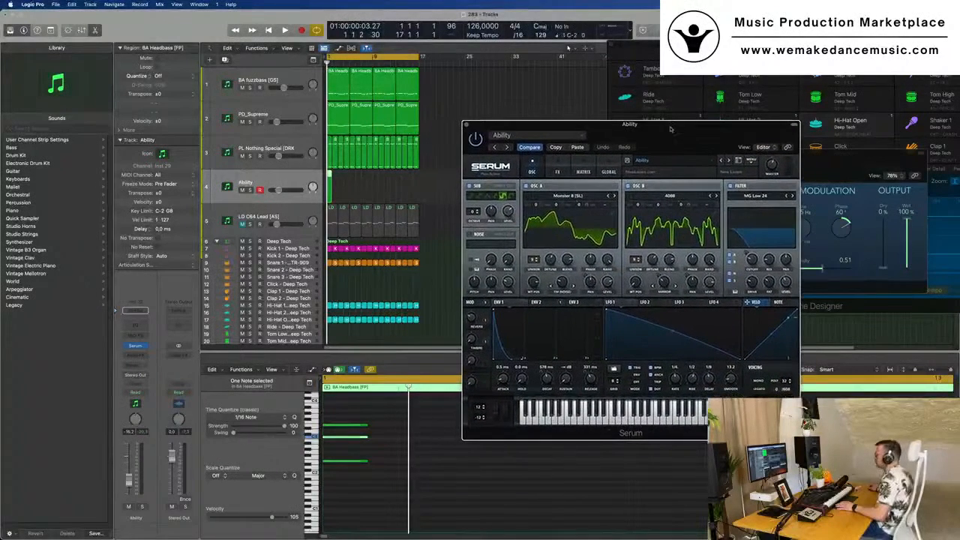
Add a send to Bus 5 (Aux 5) on the Ability track and audition the reverb from the start.
click(240, 193)
key(space)
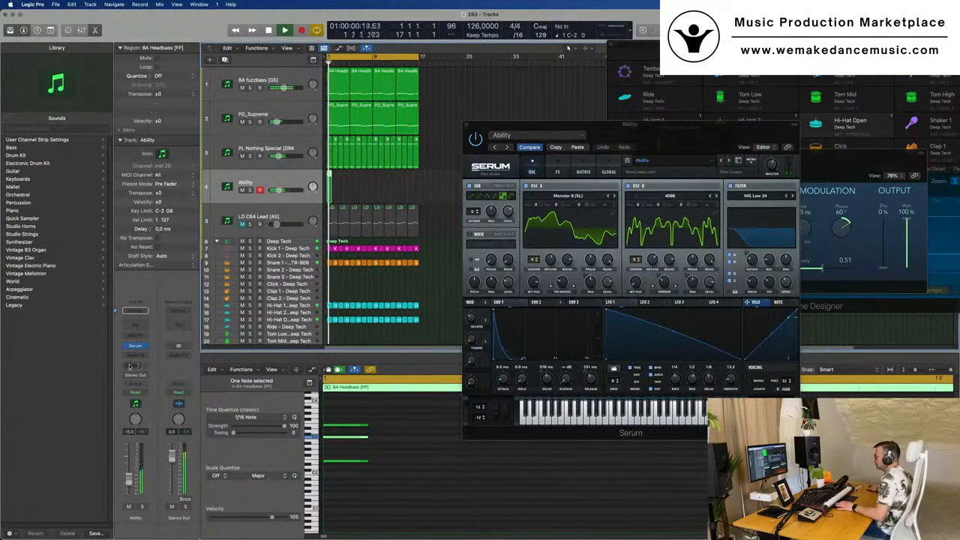
click(135, 310)
mouse_move(133, 377)
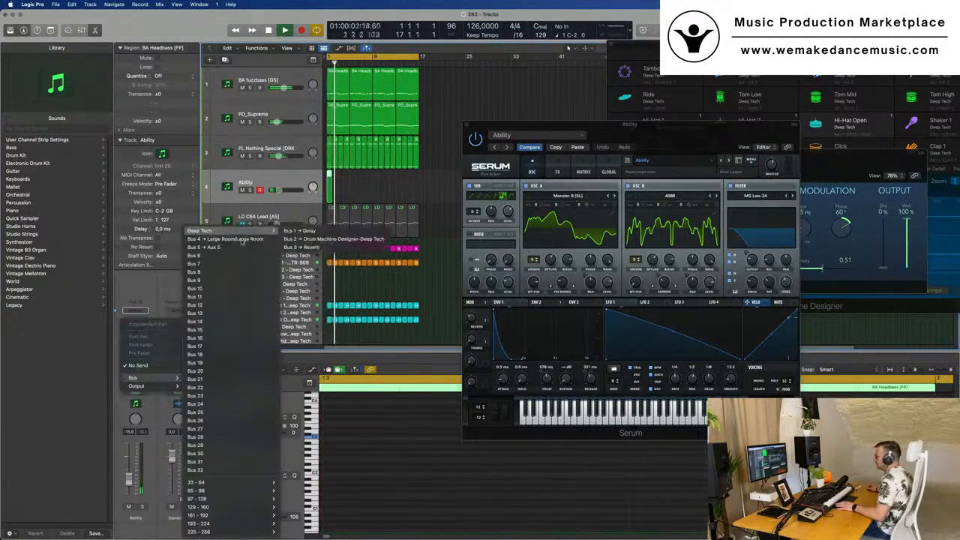
click(239, 247)
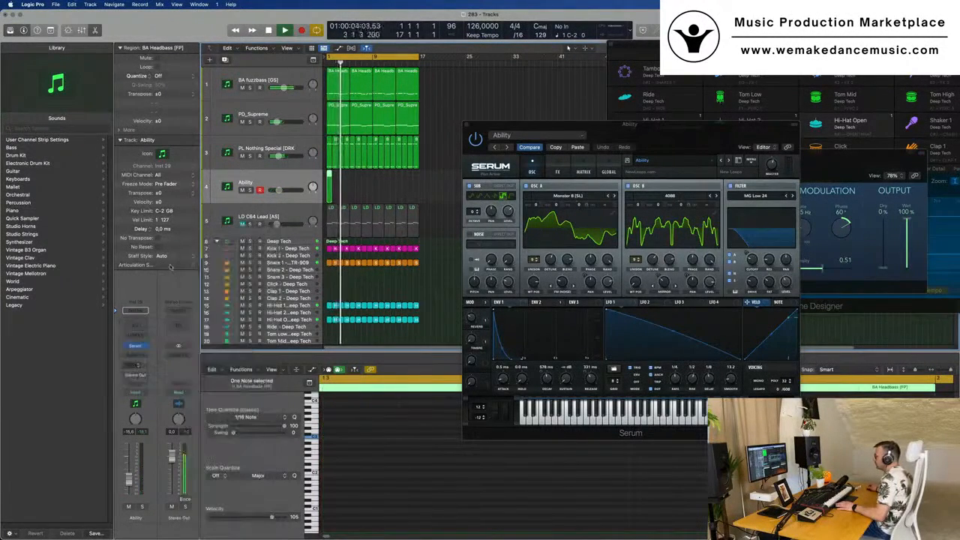
key(space)
key(space)
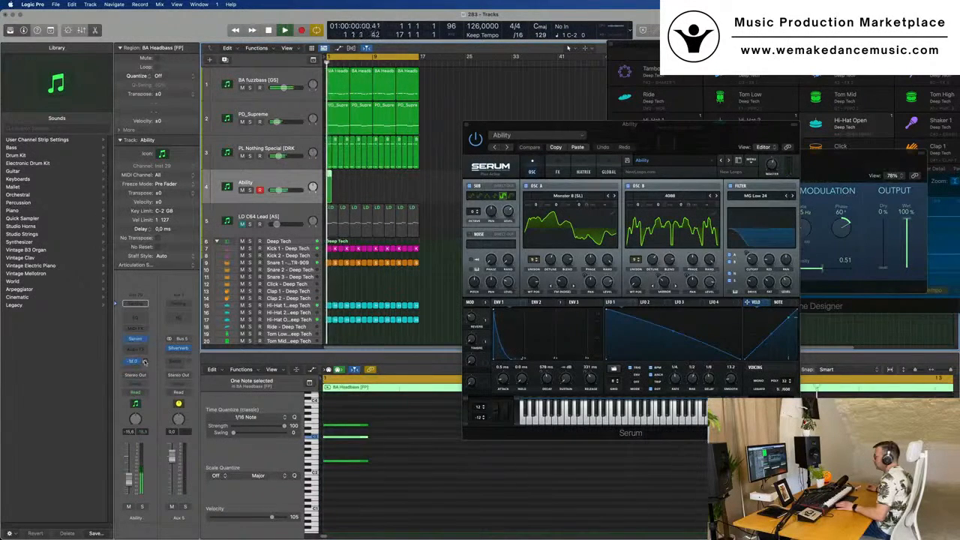
key(space)
key(space)
key(space)
Lengthen the Ability track's chord region to two bars and repeat it across the 16-bar loop.
drag(696, 131, 653, 139)
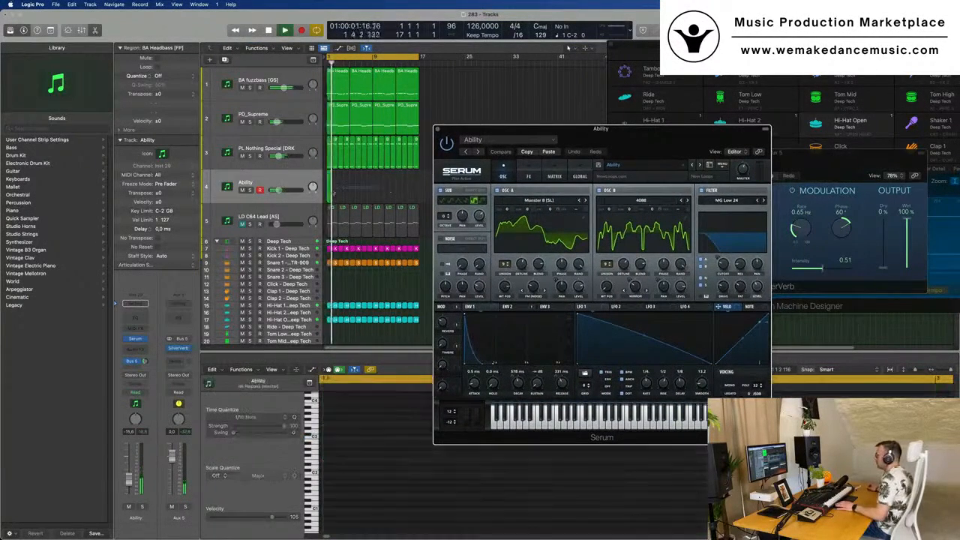
click(333, 191)
key(Return)
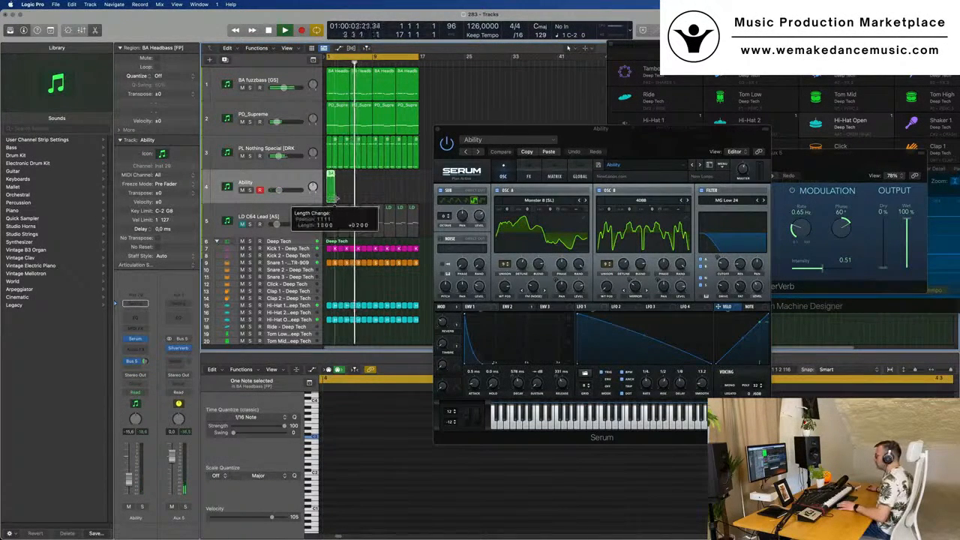
key(Return)
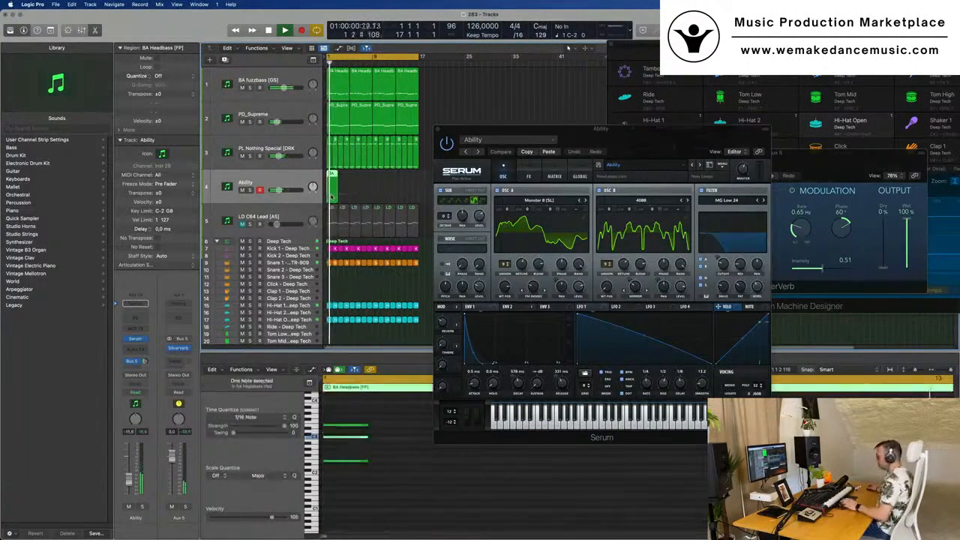
key(super+r)
key(super+r)
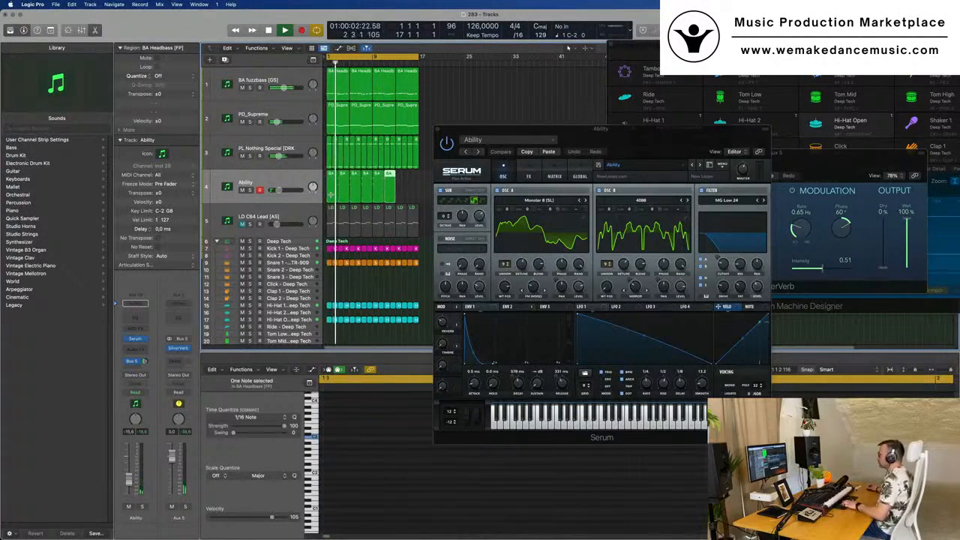
Step through the following Serum presets to Abrasive during playback, and select all regions on that track.
drag(646, 138, 559, 147)
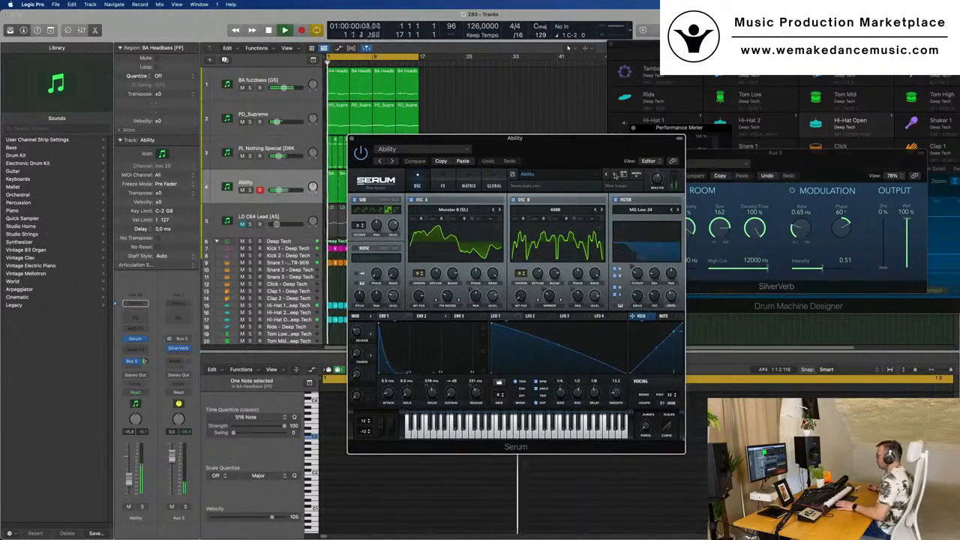
click(615, 175)
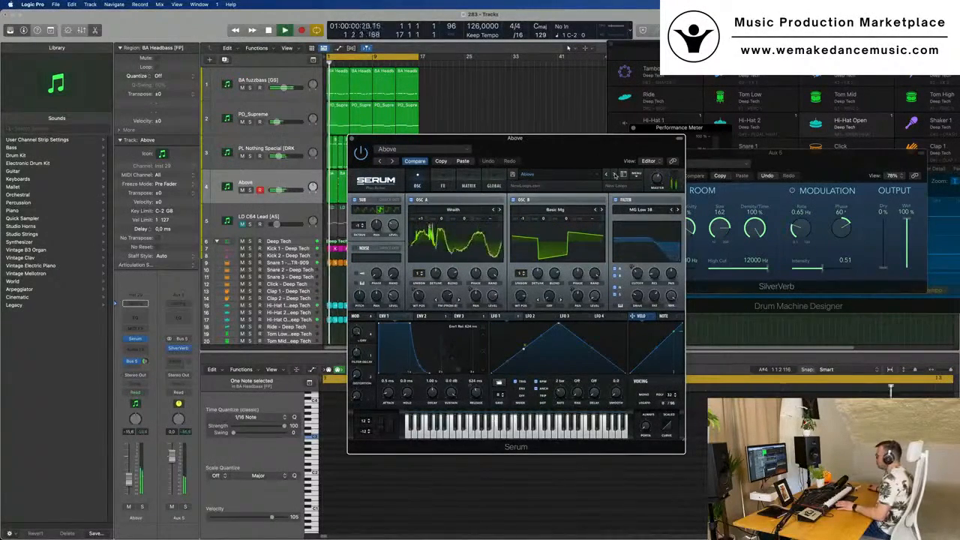
click(615, 175)
drag(572, 145, 610, 195)
click(398, 335)
drag(536, 177, 719, 163)
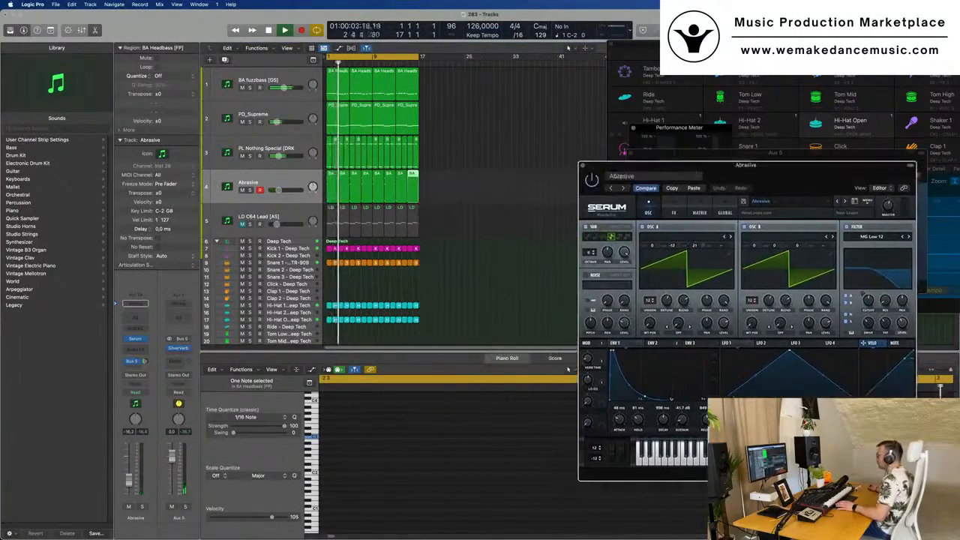
click(279, 182)
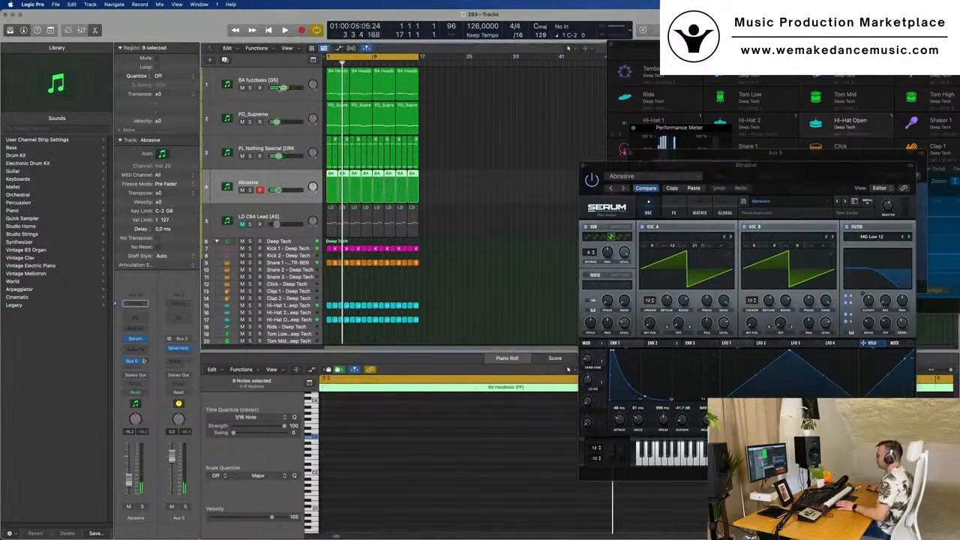
Duplicate the Abrasive track and copy all its regions onto the new track, starting at bar 2.
key(super+d)
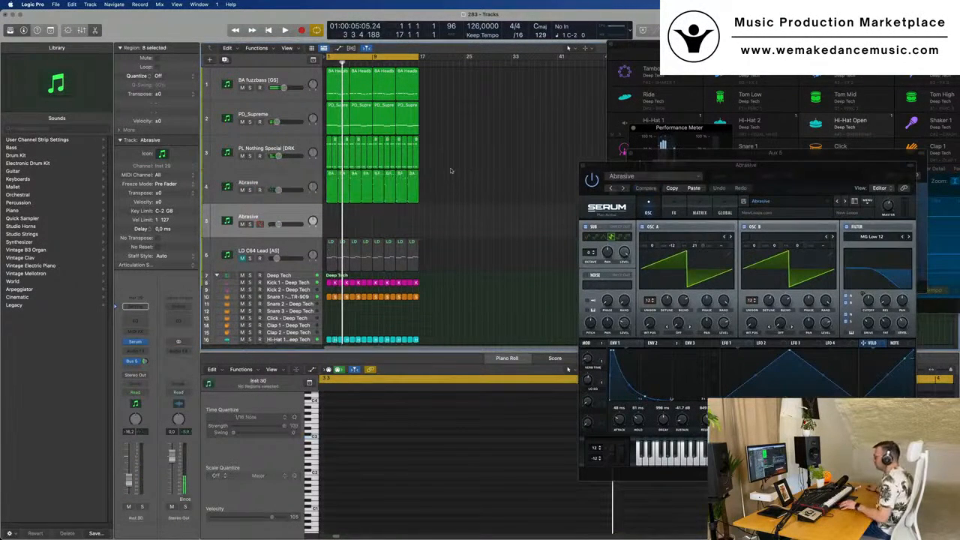
drag(327, 216, 438, 194)
drag(330, 175, 337, 219)
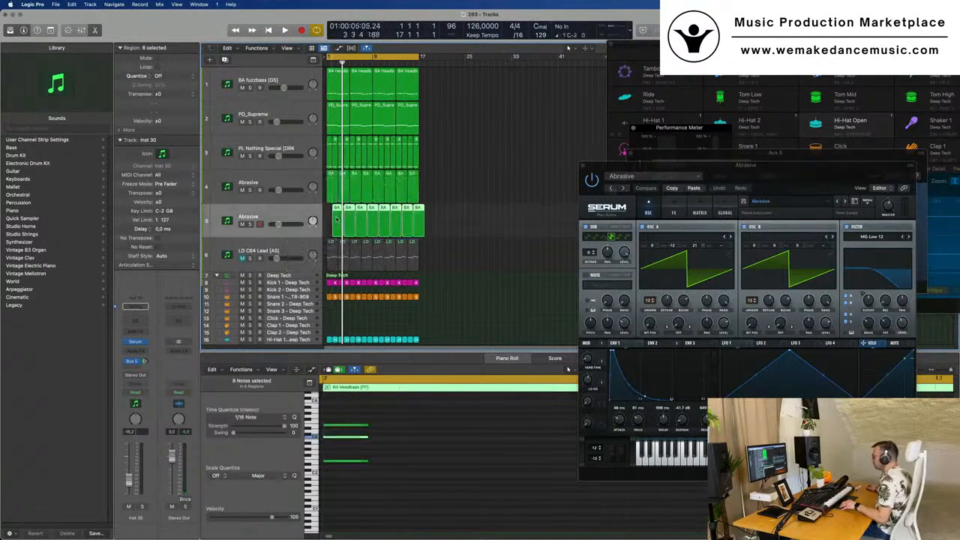
Open Serum on the duplicated track, try the neighbouring presets, and load Ability from the Serum Synths category.
click(138, 342)
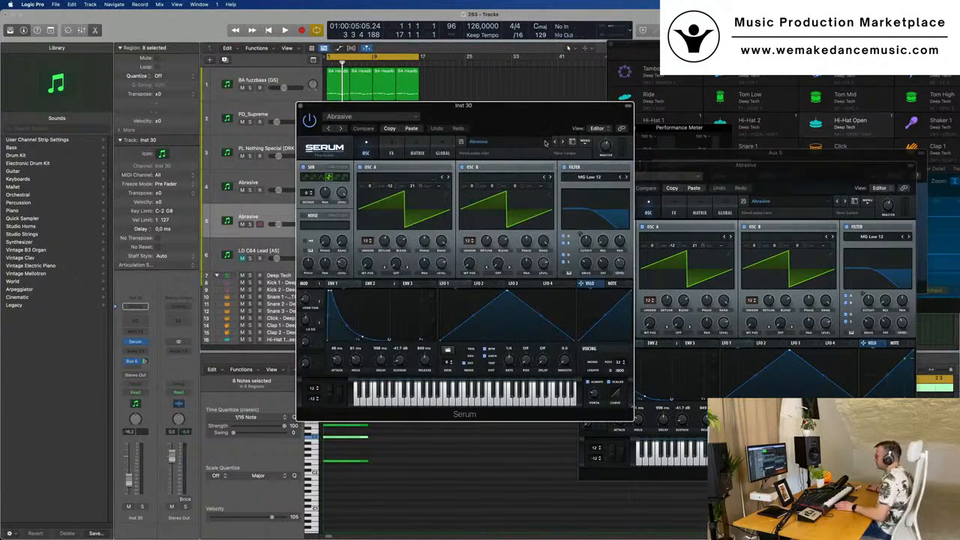
click(554, 142)
drag(533, 106, 711, 132)
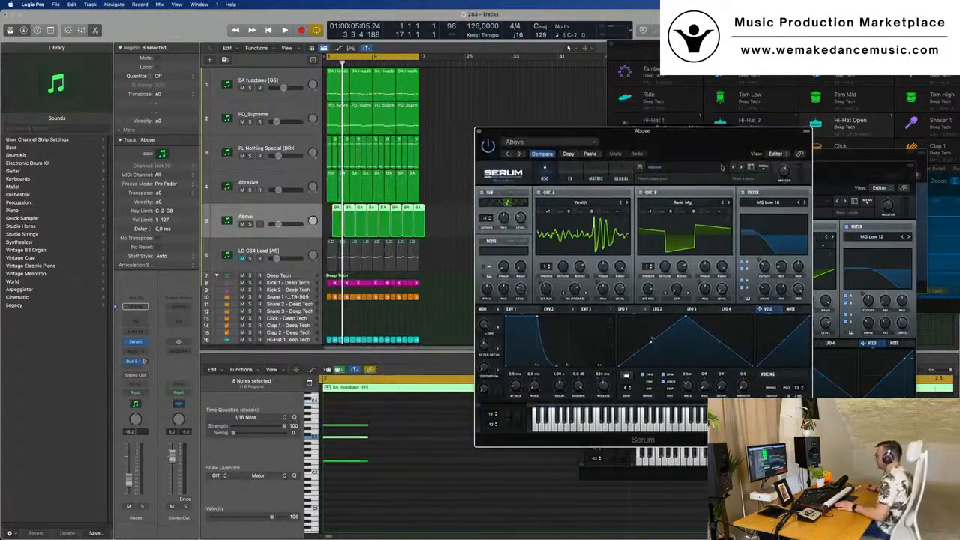
click(734, 168)
click(734, 168)
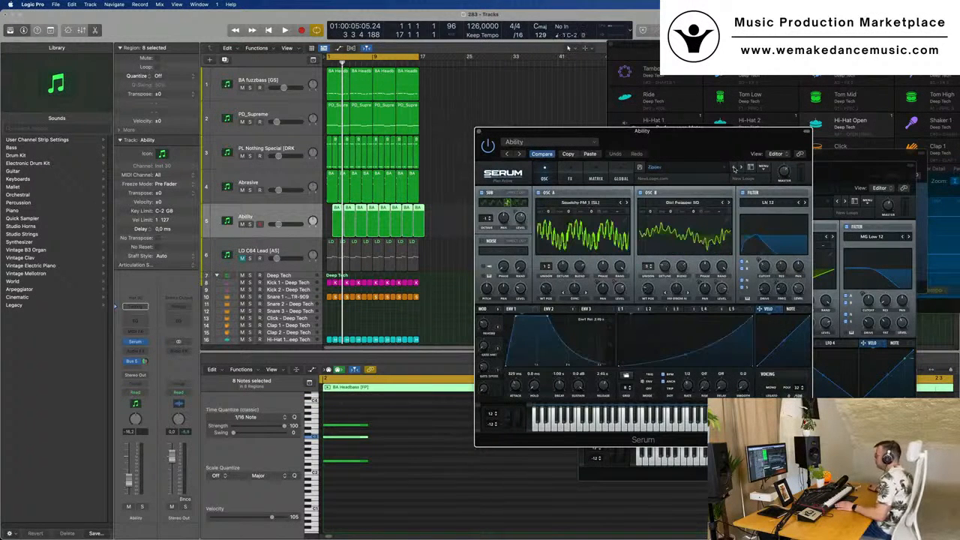
click(735, 168)
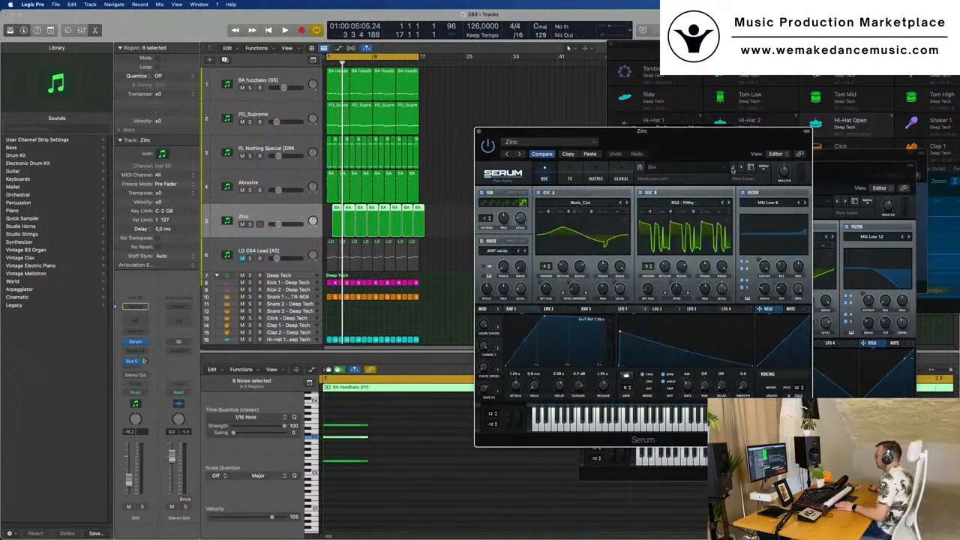
click(716, 168)
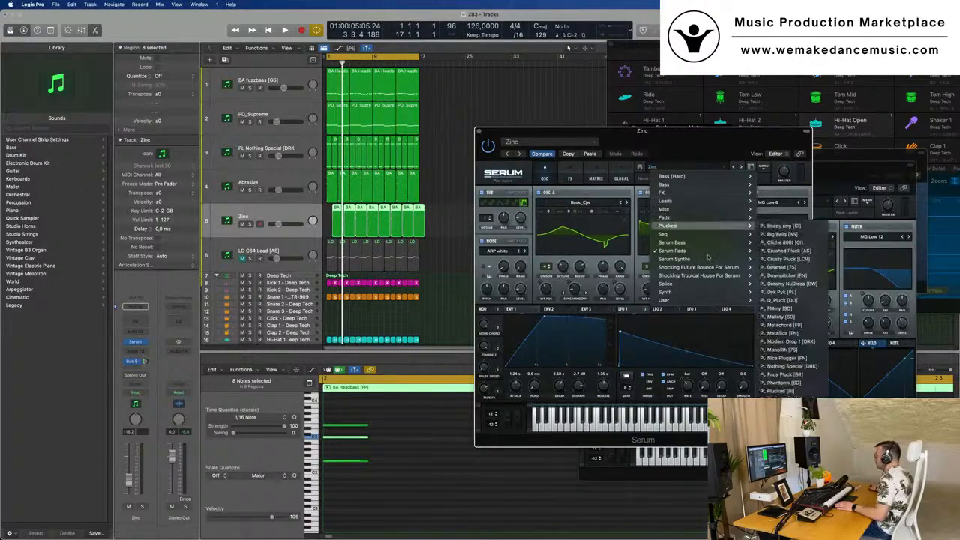
mouse_move(673, 259)
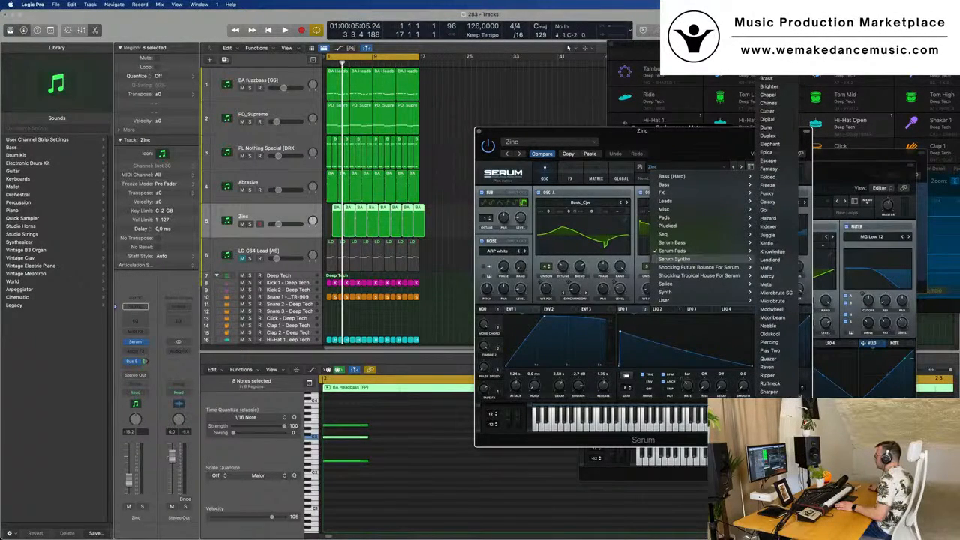
click(767, 45)
Play the loop from the start to hear the Ability layer, with its Serum window moved out of the way.
click(531, 85)
key(space)
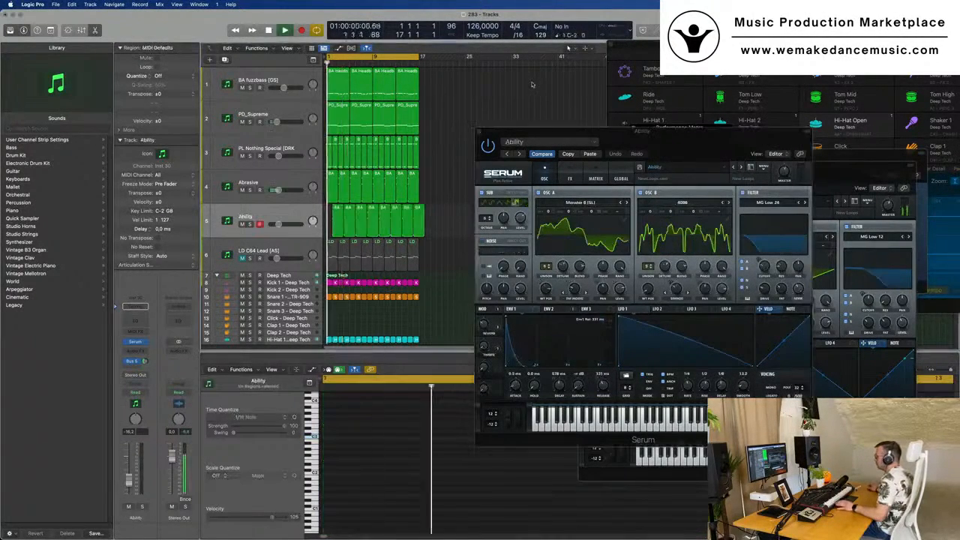
drag(664, 141, 612, 161)
click(426, 153)
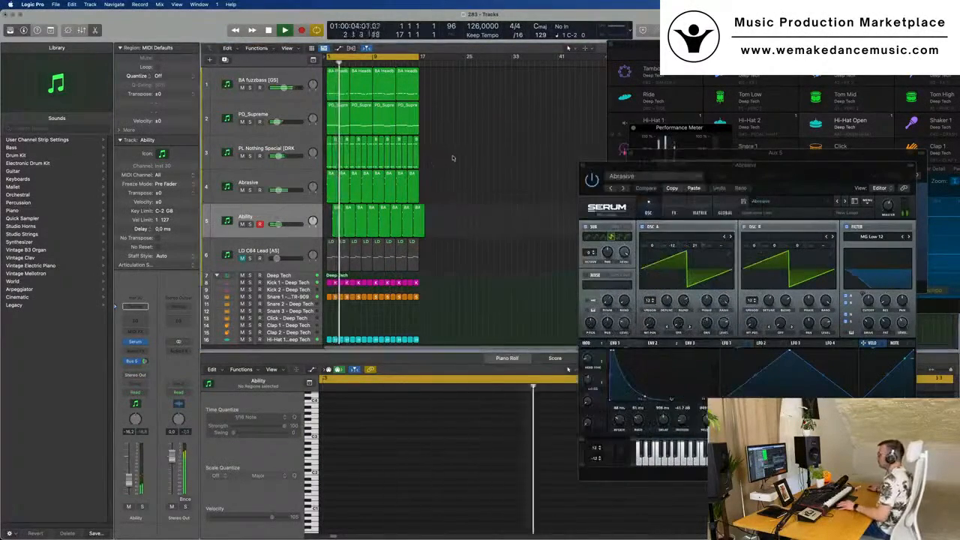
Compare the Abrasive and Ability tracks from the start and lower the Ability track's volume to -17.6 dB.
click(295, 185)
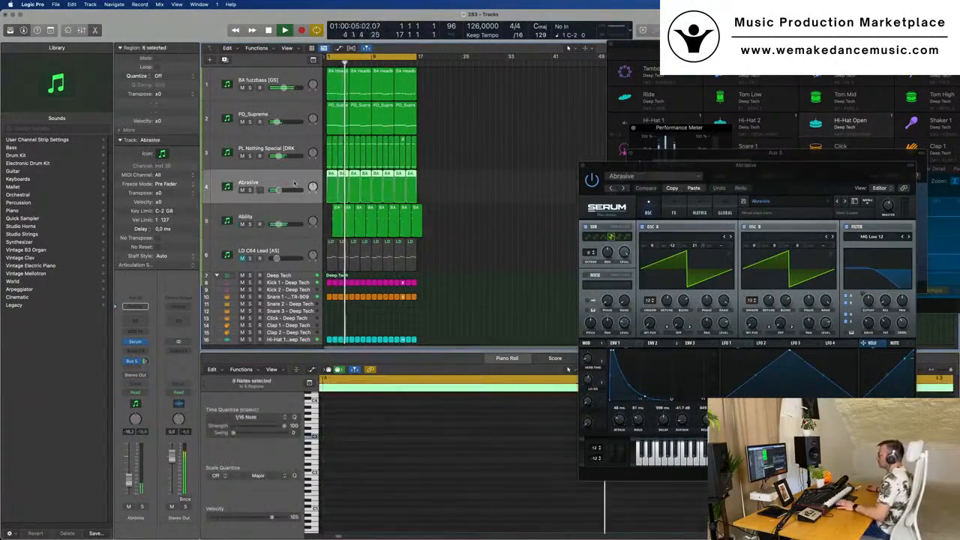
key(Return)
key(space)
key(space)
click(285, 213)
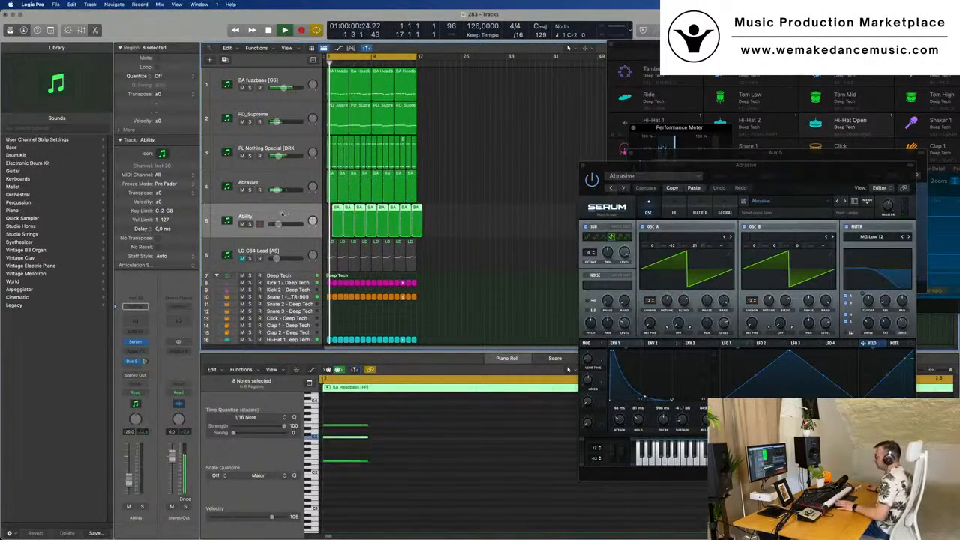
drag(130, 480, 129, 484)
key(Return)
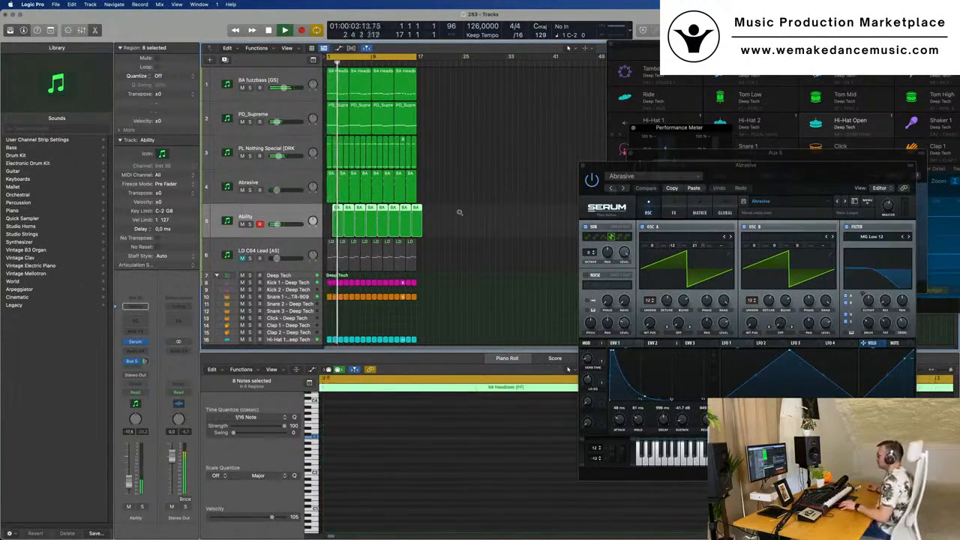
Copy the first Hi-Hat Open region to the Tom Low track at bar 1 and play it.
scroll(450, 268, down, 2)
scroll(448, 258, down, 5)
scroll(373, 247, up, 5)
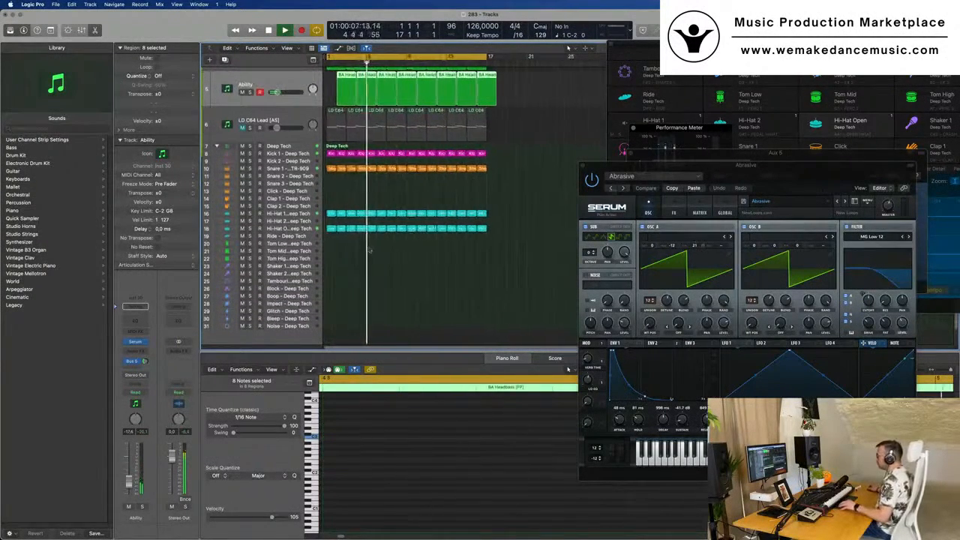
click(330, 228)
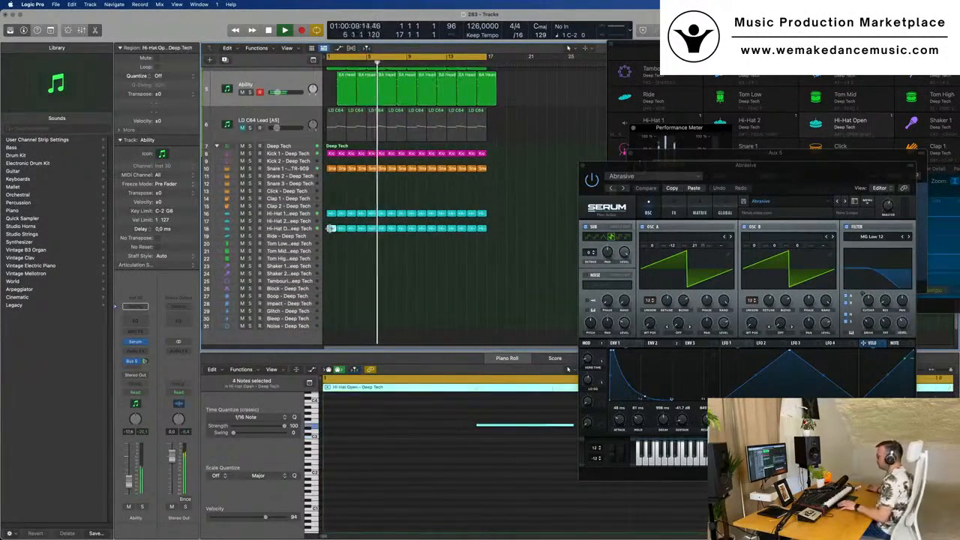
drag(330, 228, 331, 244)
key(space)
key(space)
Shift the four notes in the new Tom Low region to a lower pitch and audition the Tom Low track.
scroll(385, 424, down, 5)
scroll(386, 425, down, 3)
drag(341, 419, 443, 445)
drag(337, 419, 444, 437)
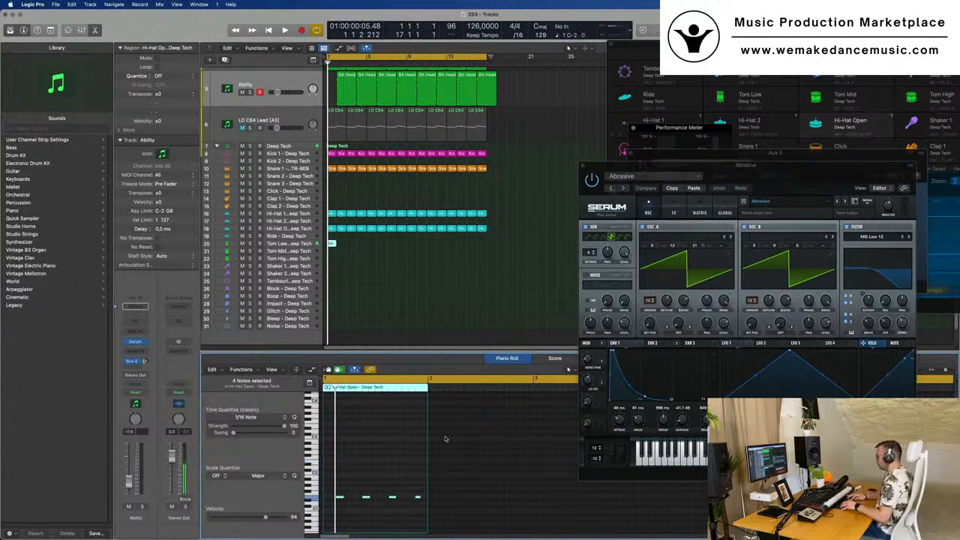
key(space)
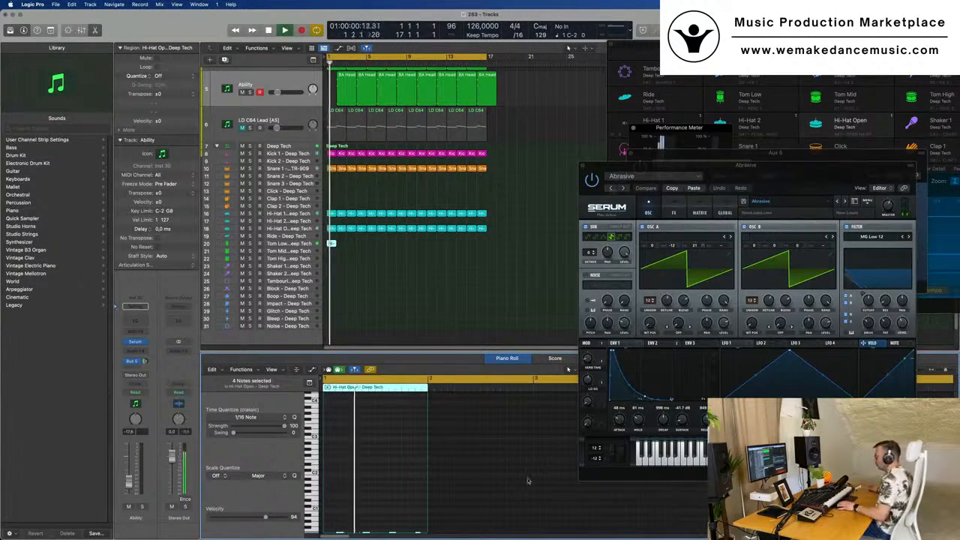
click(280, 245)
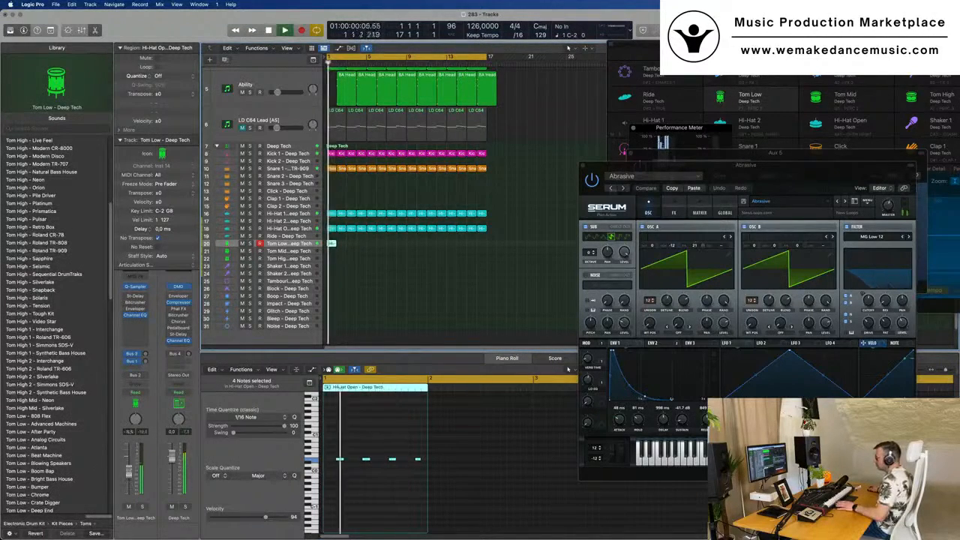
Copy the last Tom Low note to beat 4 of the bar and play the pattern.
scroll(388, 489, up, 2)
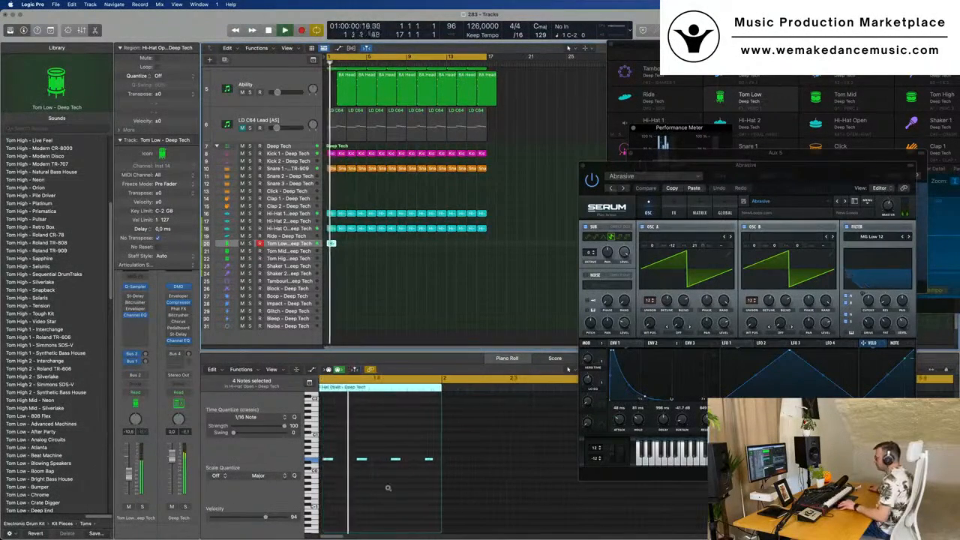
scroll(392, 490, up, 1)
scroll(392, 489, up, 1)
scroll(408, 495, left, 2)
key(space)
click(484, 450)
drag(491, 462, 472, 465)
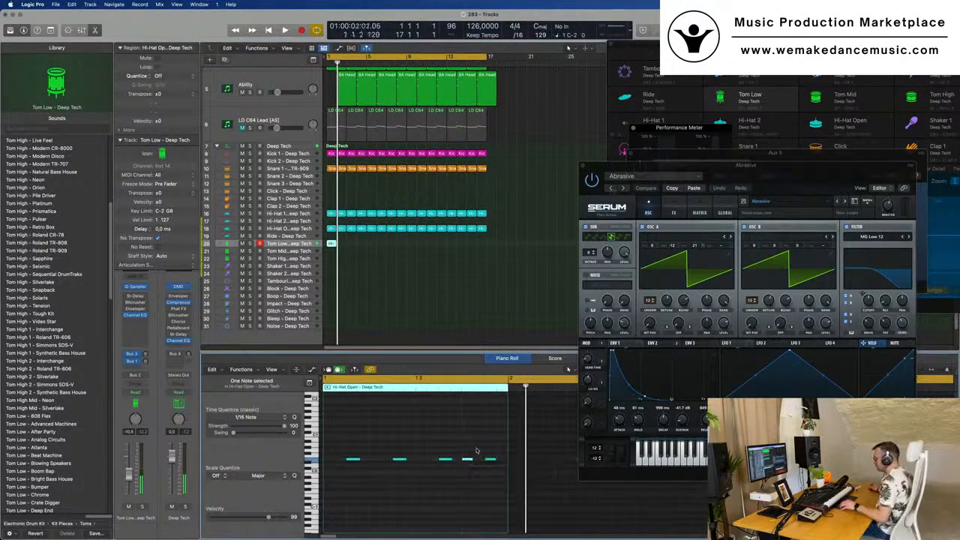
key(space)
key(super+Left)
key(super+Left)
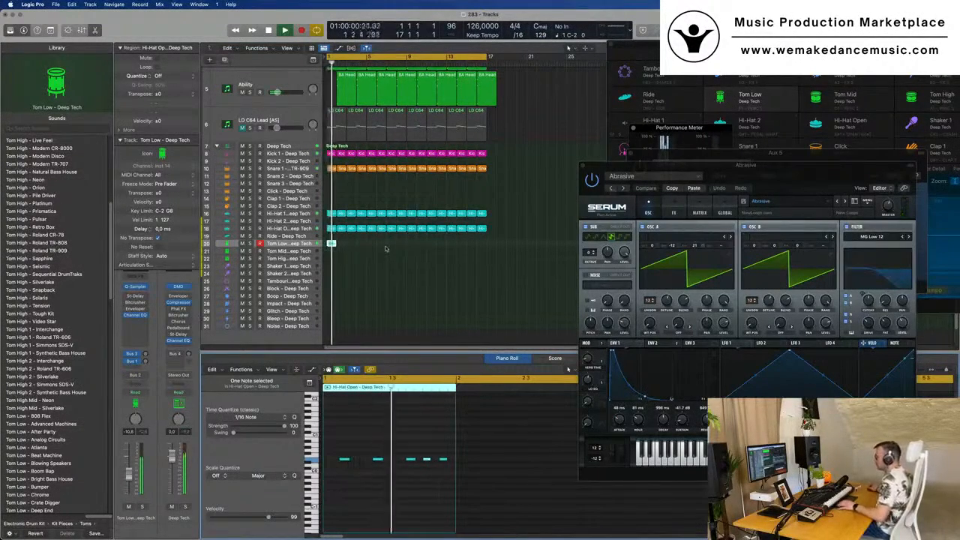
Stop playback and repeat the one-bar Tom Low region across the 16-bar loop.
key(space)
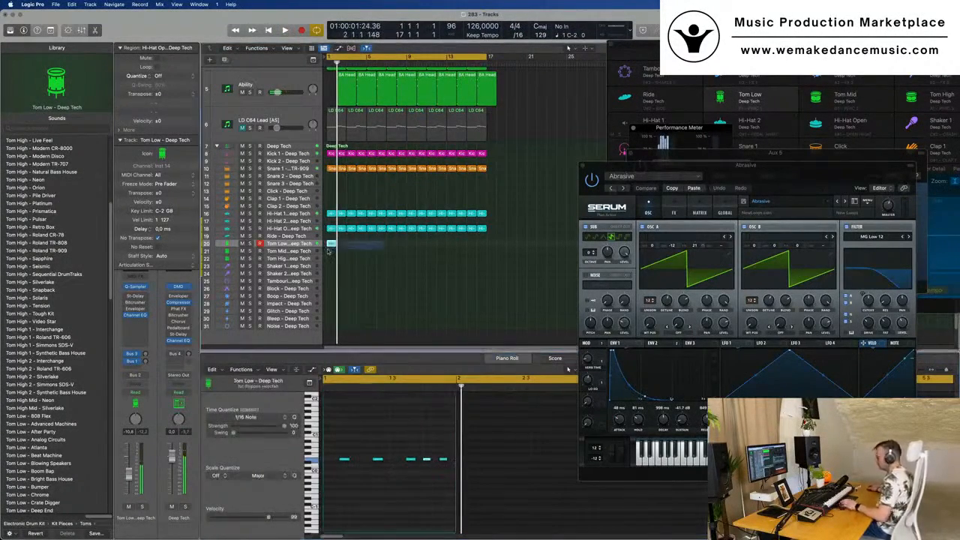
key(super+r)
key(super+r)
drag(391, 242, 321, 243)
key(super+r)
key(super+r)
key(super+r)
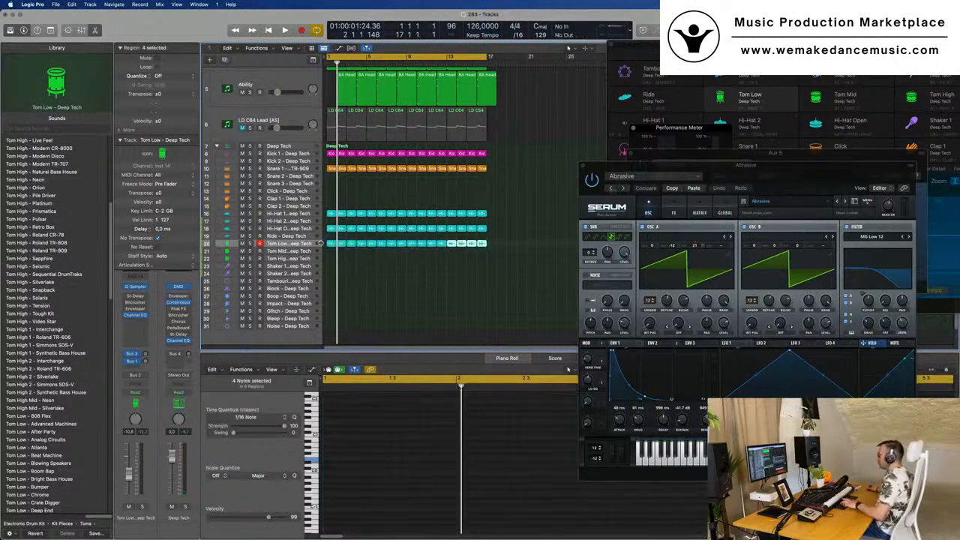
Name and color all regions in the project by their tracks.
key(super+a)
right_click(411, 170)
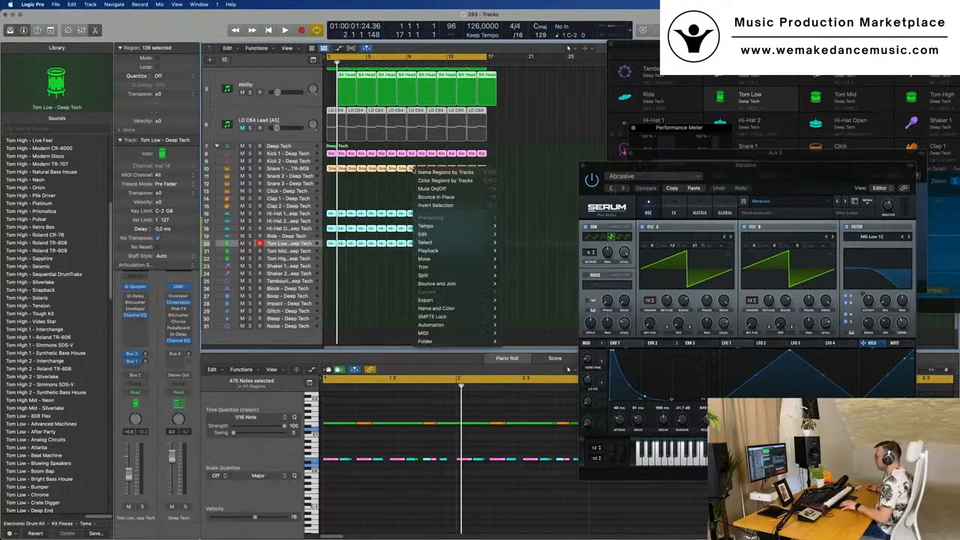
key(Escape)
right_click(412, 169)
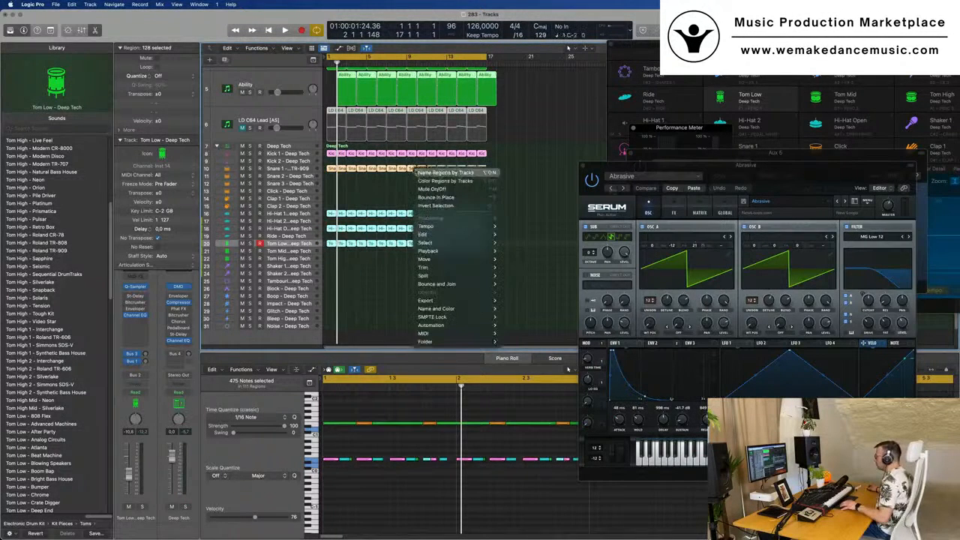
key(Escape)
click(388, 198)
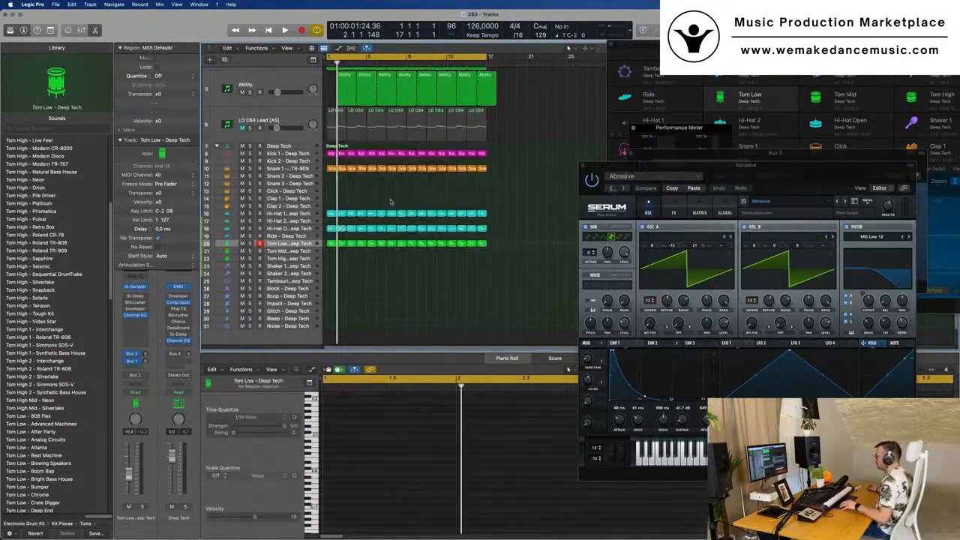
Audition the Tom Low track on its own and in the mix, and lower its volume to about -11.2 dB.
key(super+Right)
key(super+Right)
key(space)
key(super+Left)
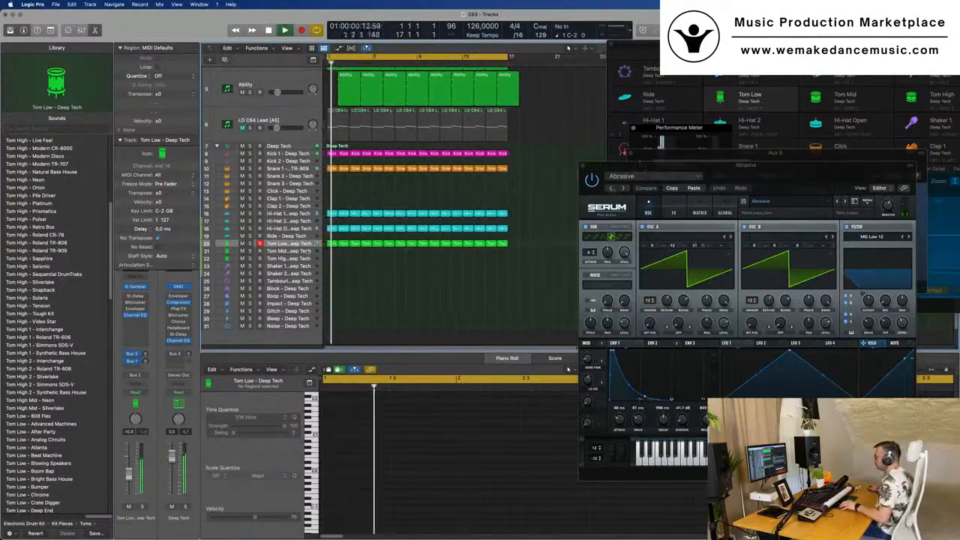
click(291, 245)
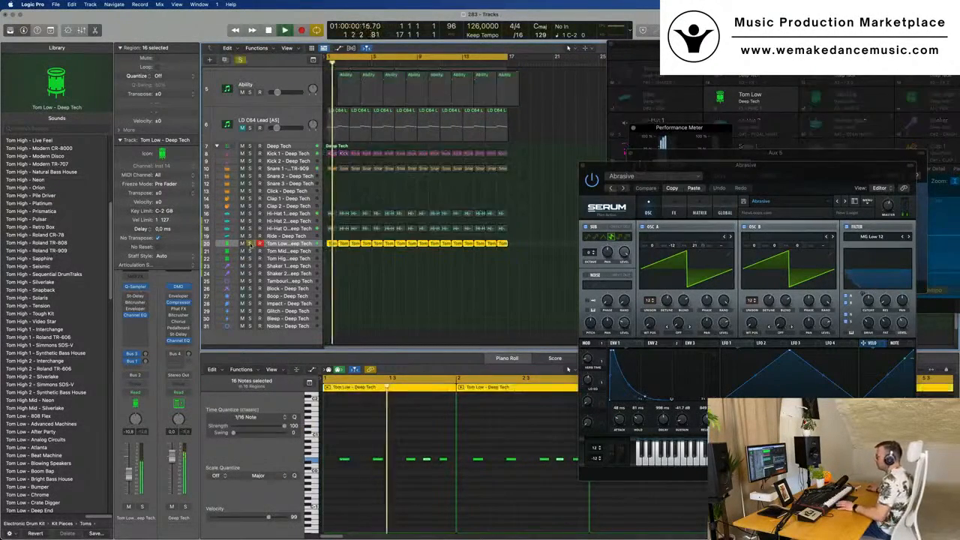
key(space)
key(space)
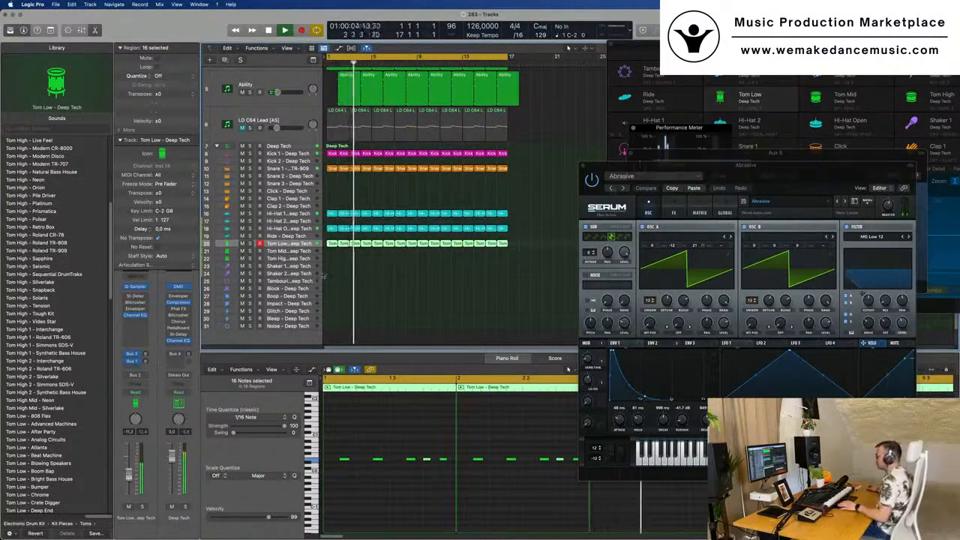
Listen to the Tom Low pattern against the other drum and synth tracks while reviewing the arrangement.
scroll(348, 266, down, 2)
key(super+Right)
key(super+Right)
key(super+Right)
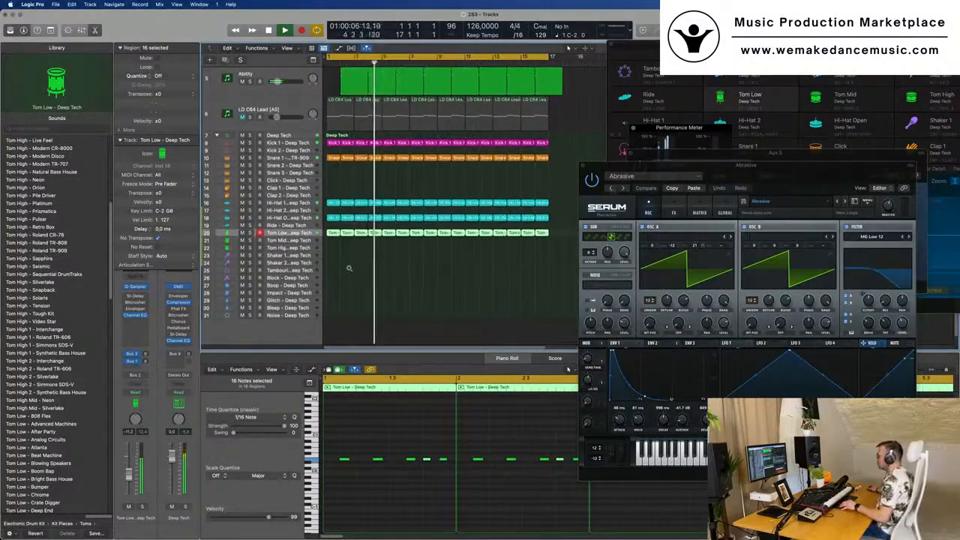
key(super+Left)
key(super+Left)
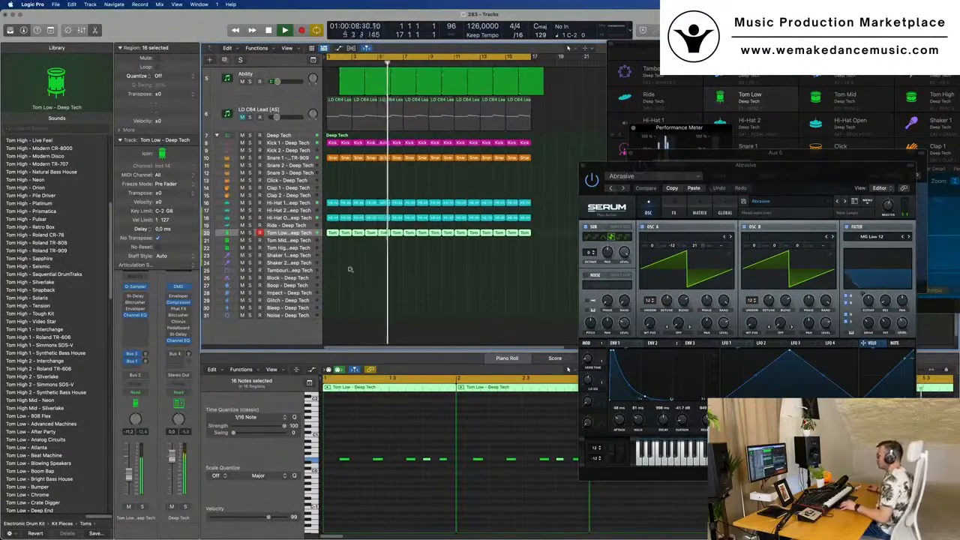
scroll(350, 271, up, 1)
scroll(351, 271, up, 5)
scroll(363, 254, down, 2)
scroll(363, 254, up, 2)
scroll(343, 303, down, 2)
scroll(344, 303, down, 1)
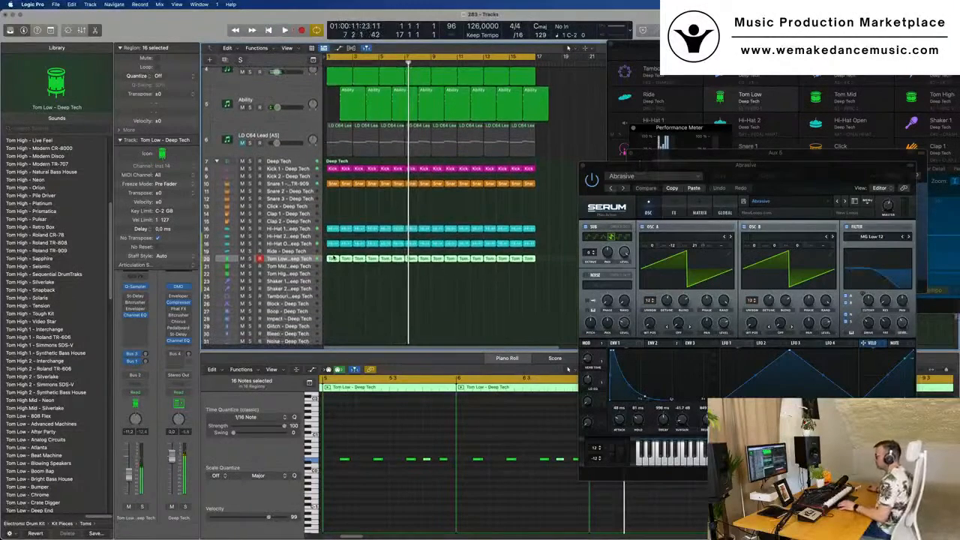
Copy the first Tom Low region to the Tom Mid track and raise its notes by an octave.
click(334, 281)
drag(333, 260, 333, 268)
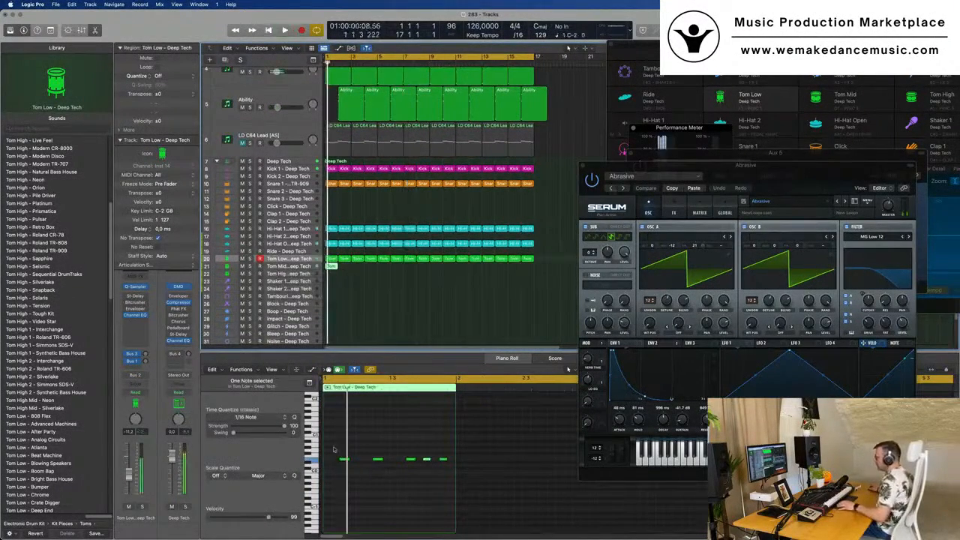
drag(343, 445, 450, 474)
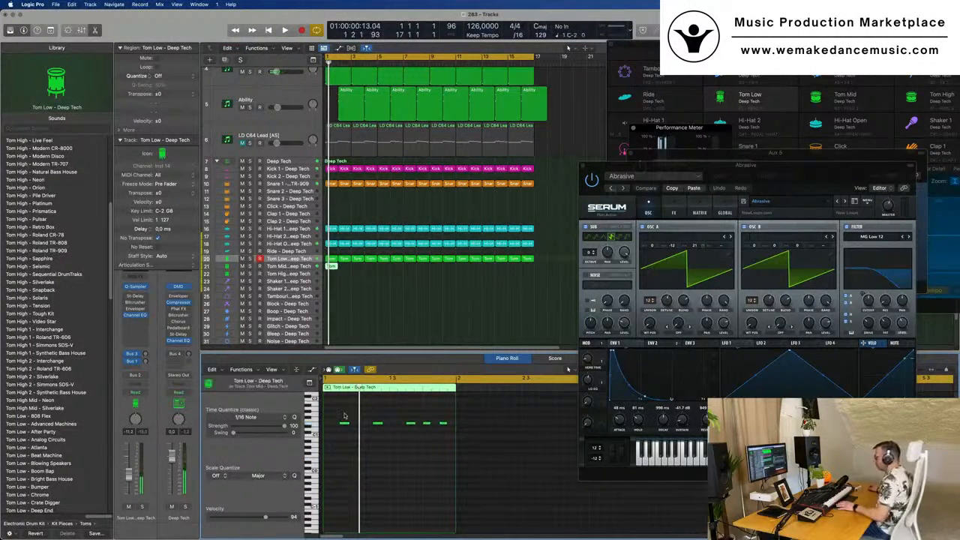
Reduce the Tom Mid pattern to three notes an eighth note apart in the first half of bar 1.
drag(378, 425, 461, 442)
key(Delete)
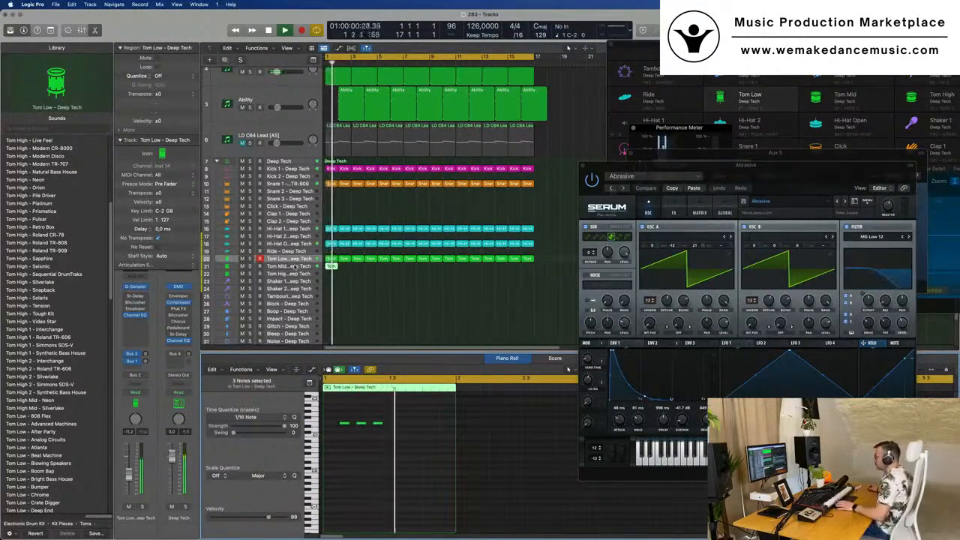
Audition the Tom Mid pattern on its own and in the full mix.
click(281, 269)
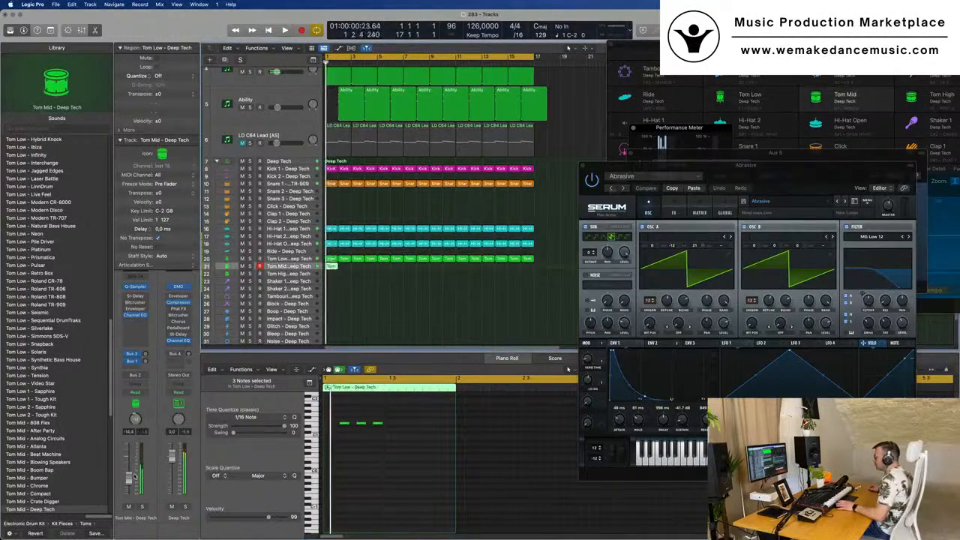
click(142, 507)
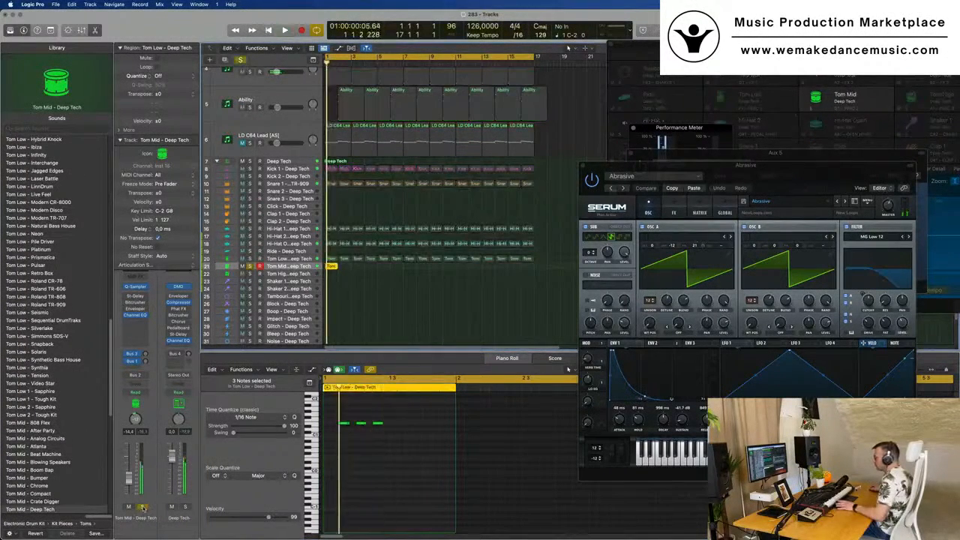
key(space)
key(s)
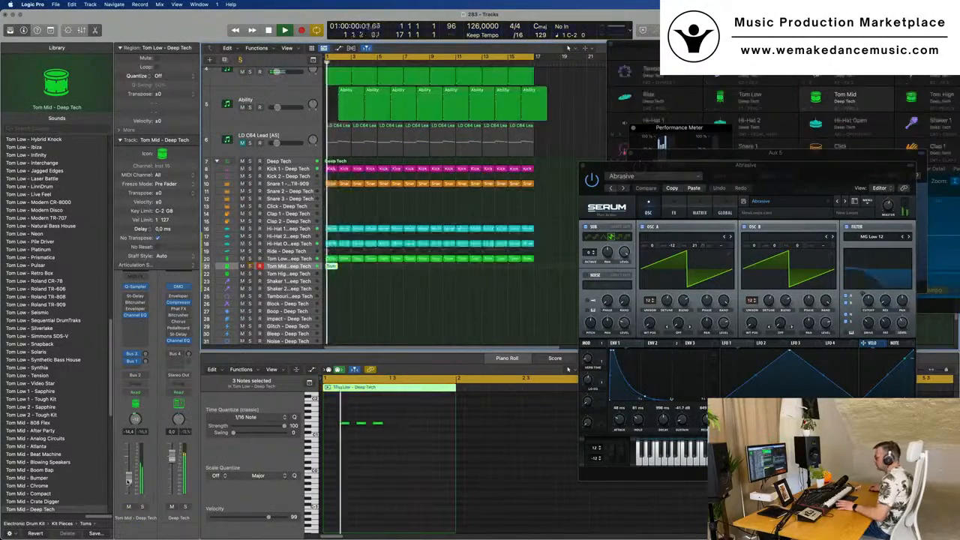
Repeat the Tom Mid region so its pattern fills all 16 bars alongside the Tom Low regions.
click(362, 273)
click(334, 267)
key(super+r)
key(super+r)
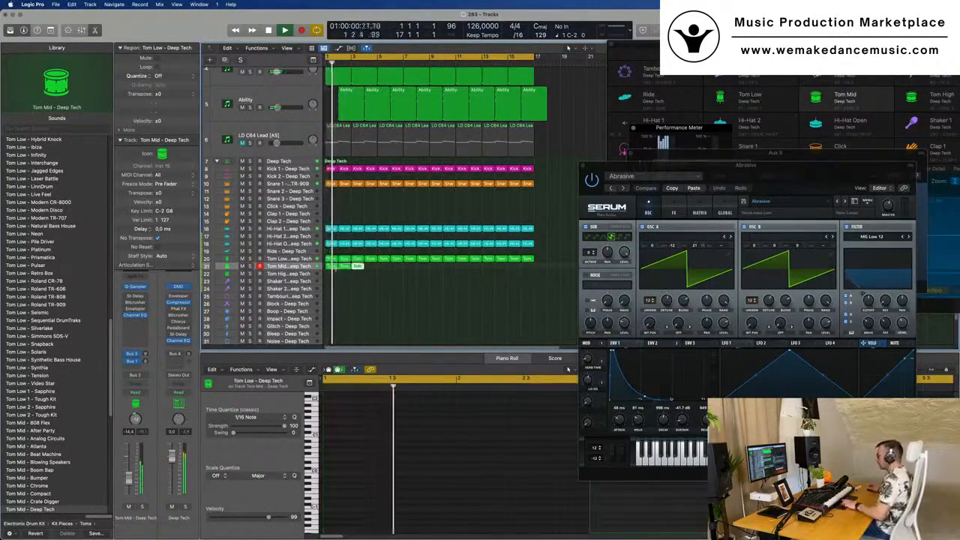
key(super+r)
key(super+r)
key(super+r)
key(super+r)
key(super+r)
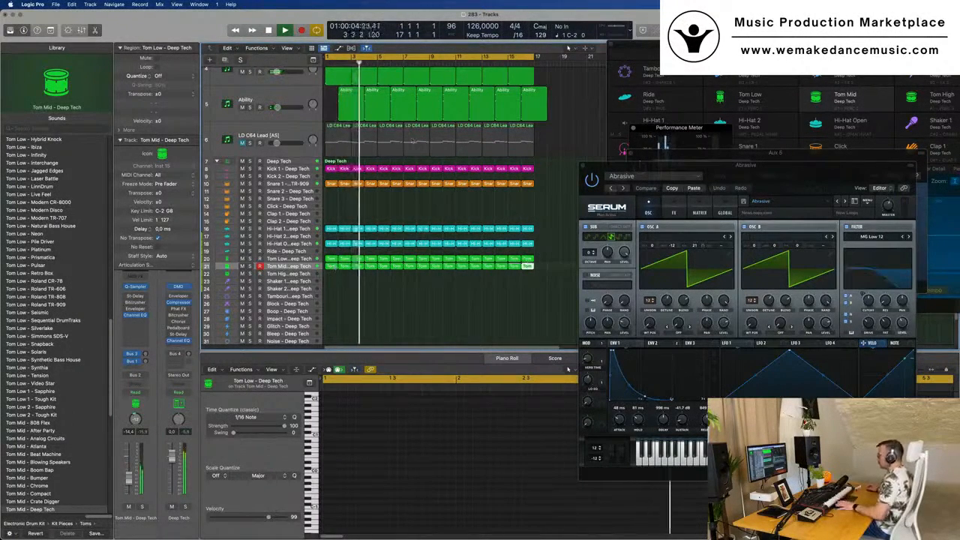
scroll(432, 309, down, 2)
scroll(433, 309, left, 3)
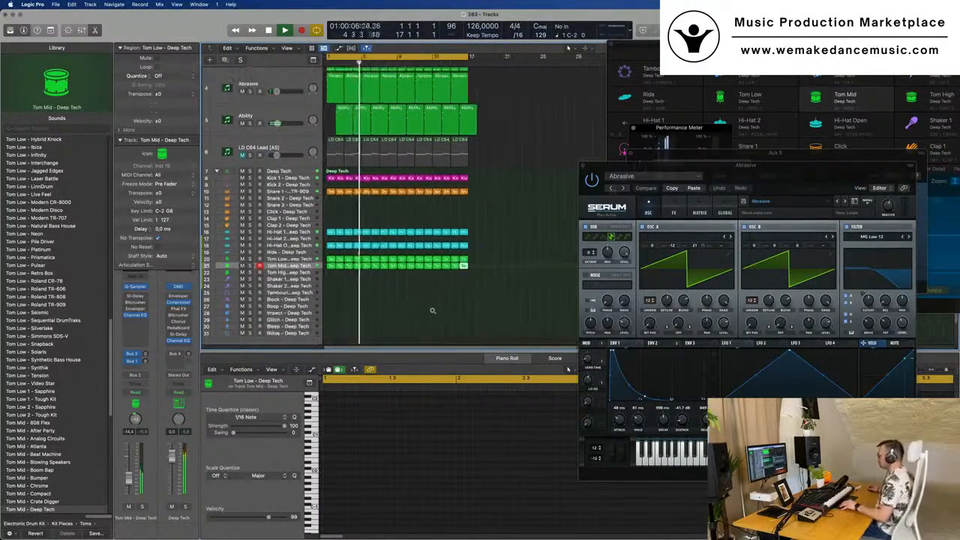
scroll(441, 295, down, 2)
scroll(441, 295, down, 3)
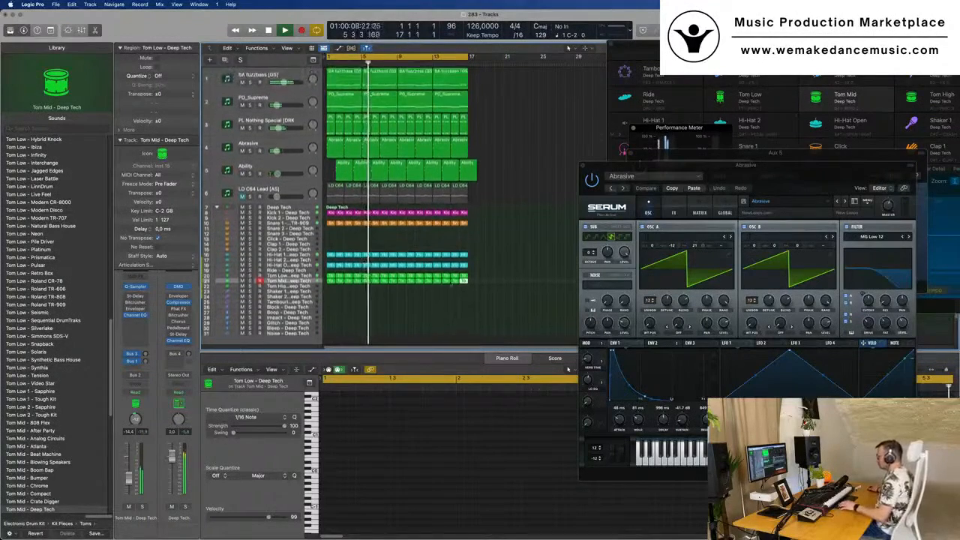
scroll(522, 196, down, 1)
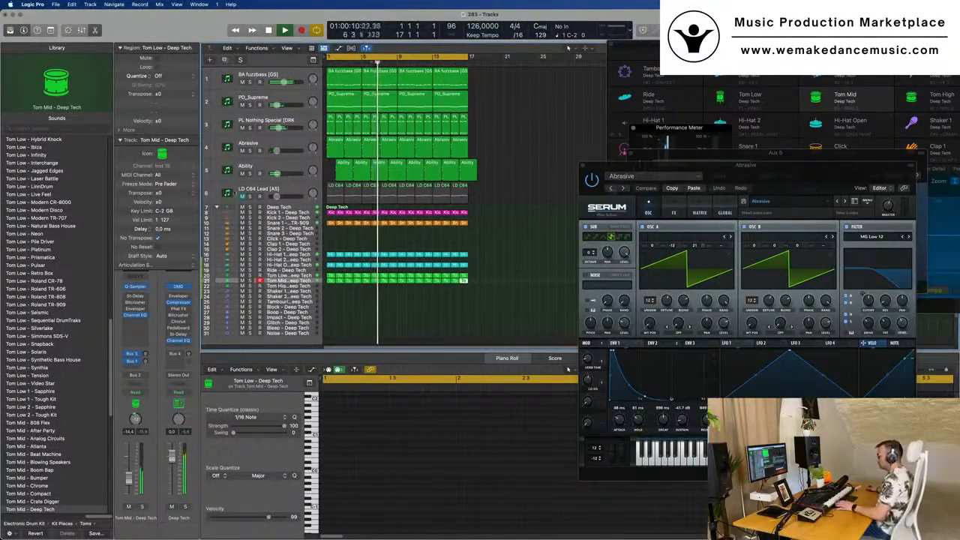
Bring the muted LD C64 Lead track back into the mix.
click(296, 189)
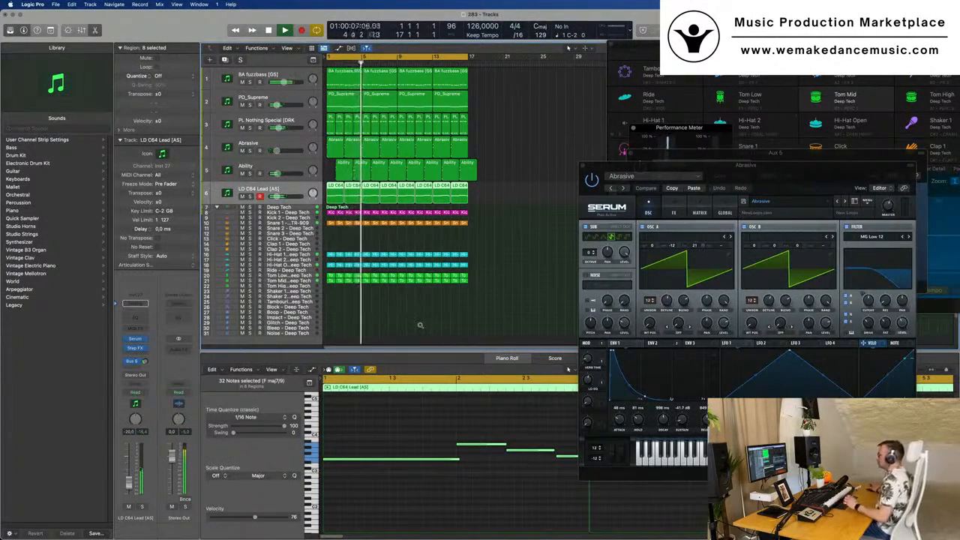
click(512, 249)
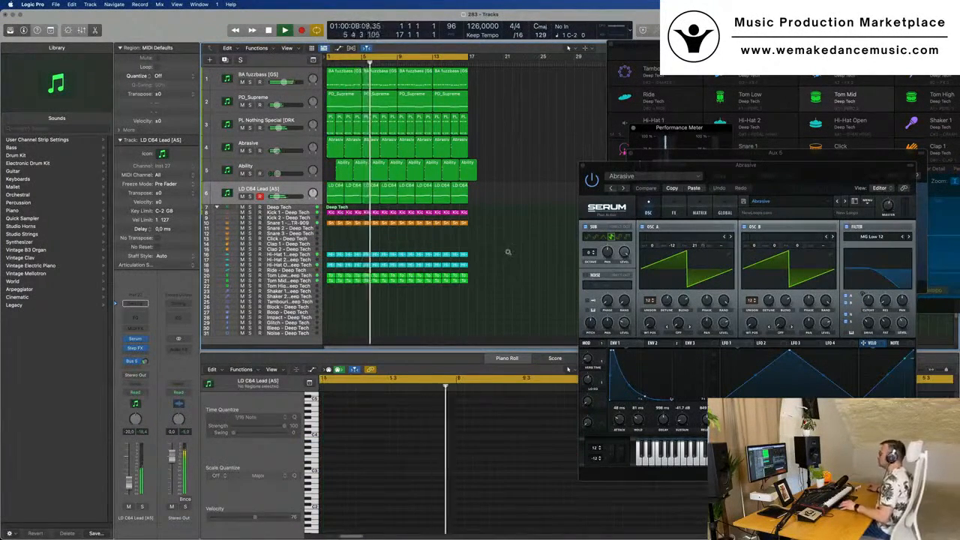
scroll(508, 252, up, 1)
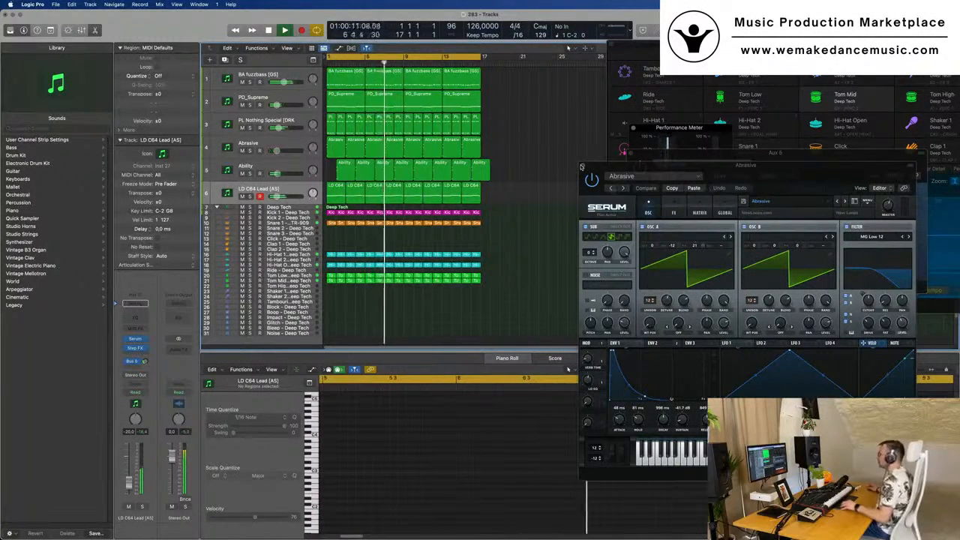
Close the Serum and Drum Machine Designer windows to uncover the arrangement.
click(582, 167)
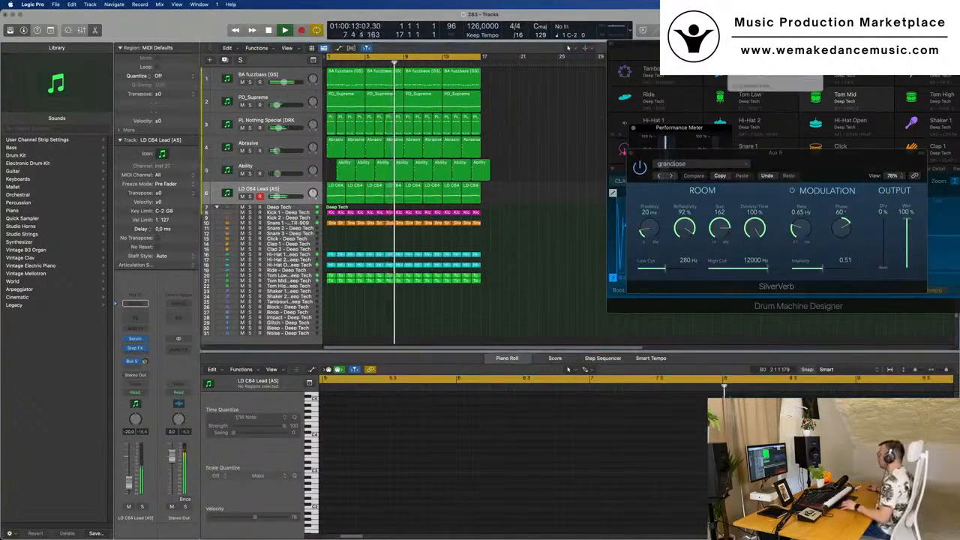
drag(631, 59, 486, 164)
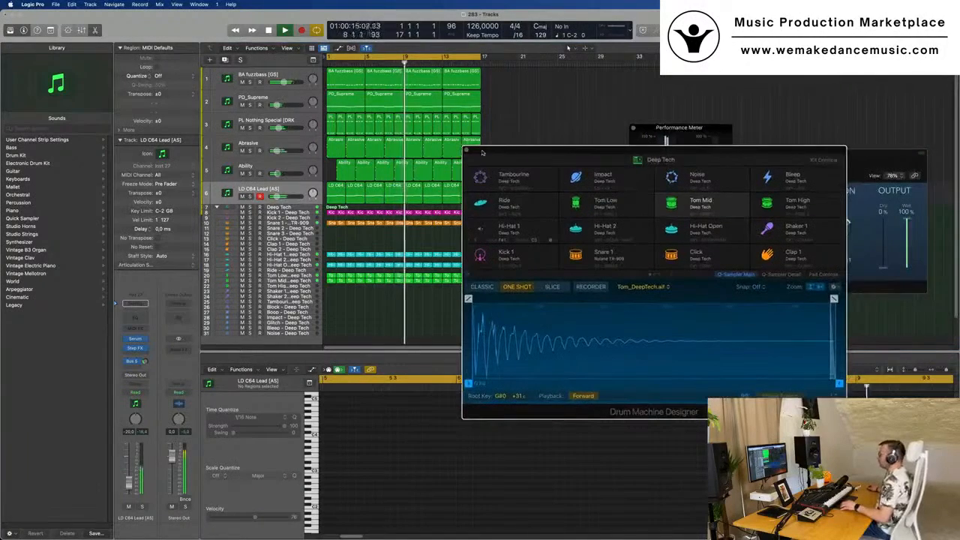
click(467, 150)
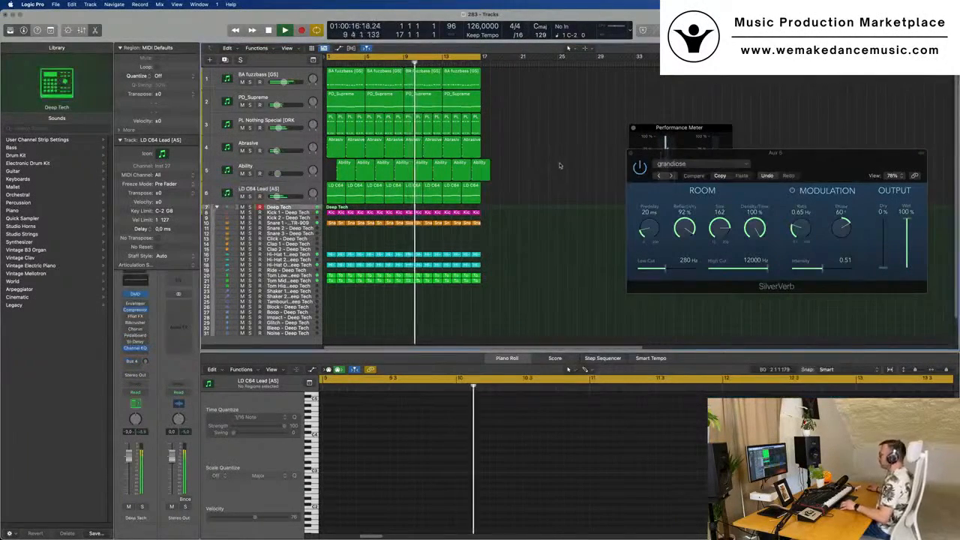
key(super+Left)
key(super+Left)
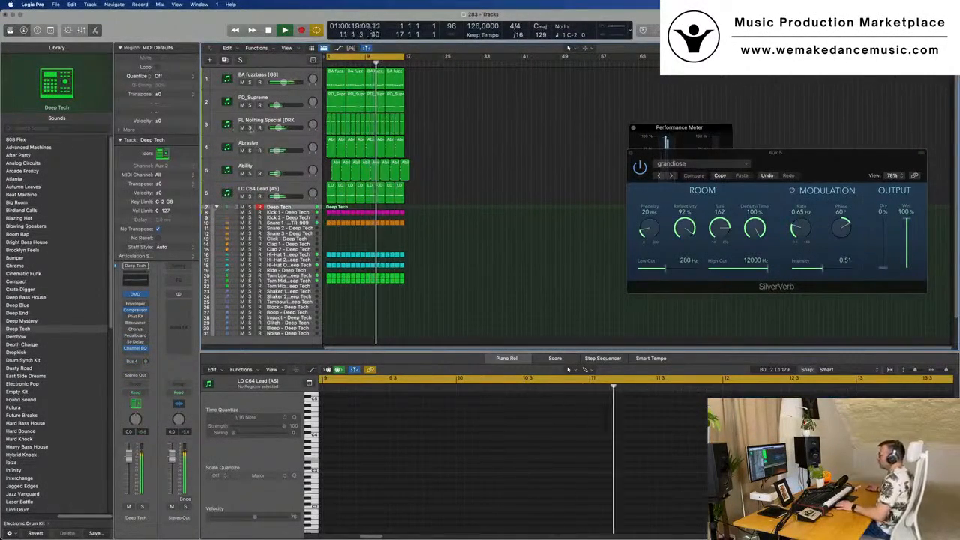
Check PL Nothing Special and PD_Supreme in solo, and raise the PD_Supreme volume to about -14.8 dB.
click(250, 127)
click(250, 127)
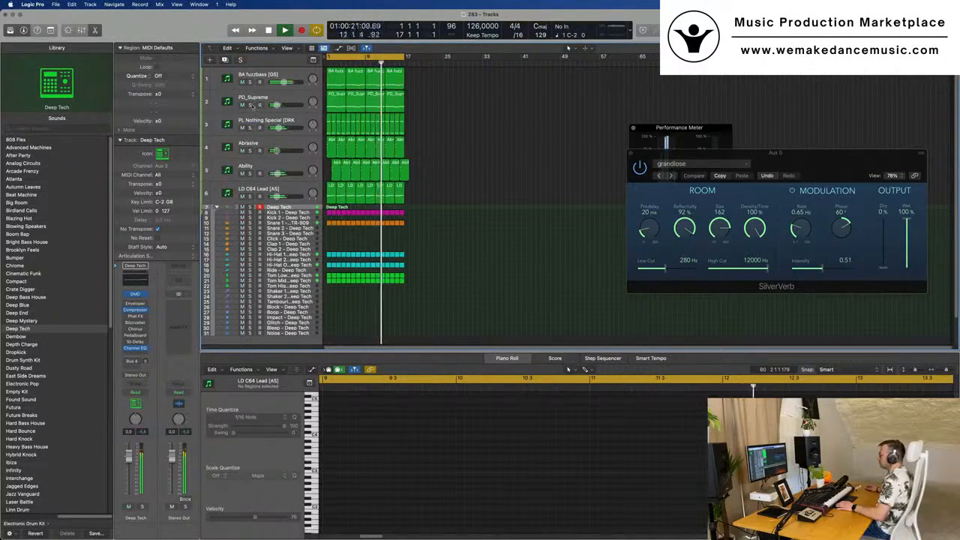
click(250, 105)
click(250, 105)
click(270, 98)
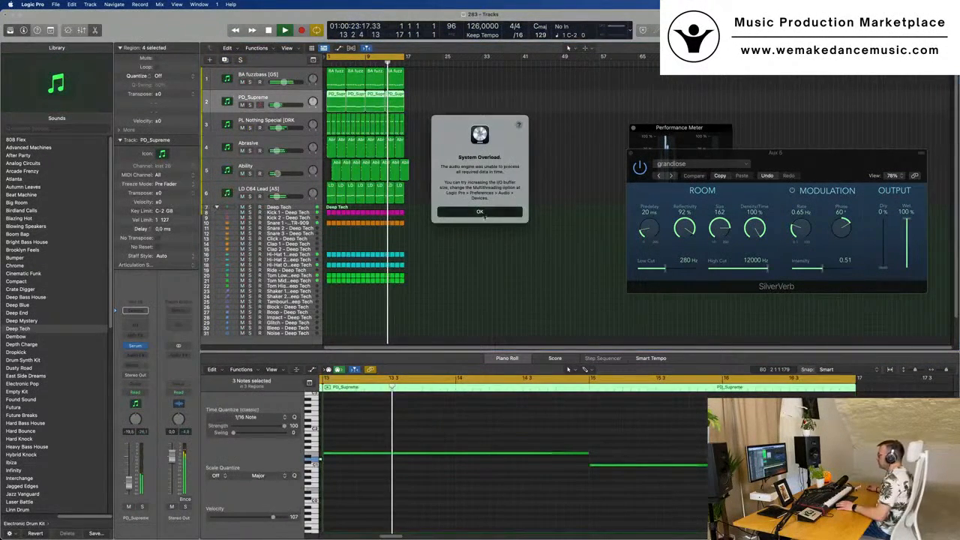
click(480, 212)
click(507, 189)
key(space)
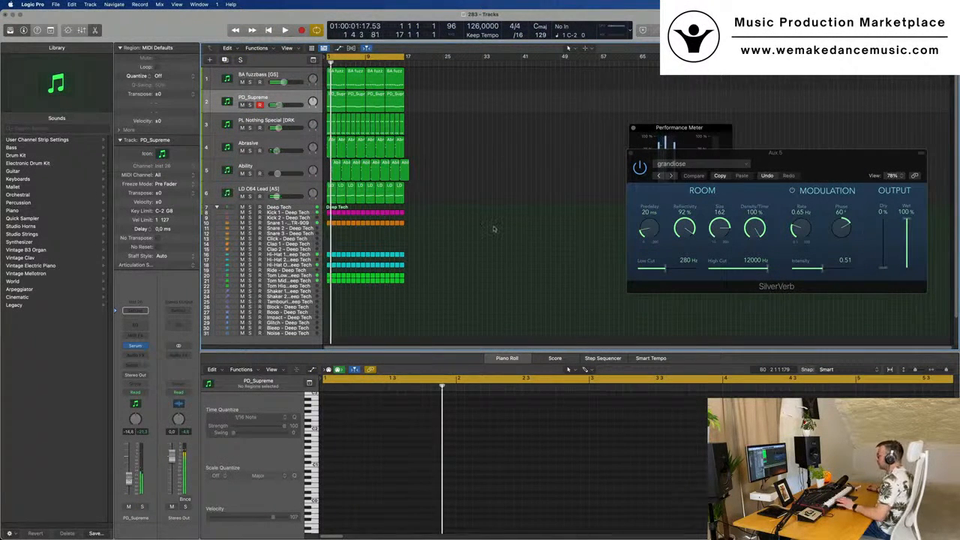
Play the arrangement from the start and compare the soloed PL Nothing Special and PD_Supreme tracks with the full mix.
key(space)
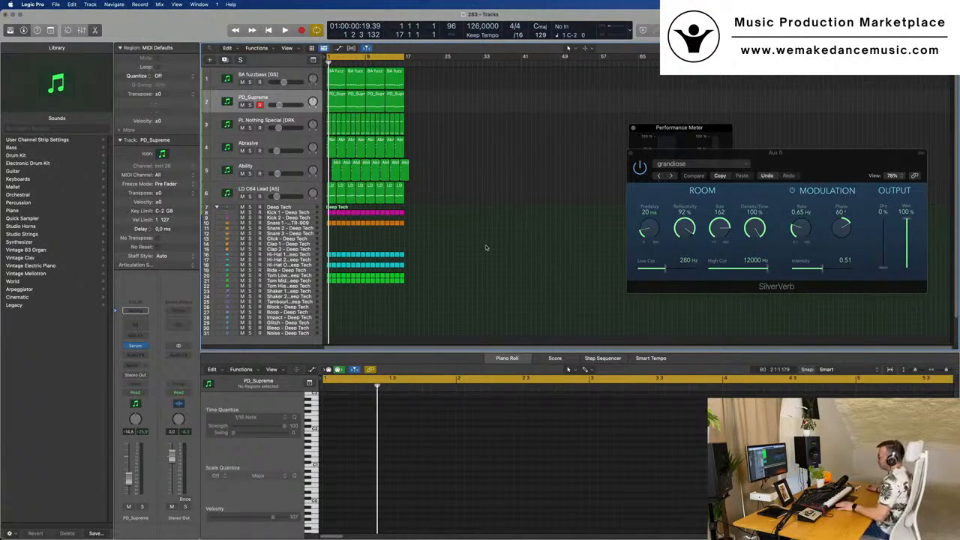
key(space)
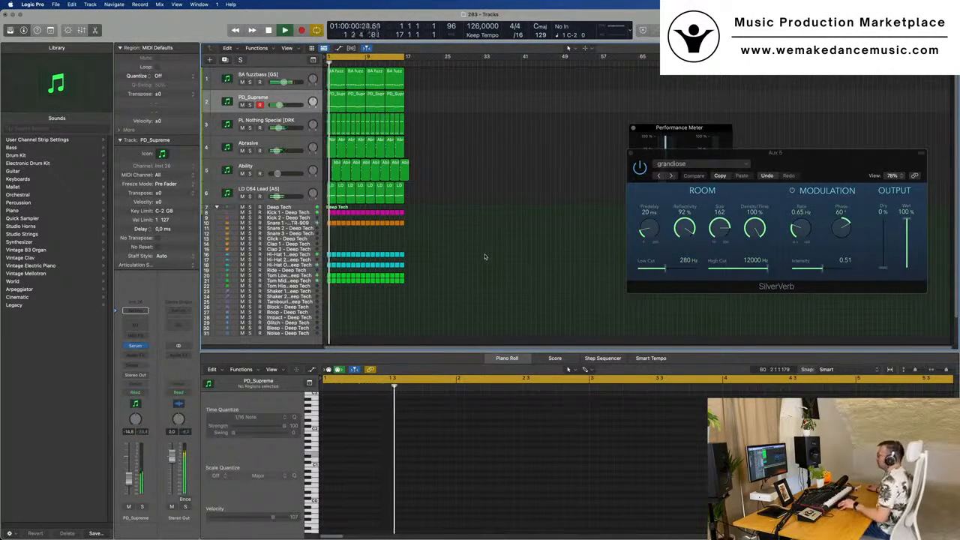
scroll(487, 257, up, 3)
scroll(499, 256, up, 2)
scroll(510, 256, down, 2)
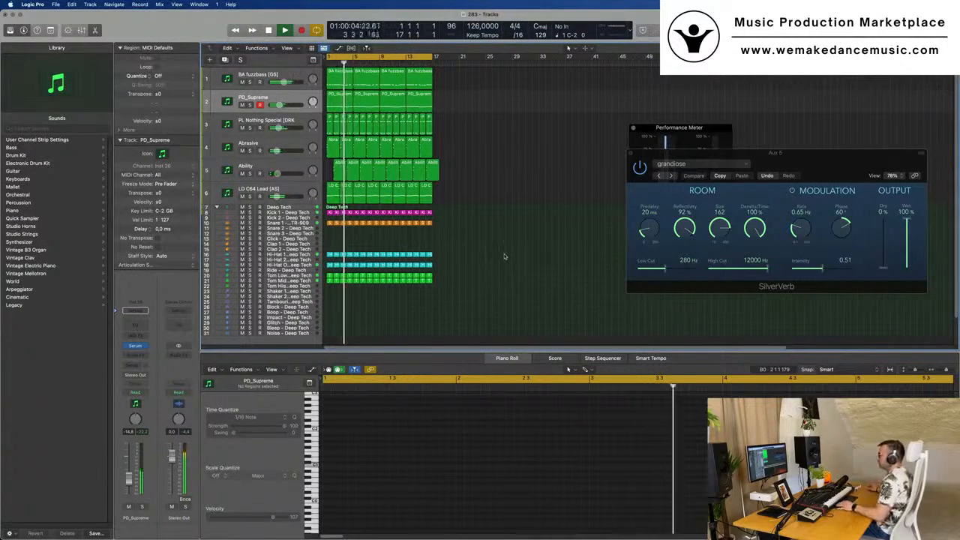
click(250, 129)
click(250, 128)
click(249, 104)
click(250, 104)
Compare the mix with PL Nothing Special and PD_Supreme muted, restore both tracks, and restart playback from the beginning.
click(241, 128)
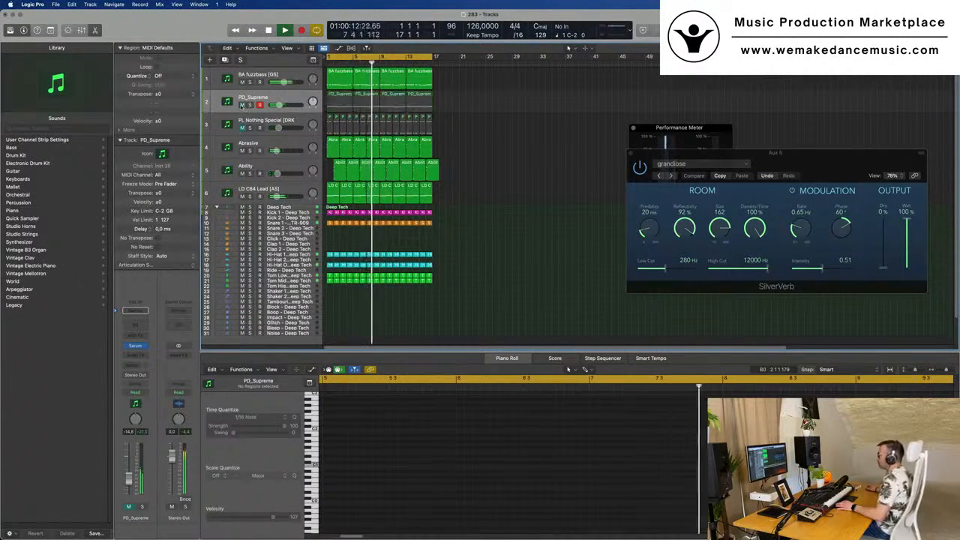
click(271, 100)
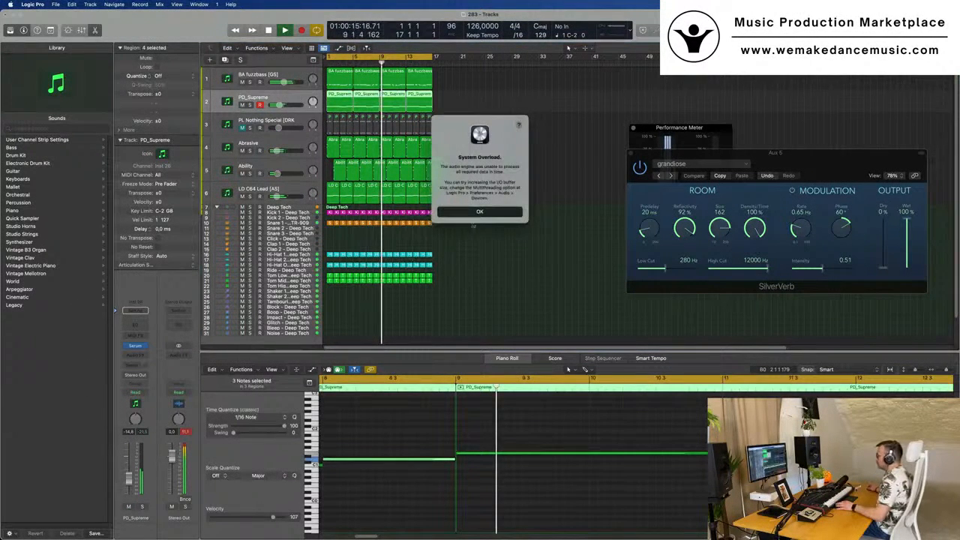
click(478, 212)
key(space)
key(space)
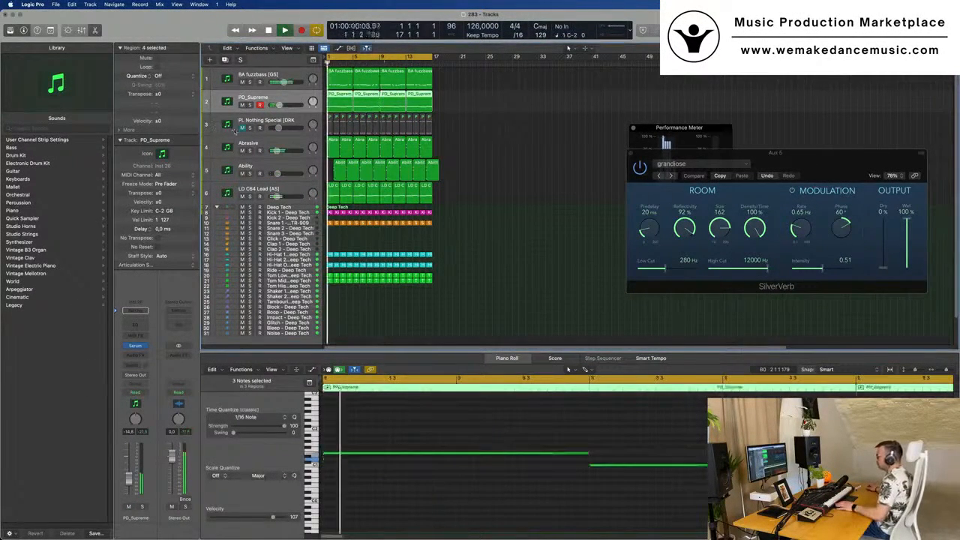
click(242, 127)
key(space)
key(space)
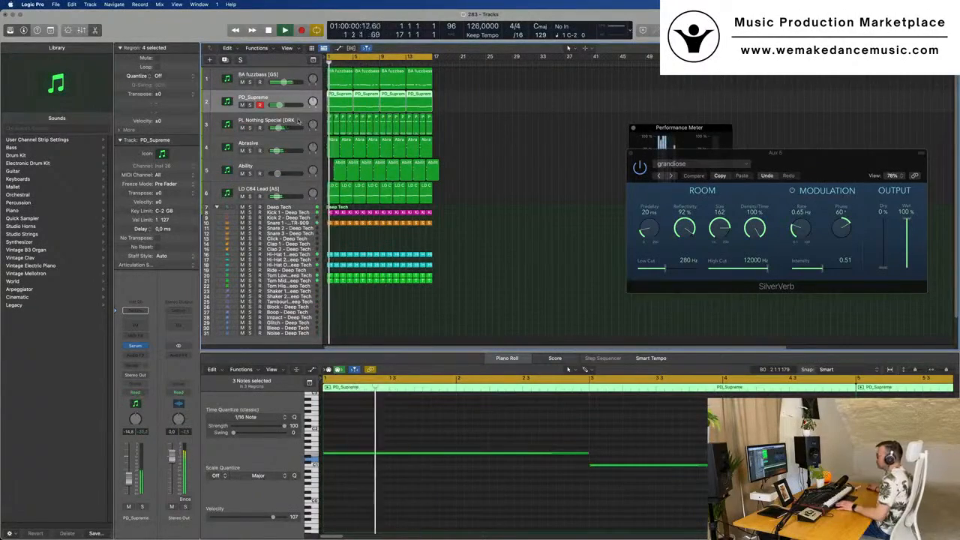